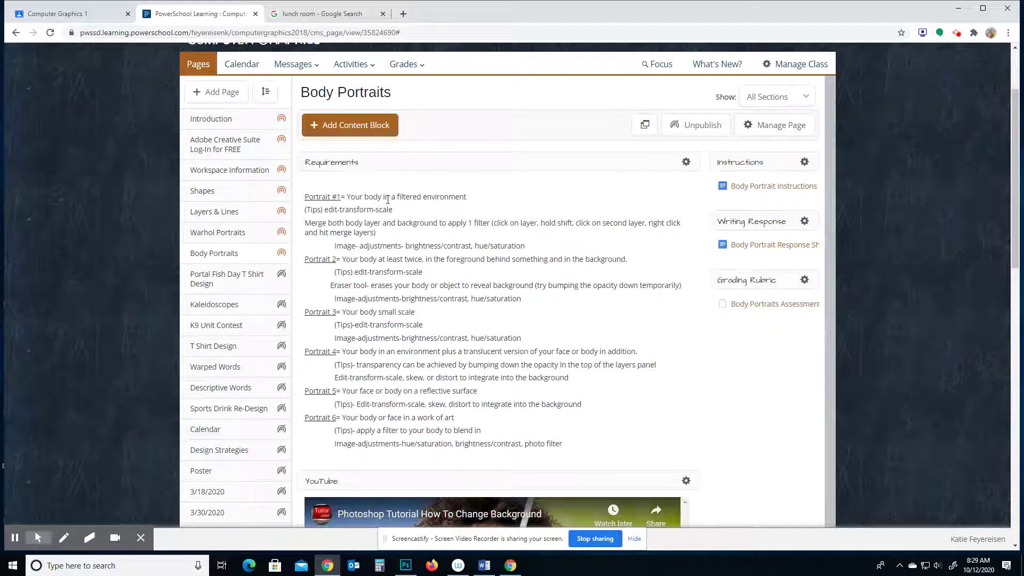
View the first two student example images on the Body Portraits page and close the gallery.
{"action": "scroll", "coordinate": [421, 199], "scroll_direction": "down", "scroll_amount": 10}
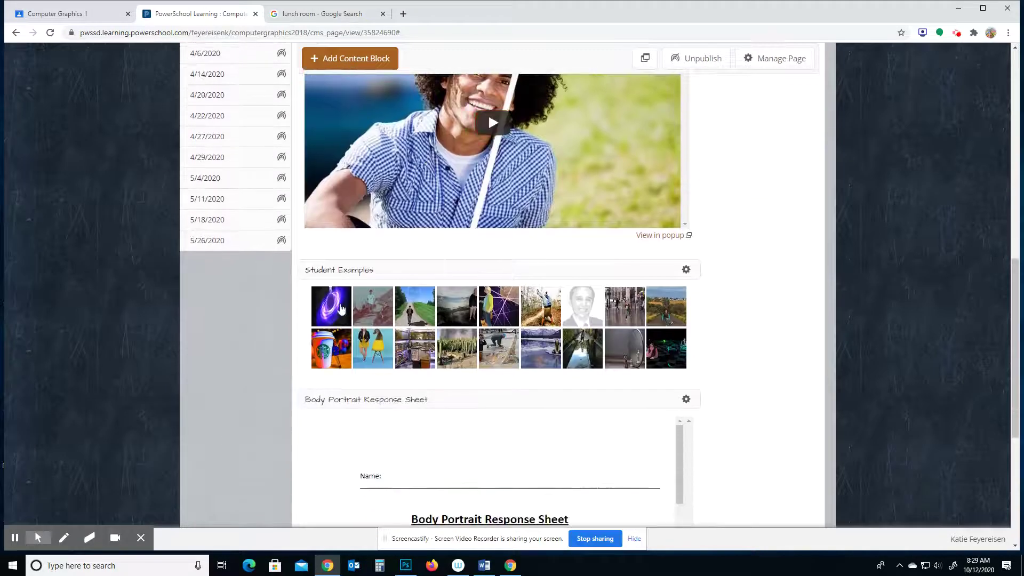
{"action": "left_click", "coordinate": [341, 309]}
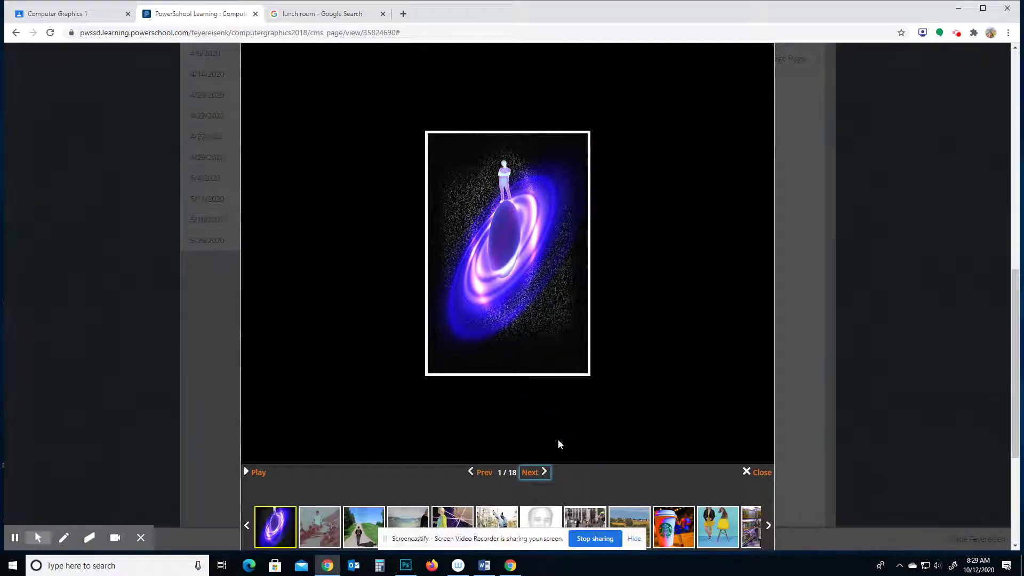
{"action": "key", "text": "Right"}
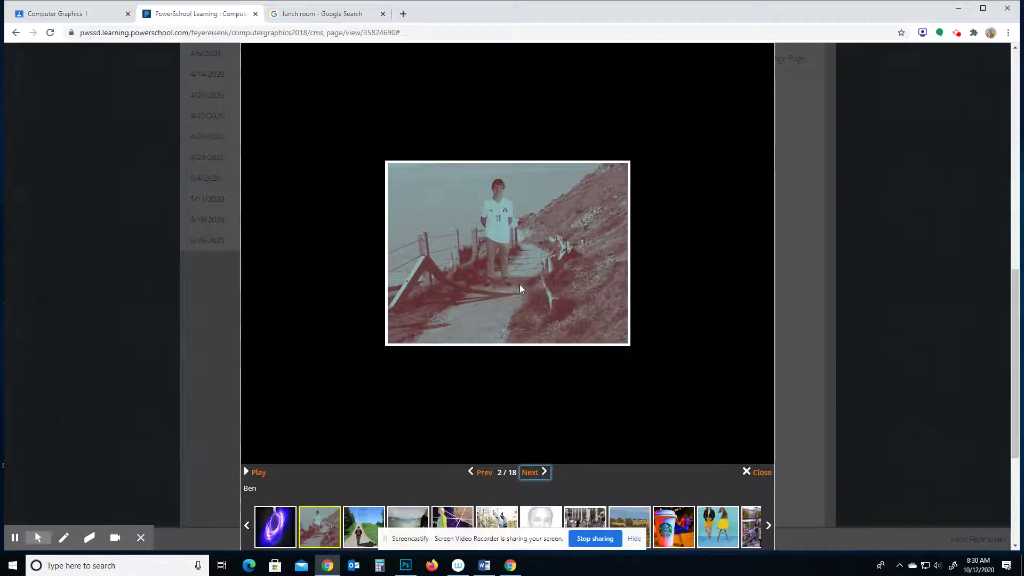
{"action": "left_click", "coordinate": [747, 474]}
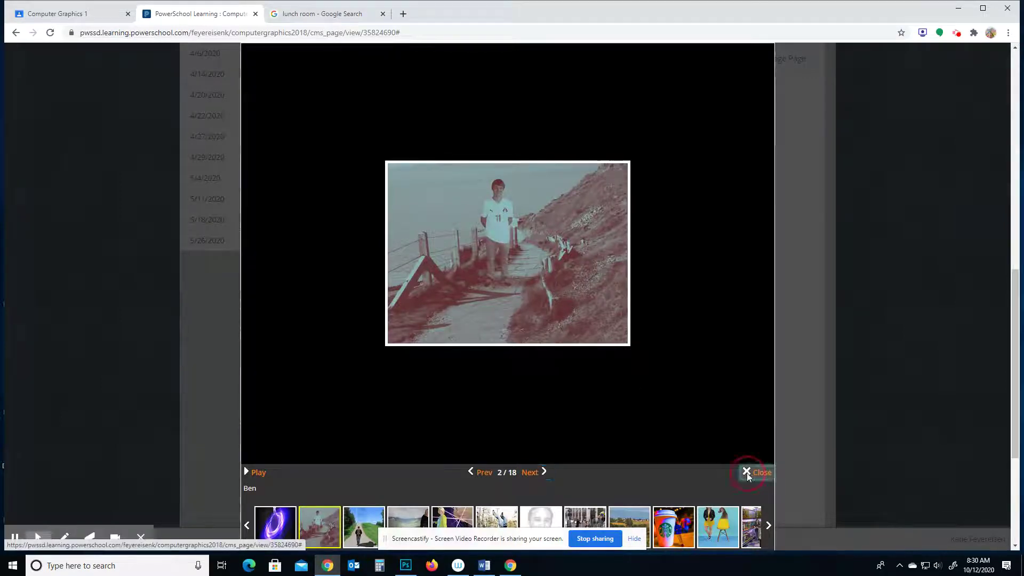
{"action": "scroll", "coordinate": [549, 405], "scroll_direction": "down", "scroll_amount": 2}
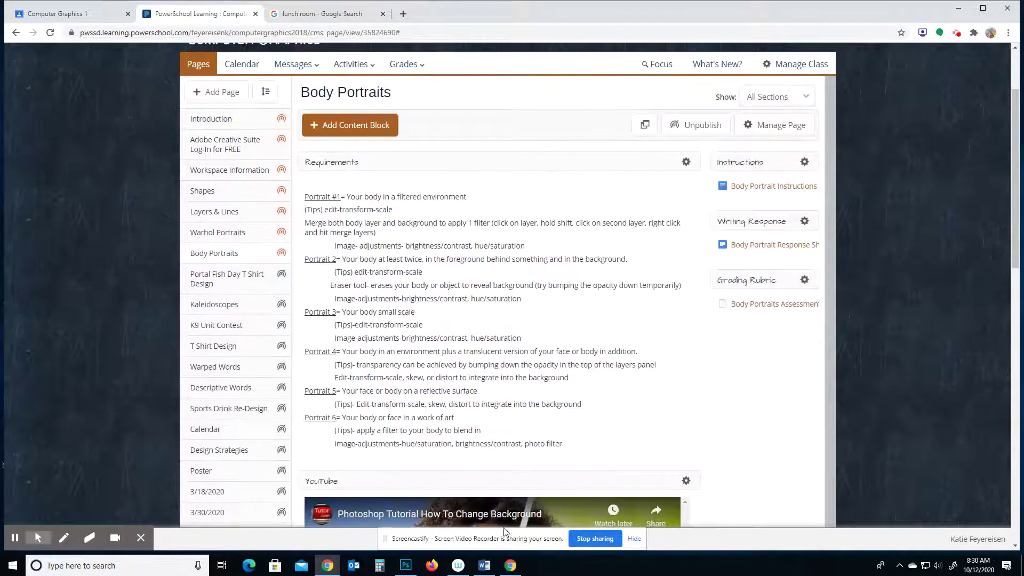
Go to the lunch room image search and check that the size filter is set to Large.
{"action": "left_click", "coordinate": [330, 571]}
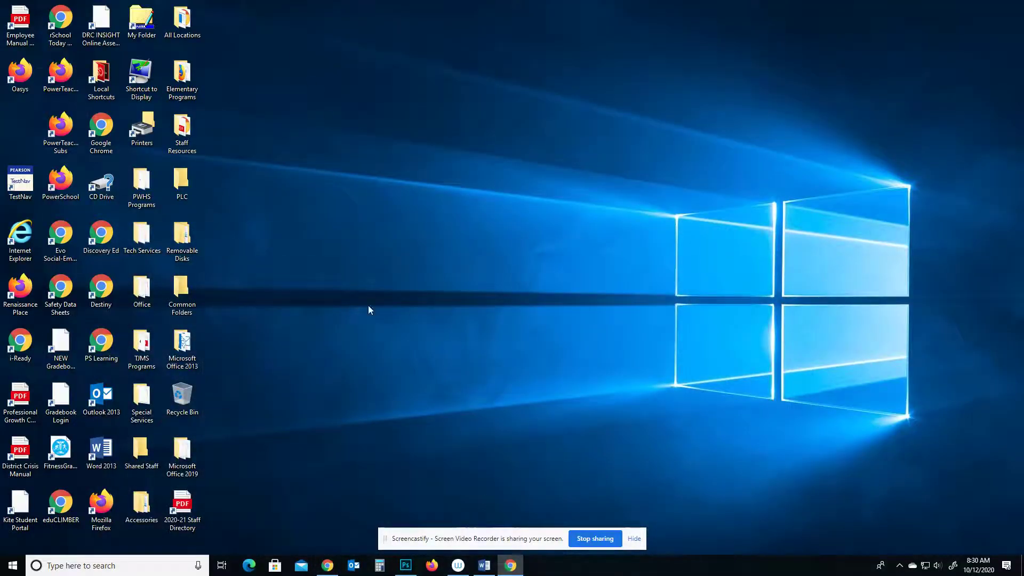
{"action": "left_click", "coordinate": [328, 565]}
{"action": "left_click", "coordinate": [296, 16]}
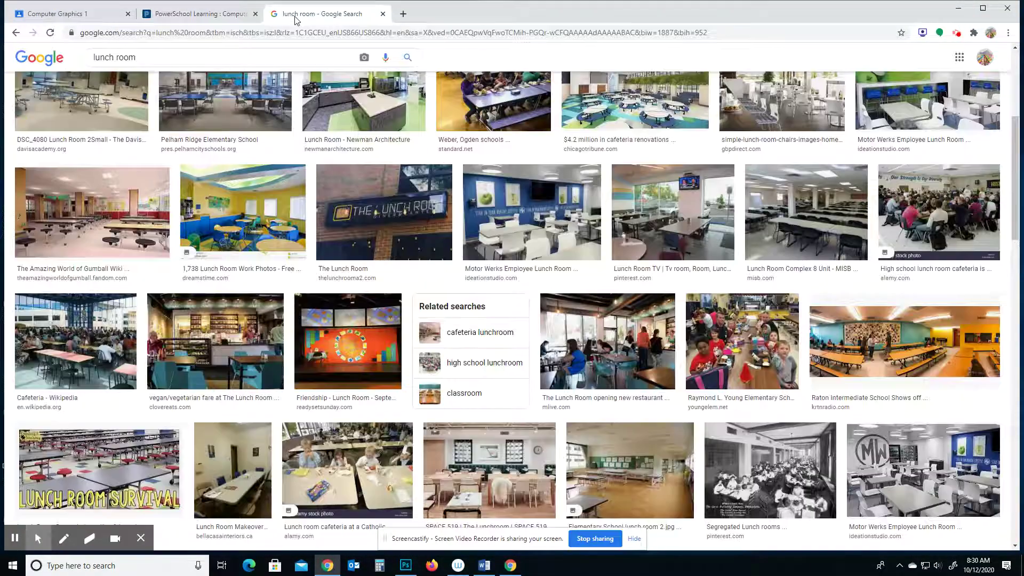
{"action": "scroll", "coordinate": [224, 69], "scroll_direction": "up", "scroll_amount": 5}
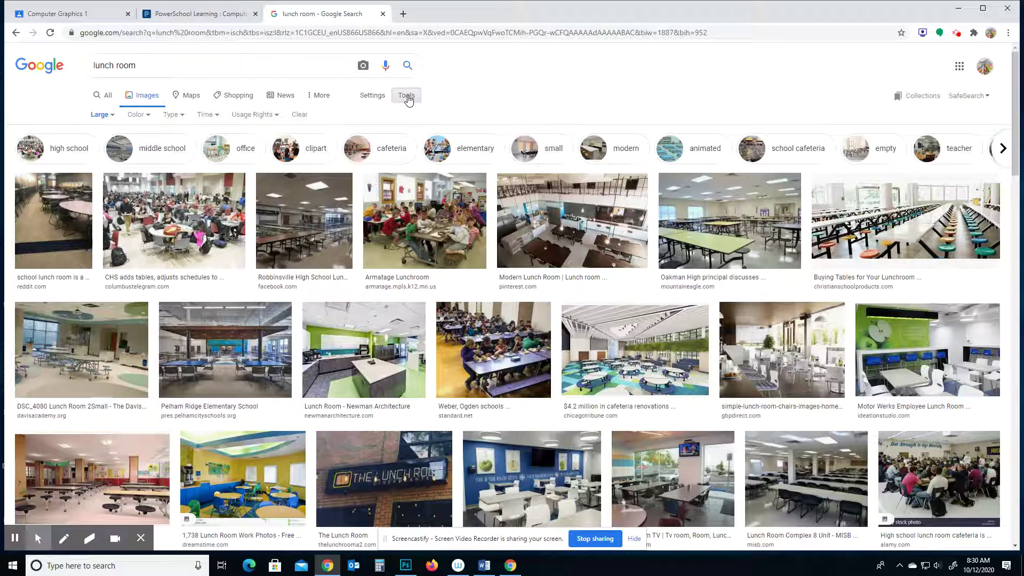
{"action": "left_click", "coordinate": [101, 114]}
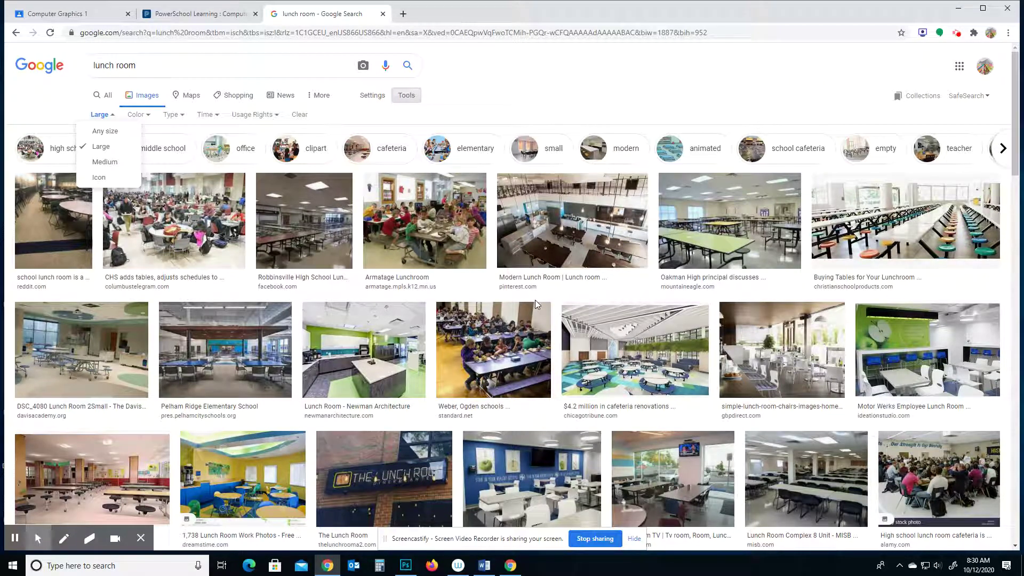
Find the "Elementary School lunch room 2.jpg" picture from Wikimedia Commons in the results and copy the image.
{"action": "scroll", "coordinate": [542, 299], "scroll_direction": "down", "scroll_amount": 4}
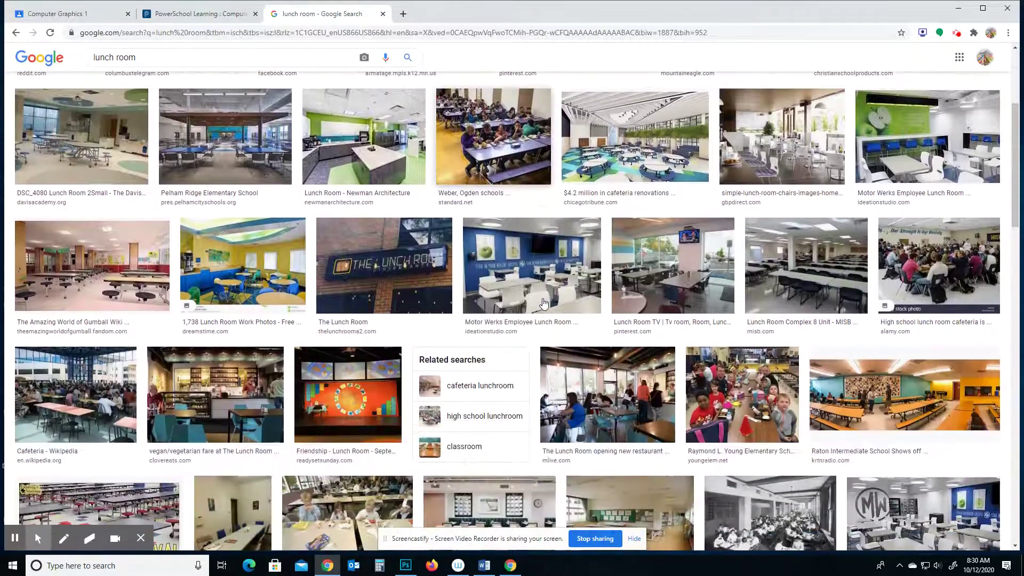
{"action": "scroll", "coordinate": [544, 303], "scroll_direction": "down", "scroll_amount": 5}
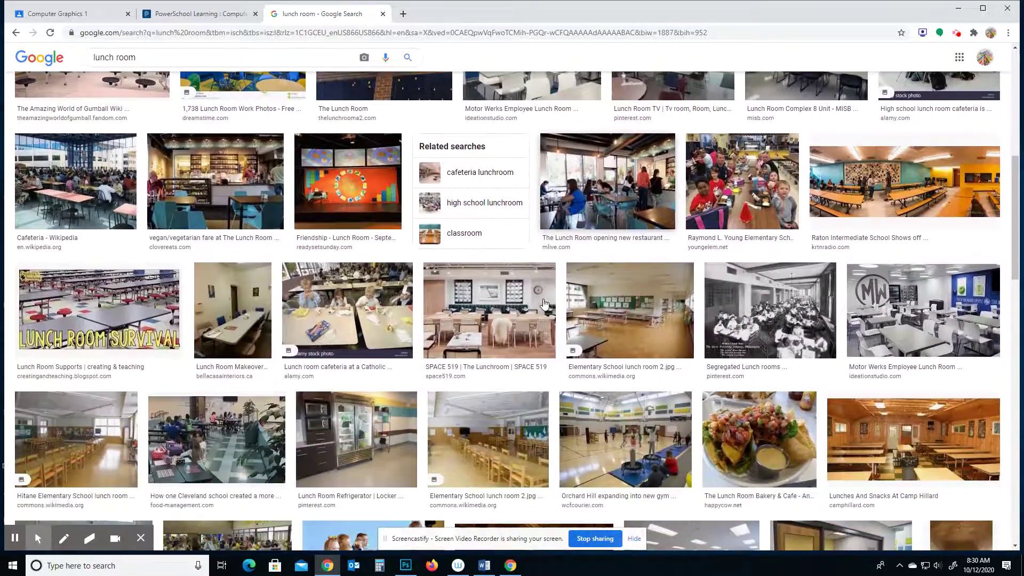
{"action": "scroll", "coordinate": [544, 303], "scroll_direction": "down", "scroll_amount": 2}
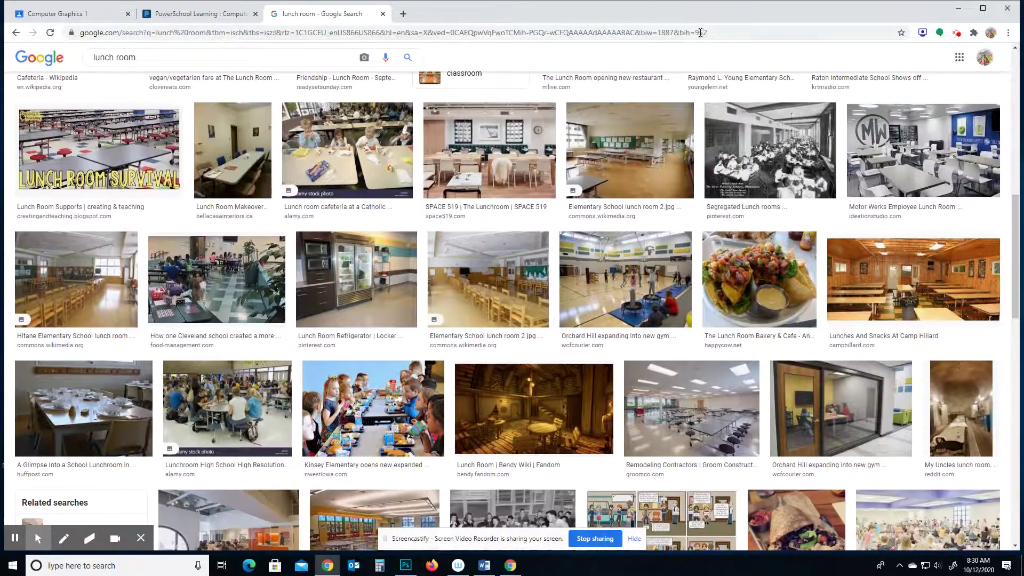
{"action": "left_click", "coordinate": [628, 172]}
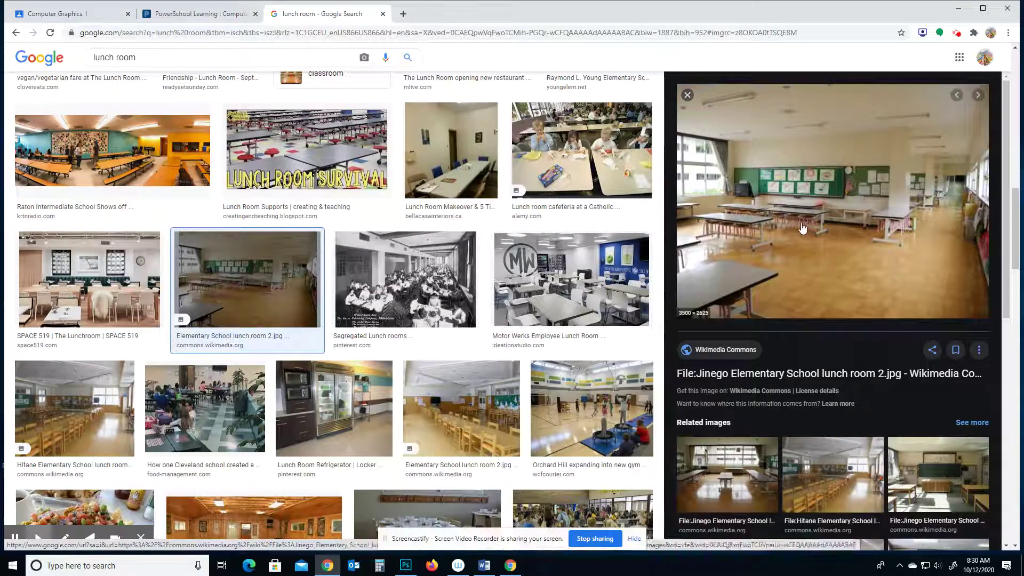
{"action": "right_click", "coordinate": [801, 206]}
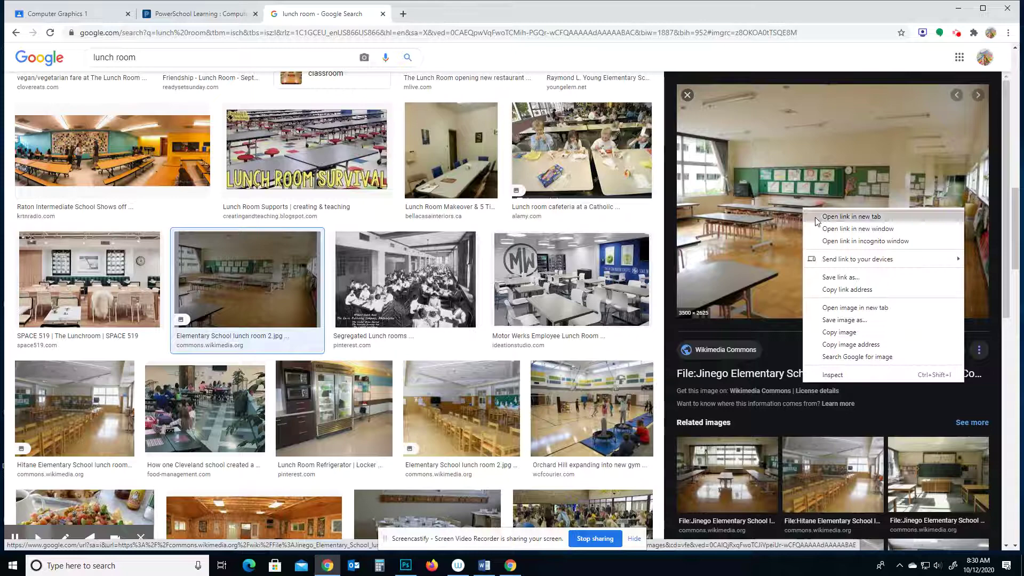
{"action": "left_click", "coordinate": [837, 333]}
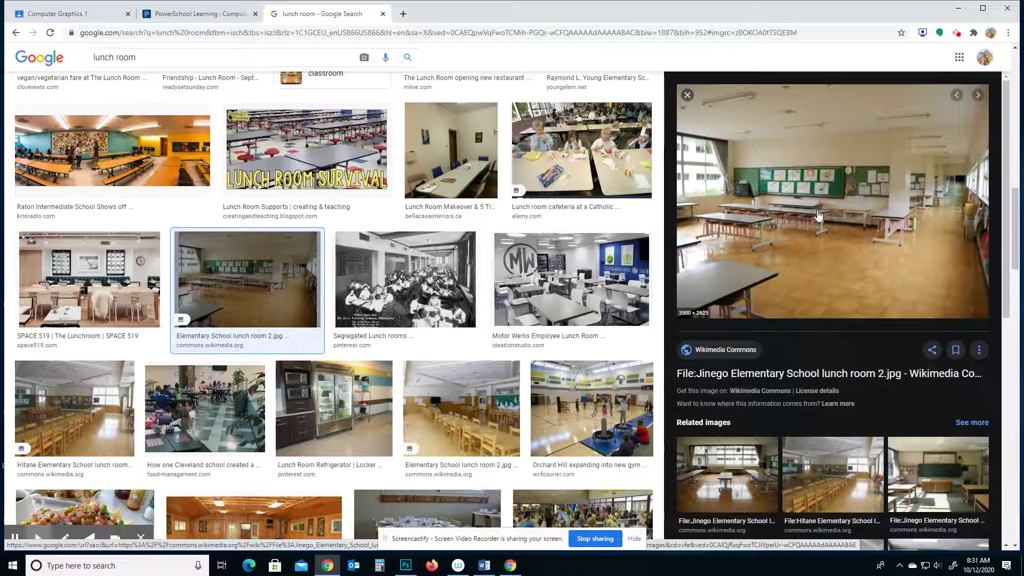
Switch to Photoshop and start a new document named "Body Portrait 1".
{"action": "left_click", "coordinate": [405, 566]}
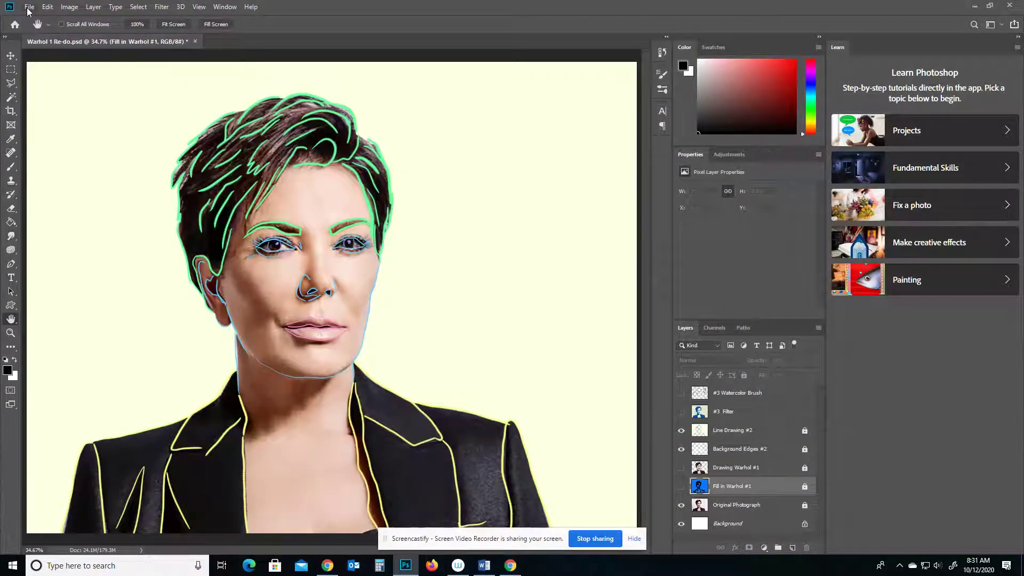
{"action": "left_click", "coordinate": [29, 7]}
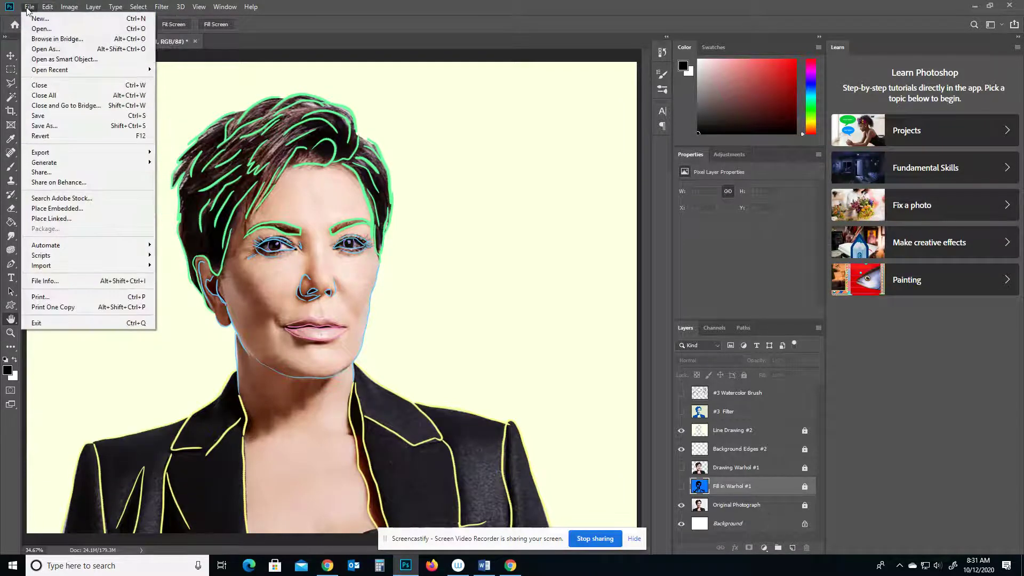
{"action": "left_click", "coordinate": [31, 19]}
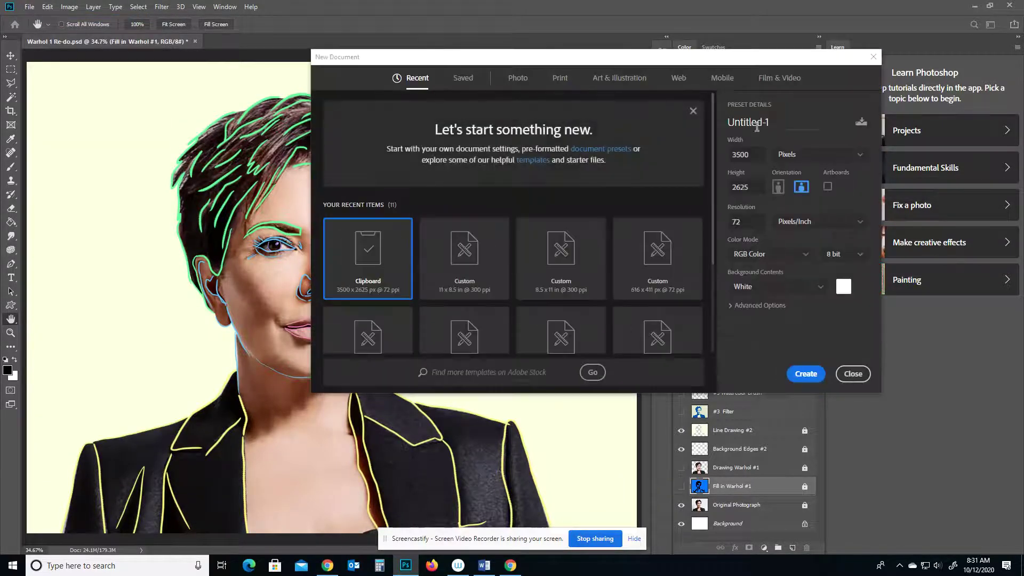
{"action": "double_click", "coordinate": [756, 126]}
{"action": "type", "text": "Bpd"}
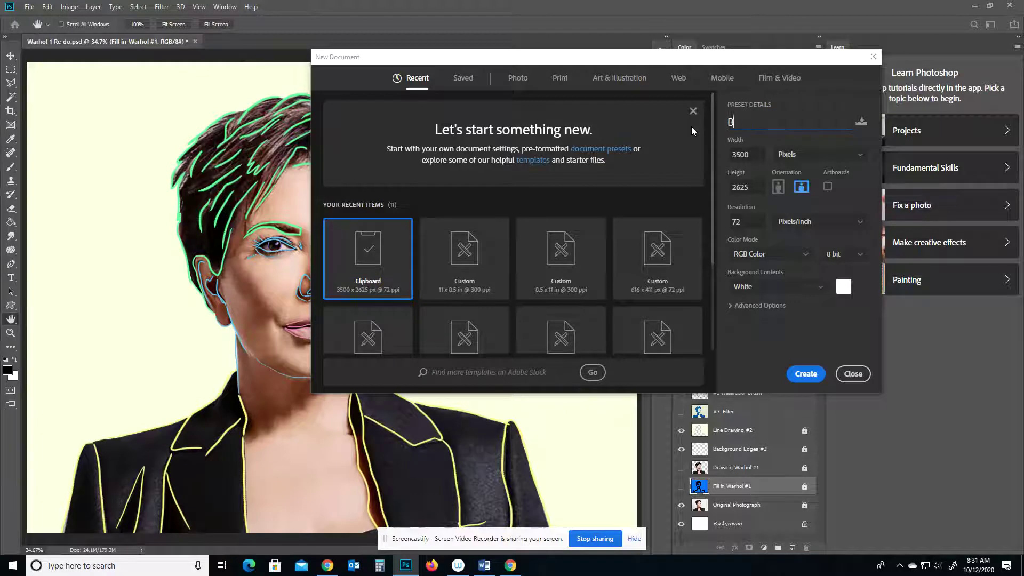
{"action": "key", "text": "BackSpace"}
{"action": "key", "text": "BackSpace"}
{"action": "type", "text": "ody Portrait 1"}
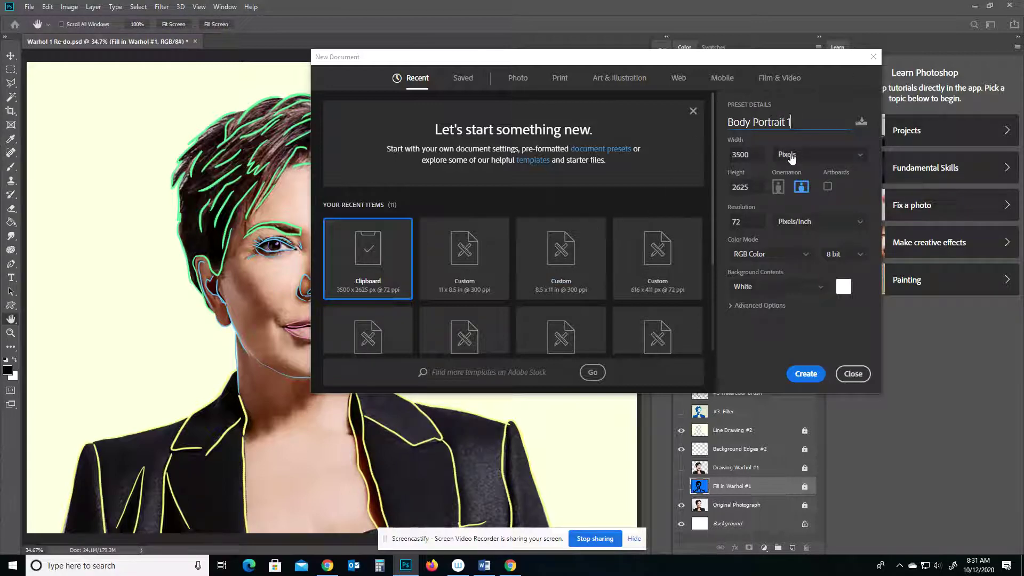
Choose the recent 11 x 8.5 in, 300 ppi landscape preset, check it against the lunch room photo's orientation, and create the document.
{"action": "left_click", "coordinate": [462, 275]}
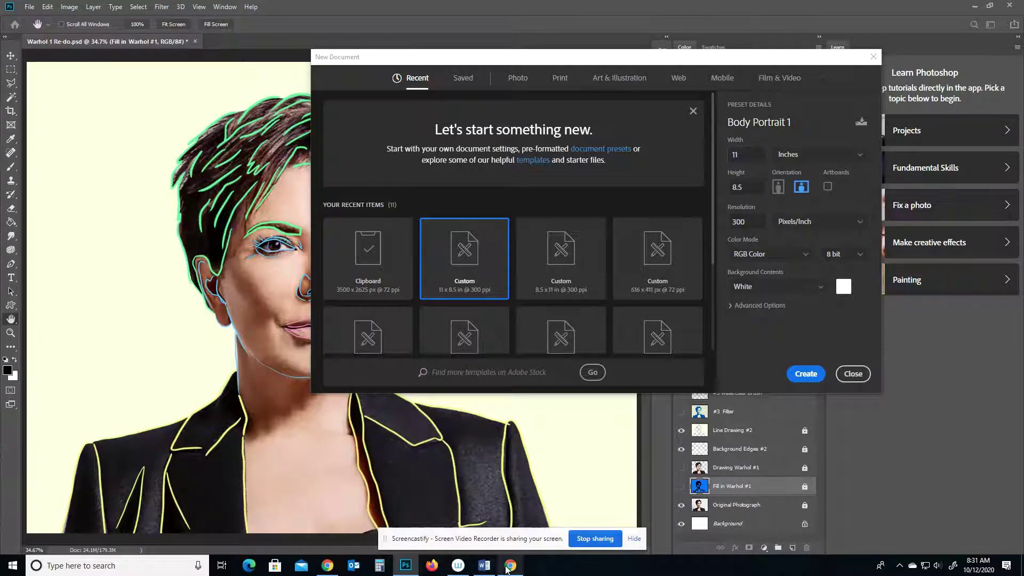
{"action": "left_click", "coordinate": [327, 565]}
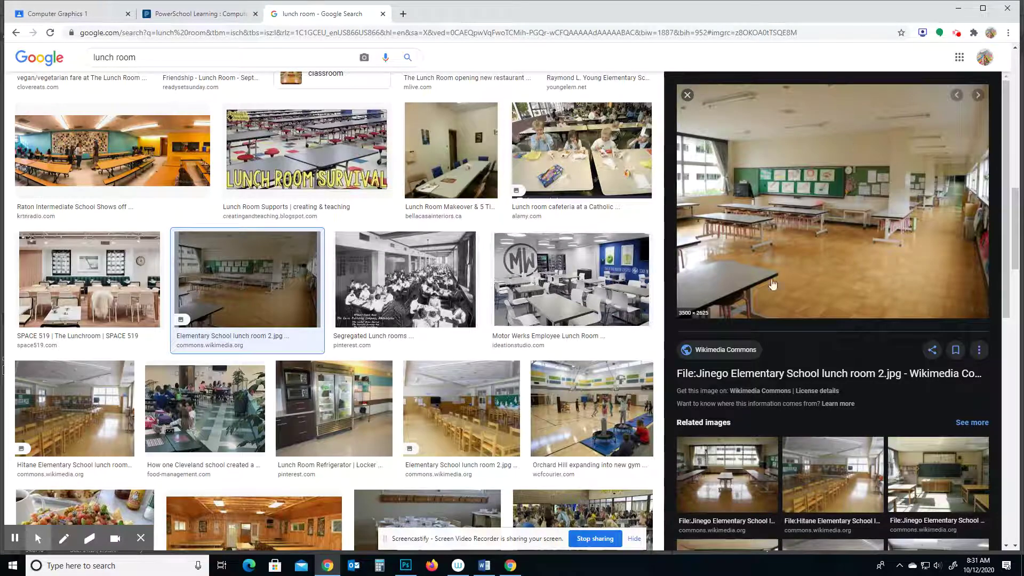
{"action": "left_click", "coordinate": [406, 566]}
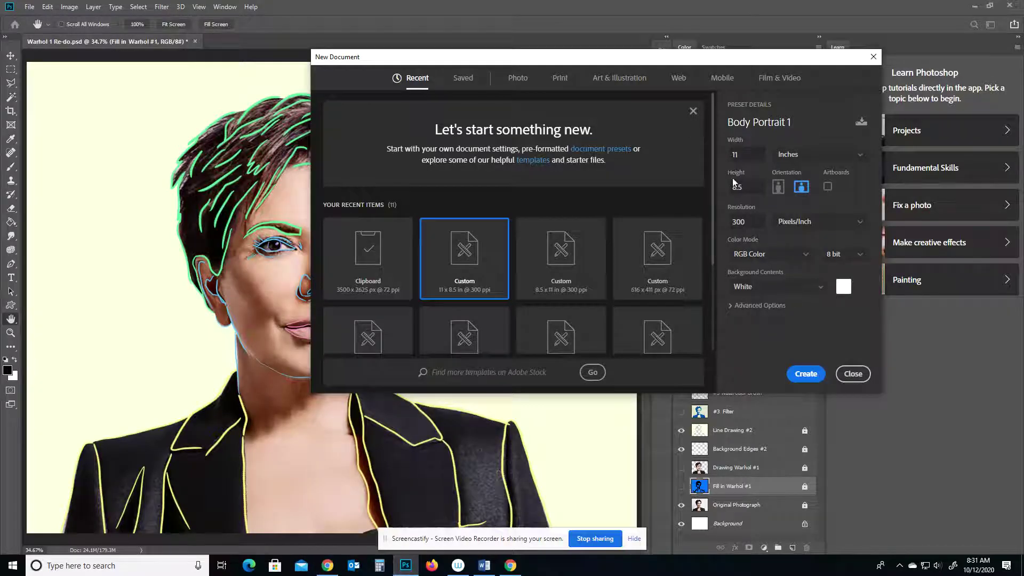
{"action": "left_click", "coordinate": [739, 154]}
{"action": "left_click", "coordinate": [806, 374]}
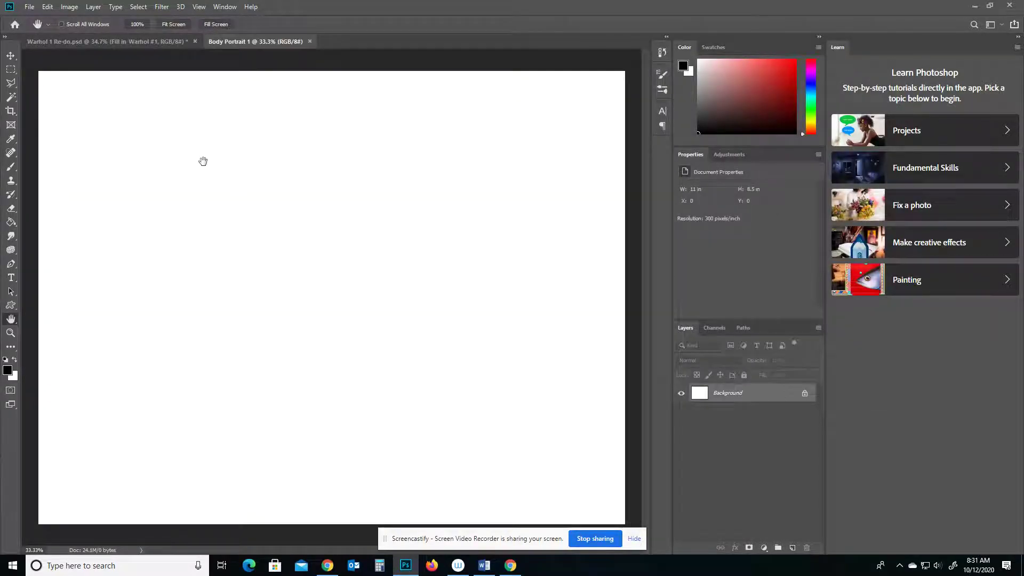
Paste the copied lunch room photo into the blank Body Portrait 1 document.
{"action": "right_click", "coordinate": [254, 197]}
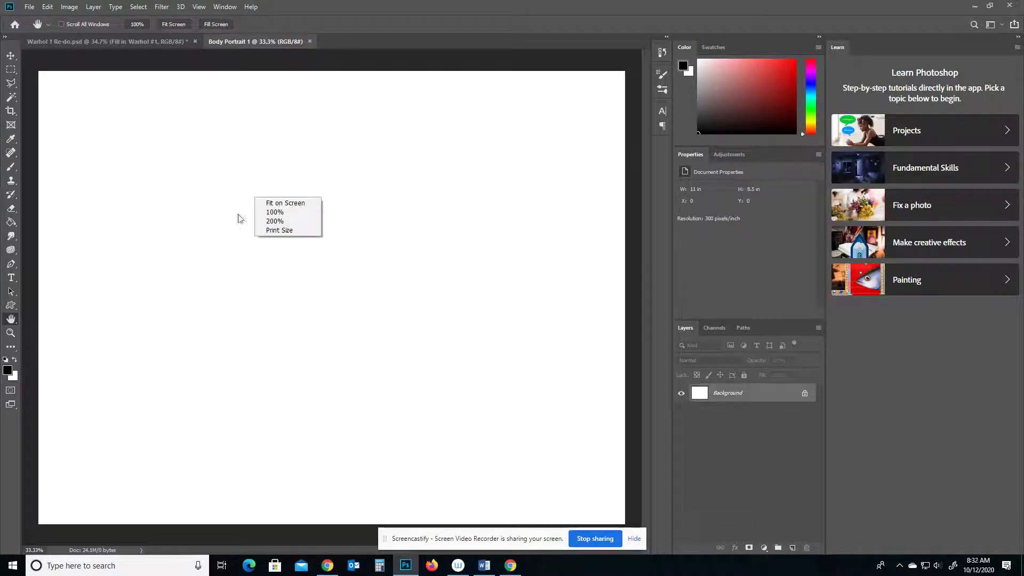
{"action": "left_click", "coordinate": [220, 210]}
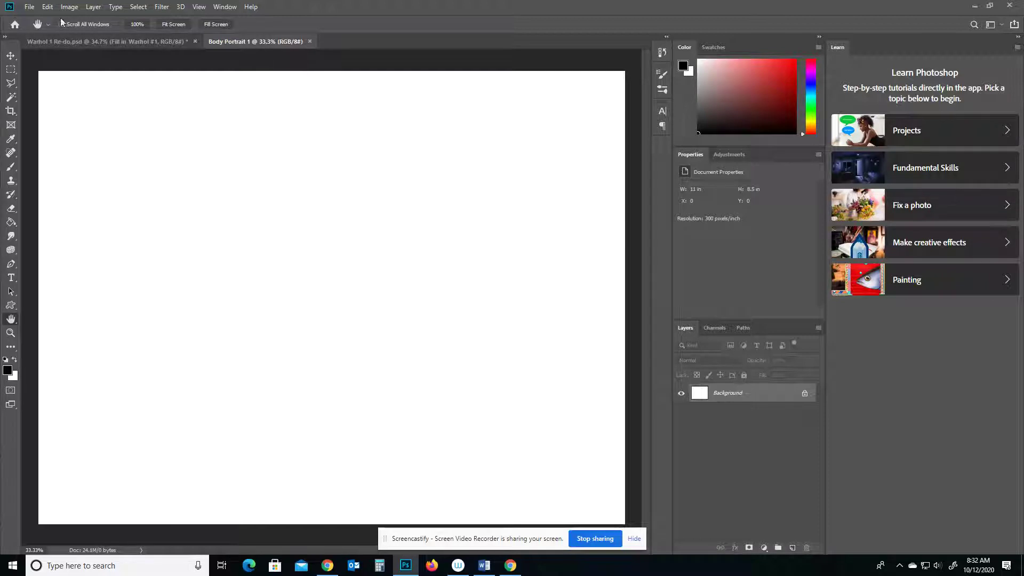
{"action": "left_click", "coordinate": [49, 7]}
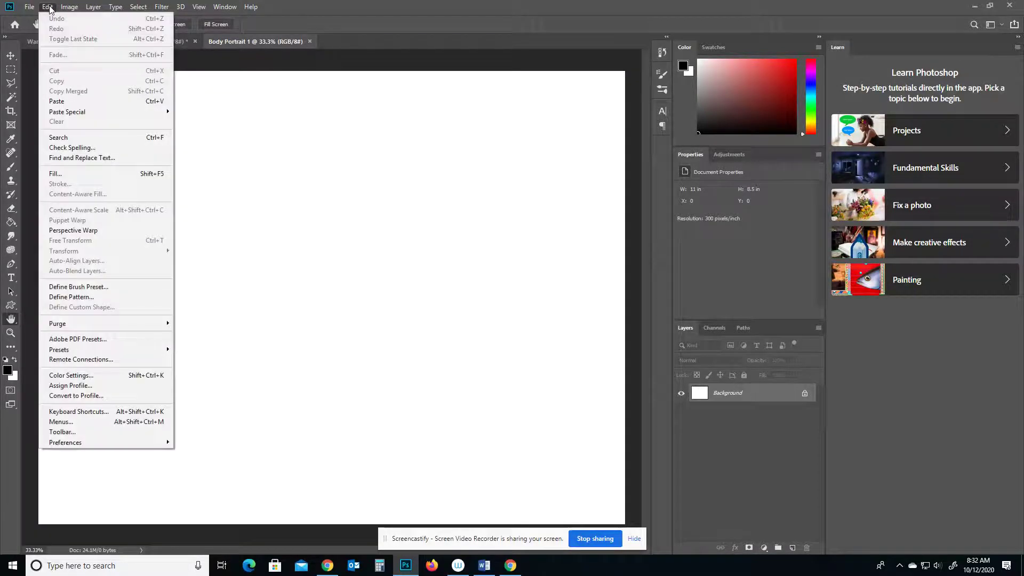
{"action": "left_click", "coordinate": [63, 104]}
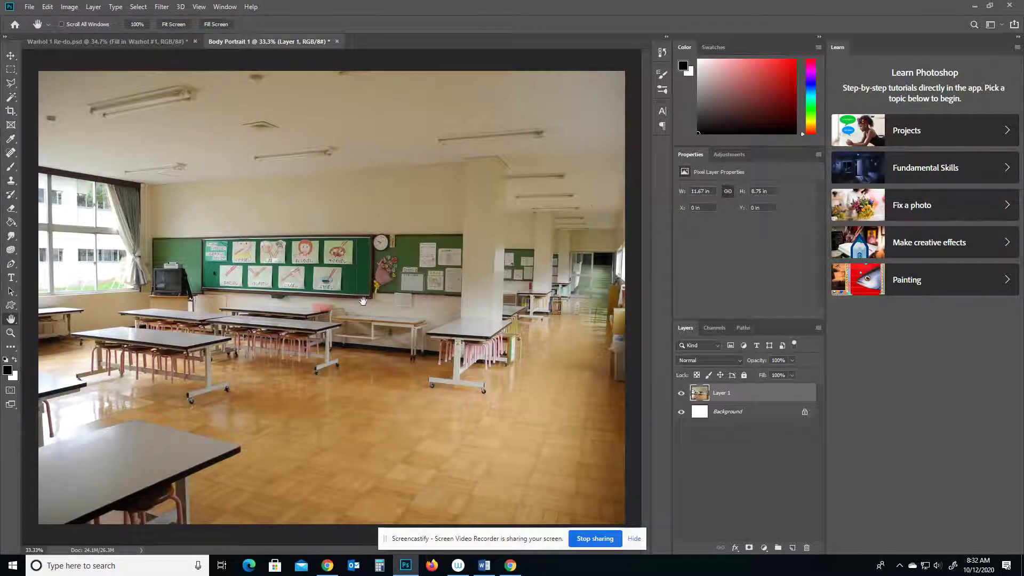
Free Transform the lunch room layer to about 97% scale, position it to cover the whole canvas, and apply the transformation.
{"action": "key", "text": "ctrl+t"}
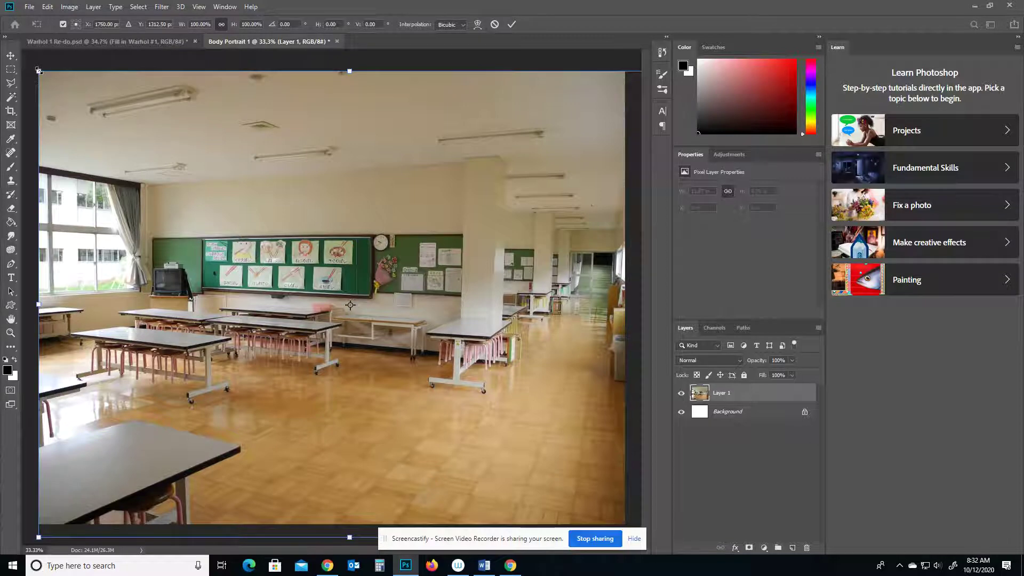
{"action": "left_click_drag", "start_coordinate": [39, 71], "coordinate": [252, 231]}
{"action": "left_click_drag", "start_coordinate": [366, 315], "coordinate": [153, 155]}
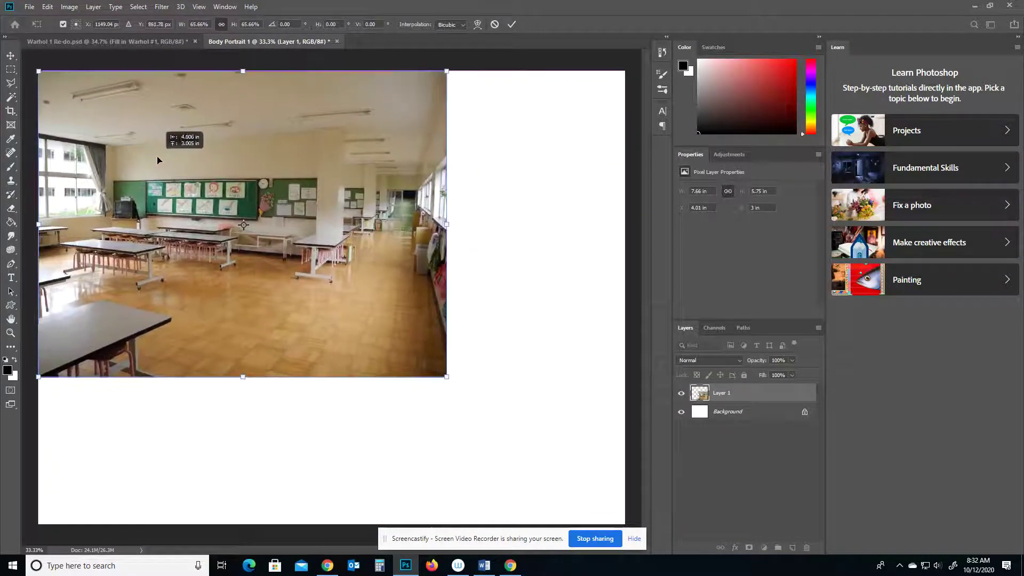
{"action": "left_click_drag", "start_coordinate": [447, 376], "coordinate": [644, 523]}
{"action": "left_click_drag", "start_coordinate": [558, 465], "coordinate": [547, 462]}
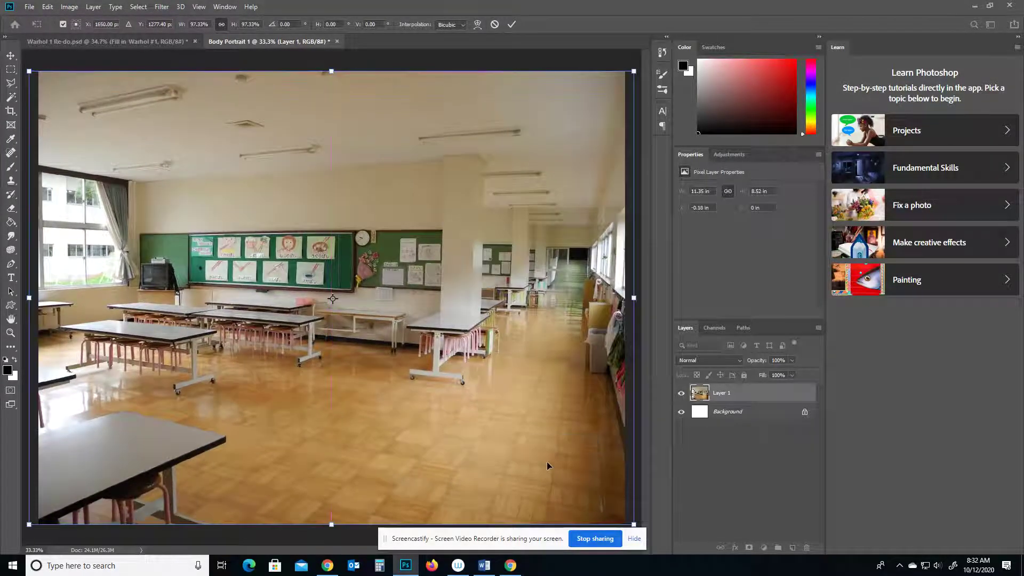
{"action": "key", "text": "Return"}
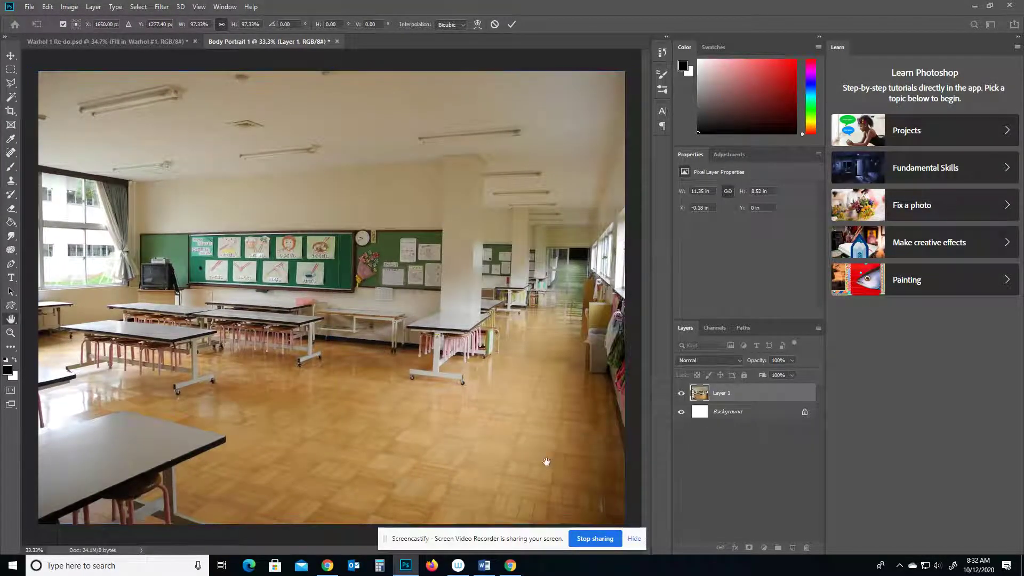
{"action": "key", "text": "h"}
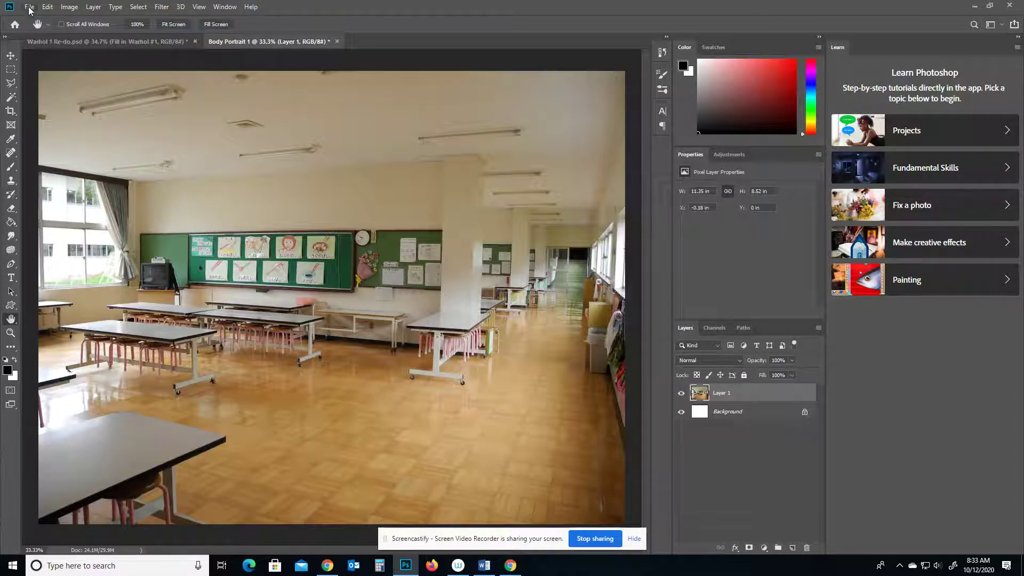
Start opening an image and browse from the desktop through Common Folders and PWHS to the teacher's Computer Graphics class folder.
{"action": "left_click", "coordinate": [29, 8]}
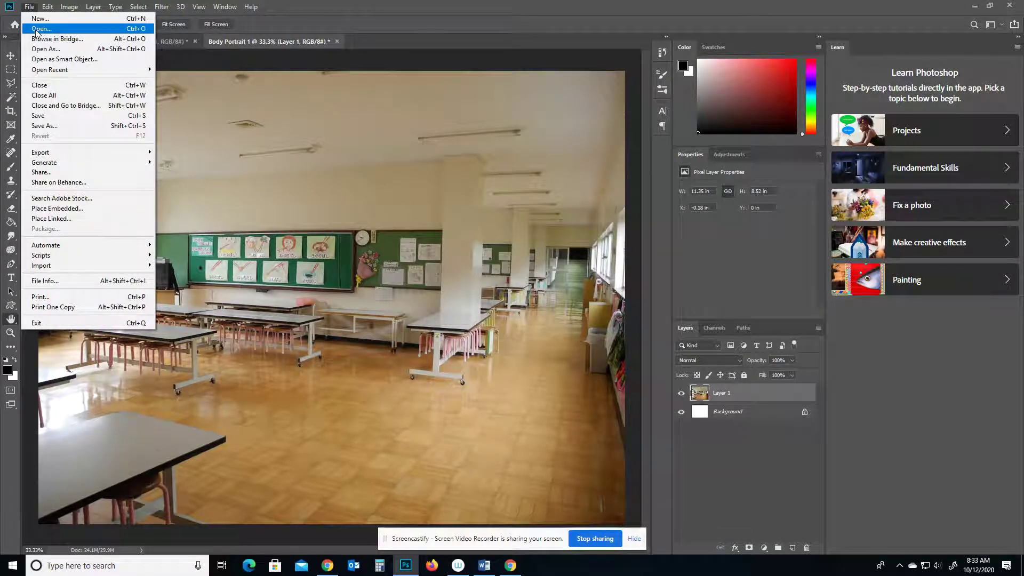
{"action": "left_click", "coordinate": [39, 30]}
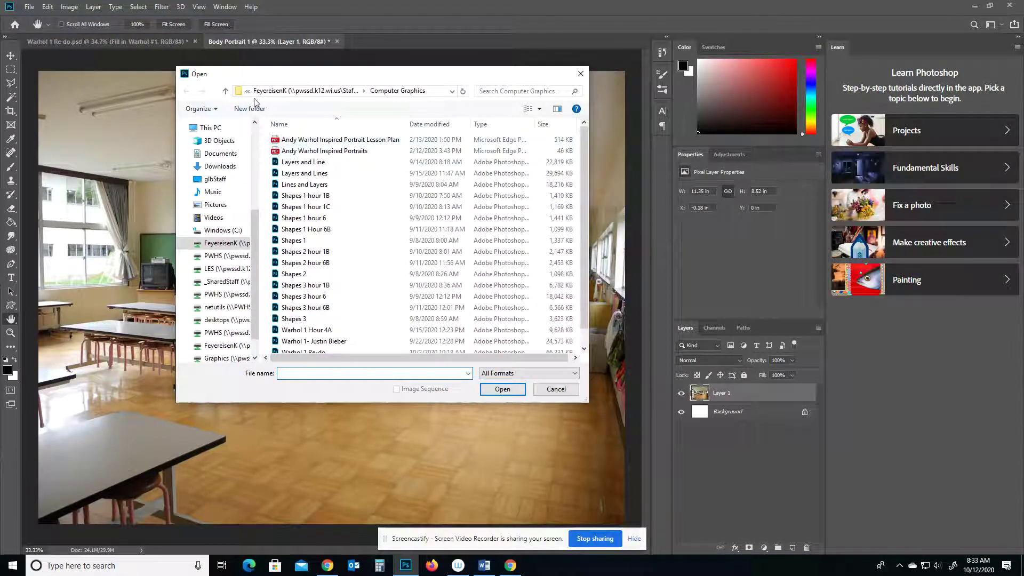
{"action": "left_click", "coordinate": [225, 92]}
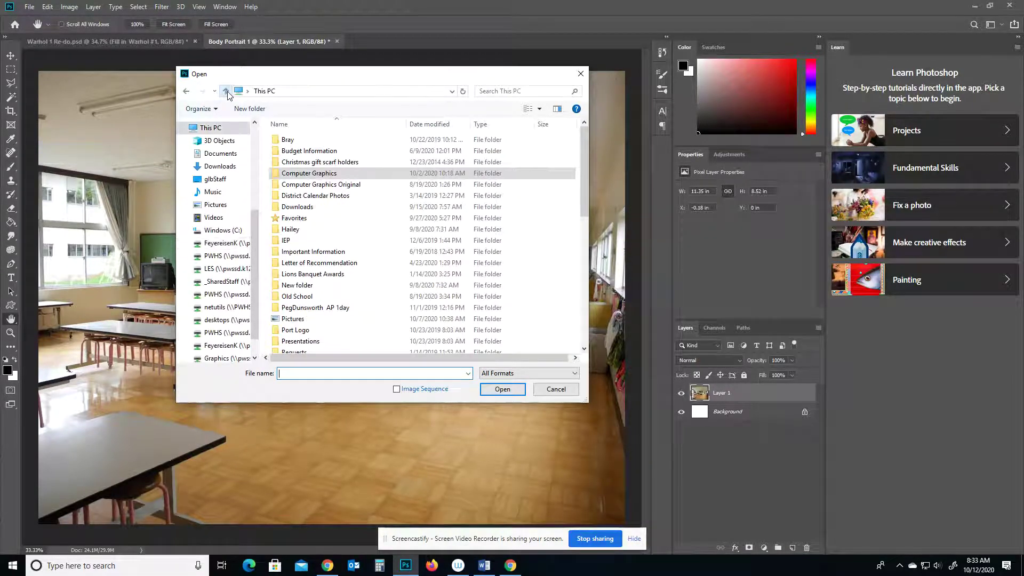
{"action": "left_click", "coordinate": [226, 92]}
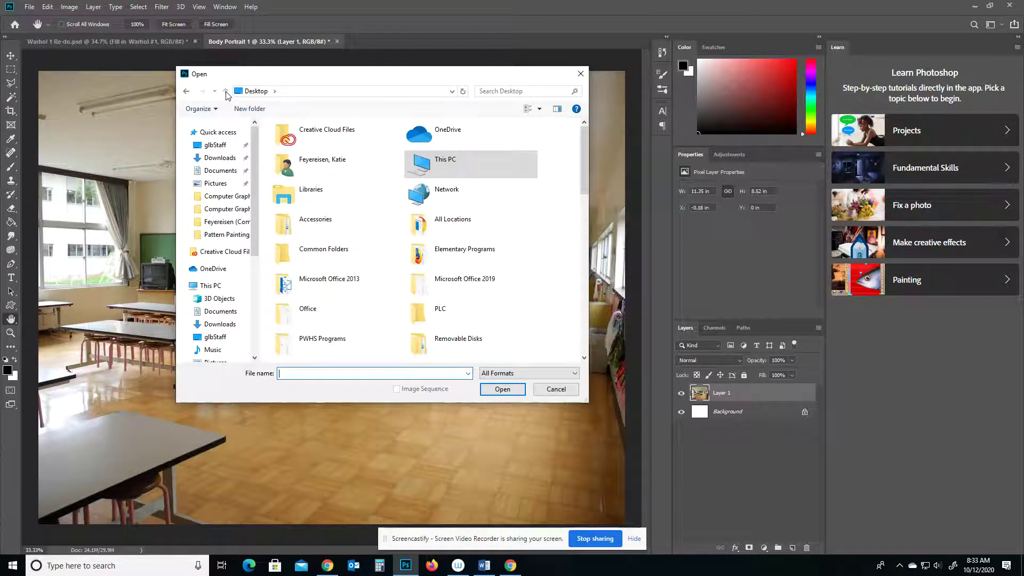
{"action": "double_click", "coordinate": [283, 256]}
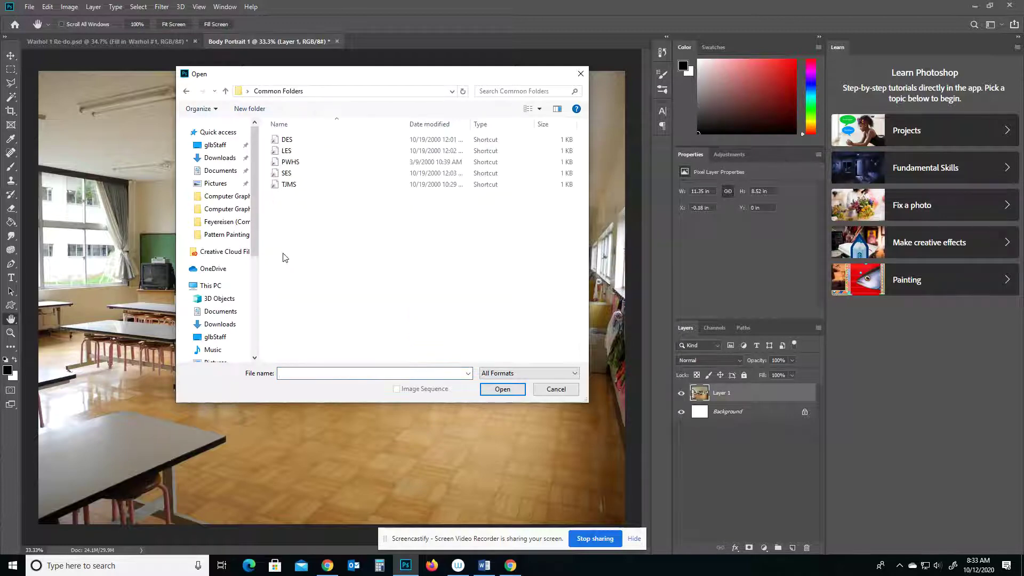
{"action": "double_click", "coordinate": [295, 164]}
{"action": "scroll", "coordinate": [296, 165], "scroll_direction": "down", "scroll_amount": 4}
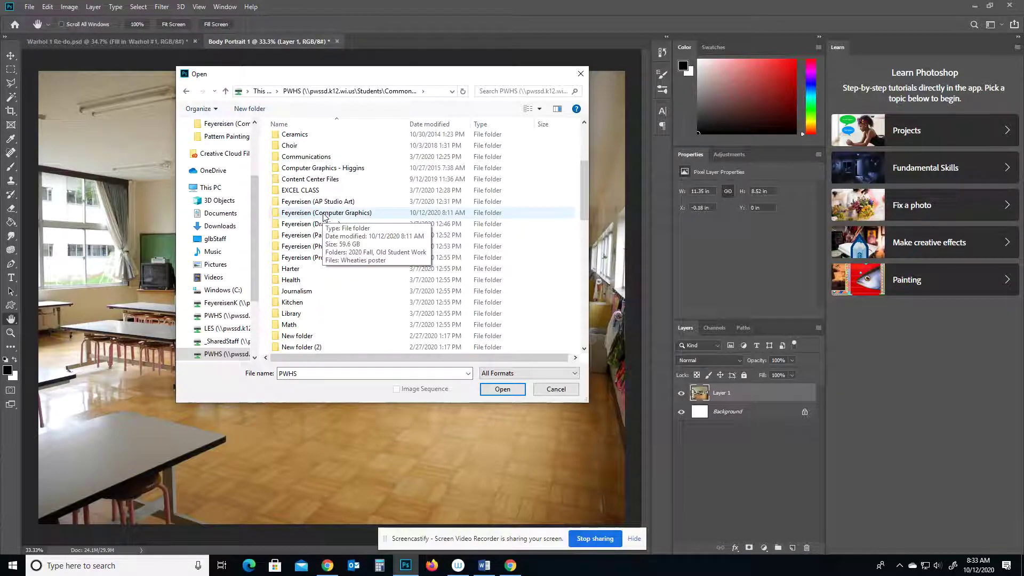
{"action": "double_click", "coordinate": [323, 213]}
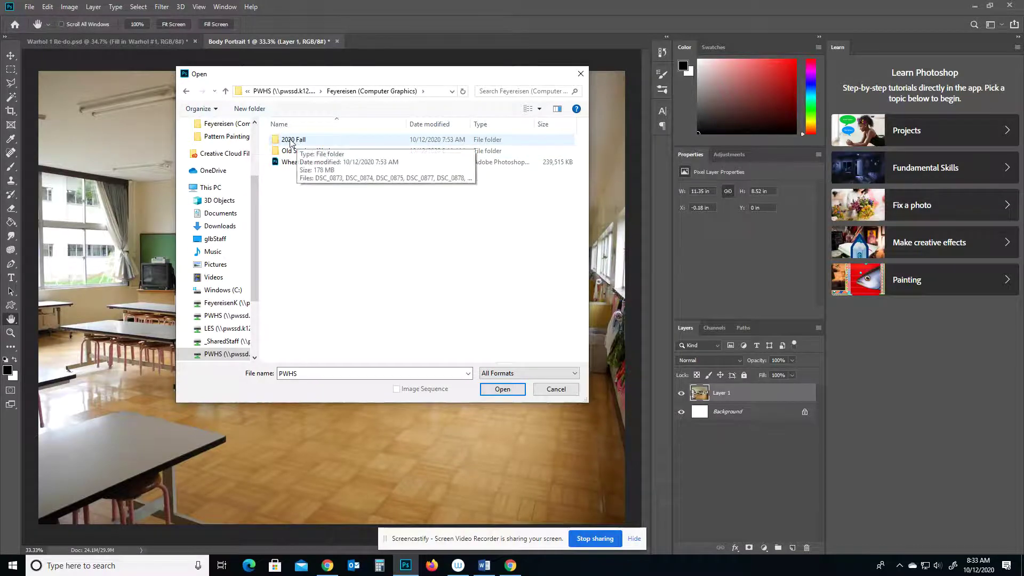
Look through the photos in the 2020 Fall folder, displayed as thumbnails.
{"action": "double_click", "coordinate": [292, 141]}
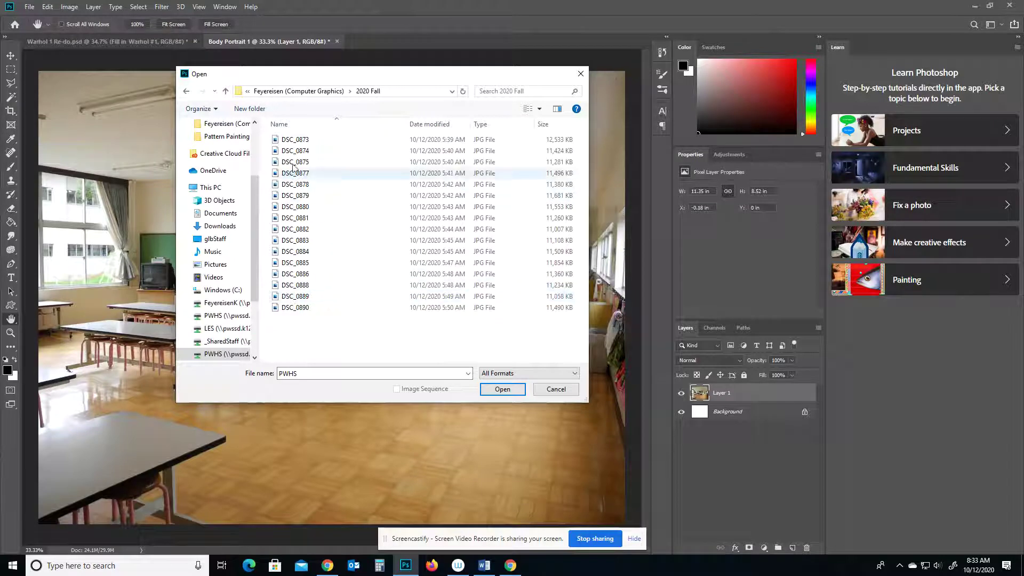
{"action": "left_click", "coordinate": [540, 110]}
{"action": "left_click", "coordinate": [582, 37]}
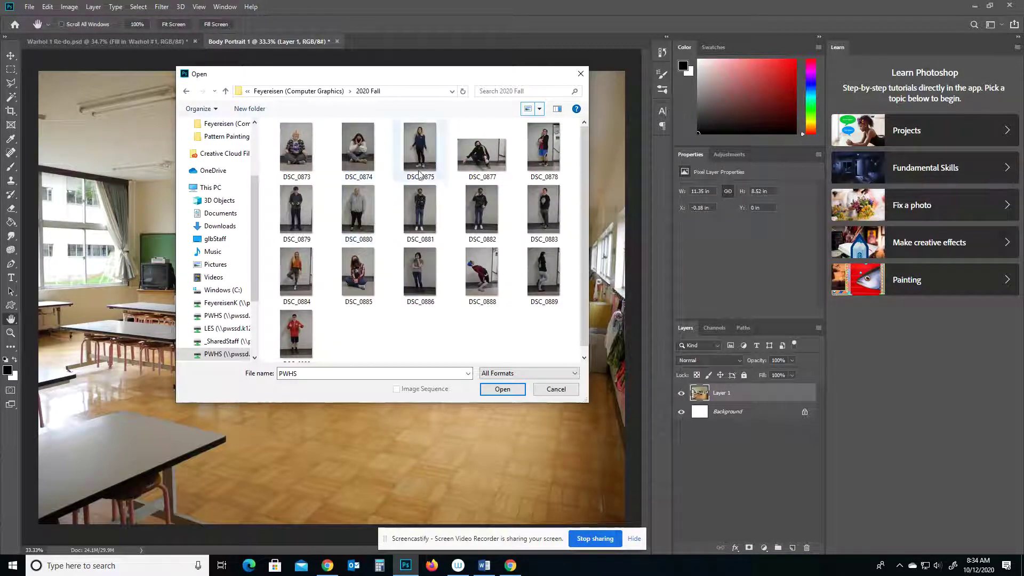
Go to the 2020 Spring folder inside Old Student Work and display its photos as thumbnails.
{"action": "left_click", "coordinate": [226, 91]}
{"action": "double_click", "coordinate": [295, 152]}
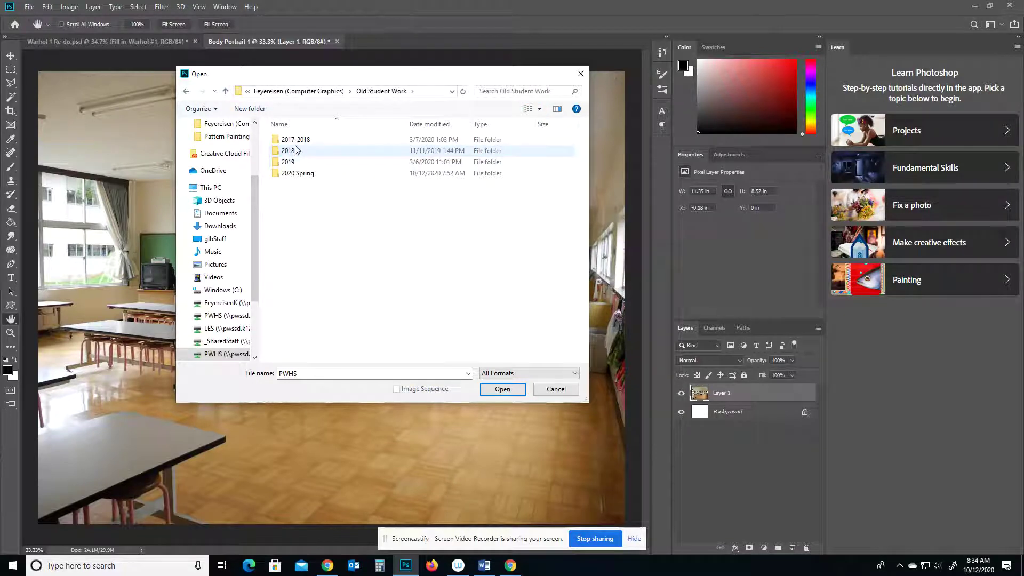
{"action": "double_click", "coordinate": [292, 175]}
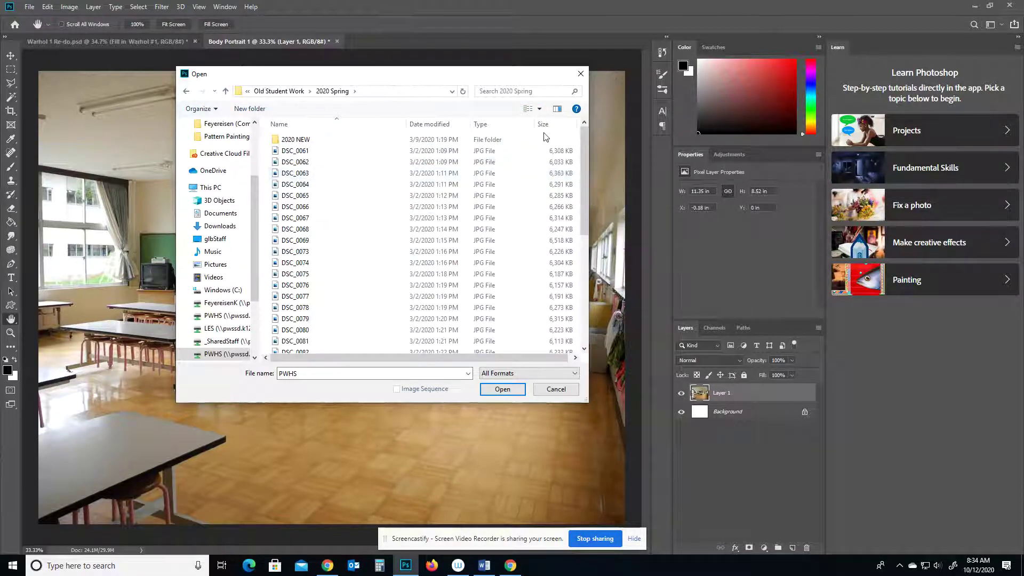
{"action": "right_click", "coordinate": [340, 154]}
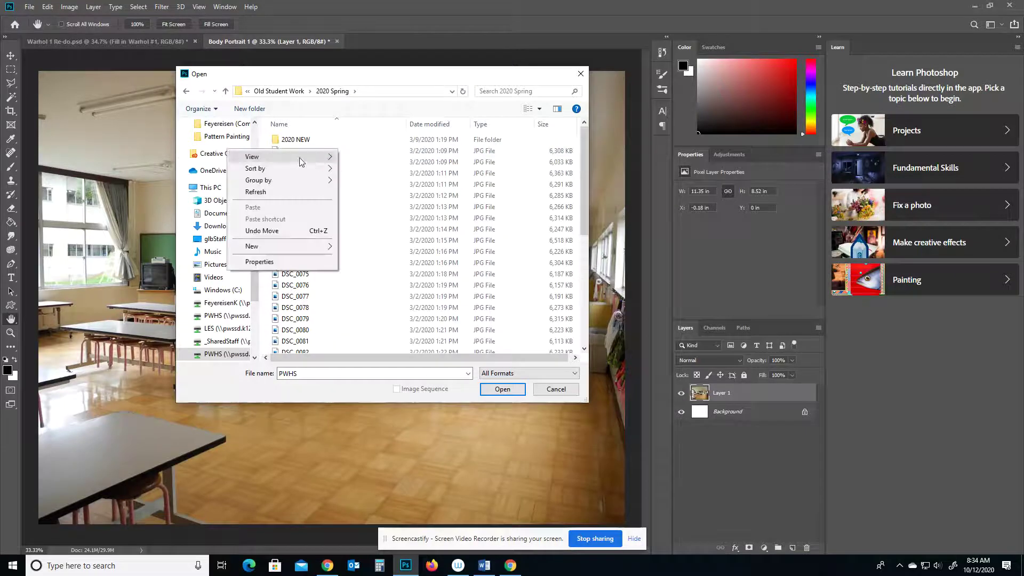
{"action": "mouse_move", "coordinate": [334, 159]}
{"action": "left_click", "coordinate": [374, 171]}
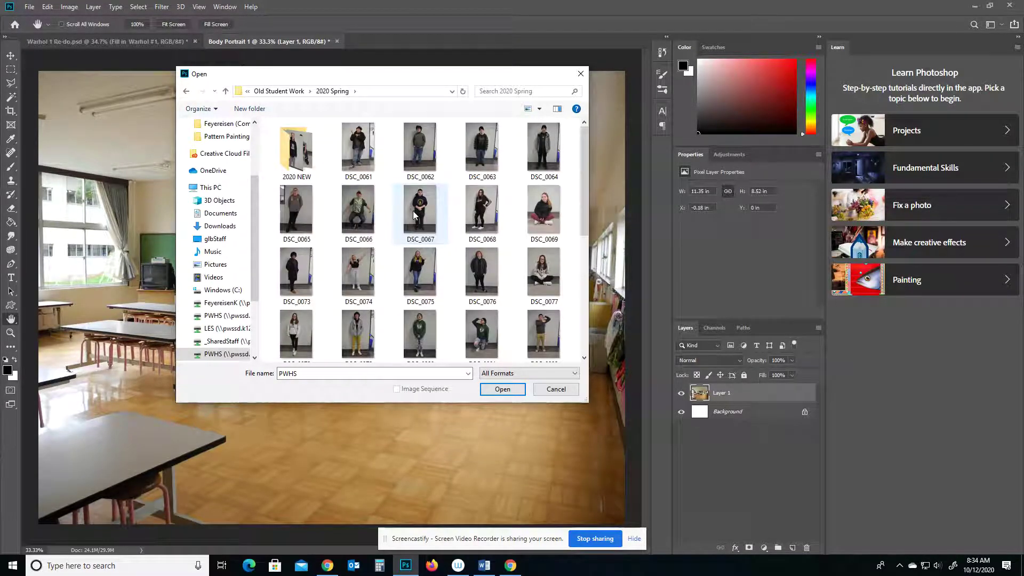
Open the photo DSC_0096 from the 2020 Spring folder.
{"action": "scroll", "coordinate": [414, 214], "scroll_direction": "down", "scroll_amount": 1}
{"action": "scroll", "coordinate": [414, 215], "scroll_direction": "down", "scroll_amount": 3}
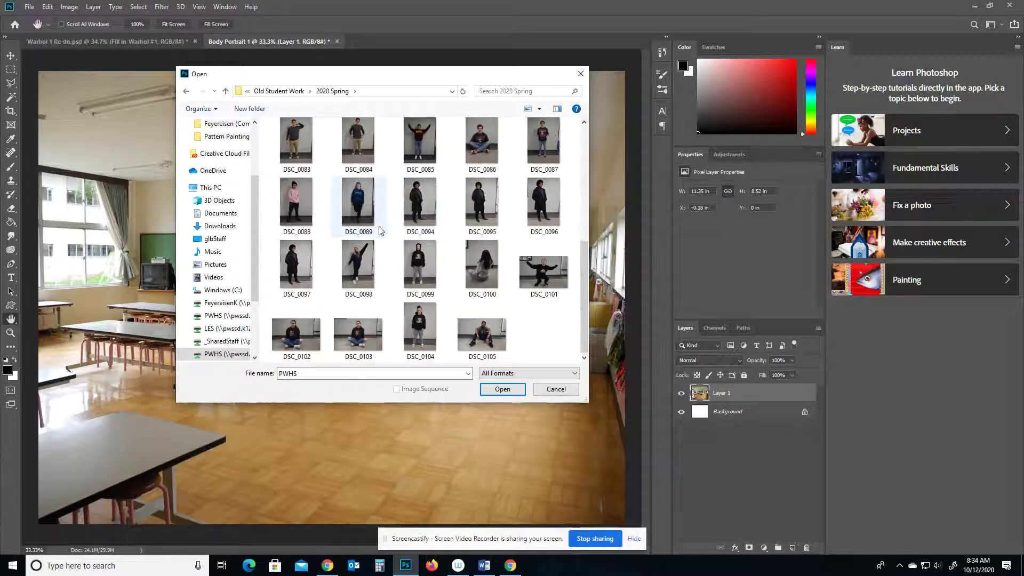
{"action": "double_click", "coordinate": [542, 201]}
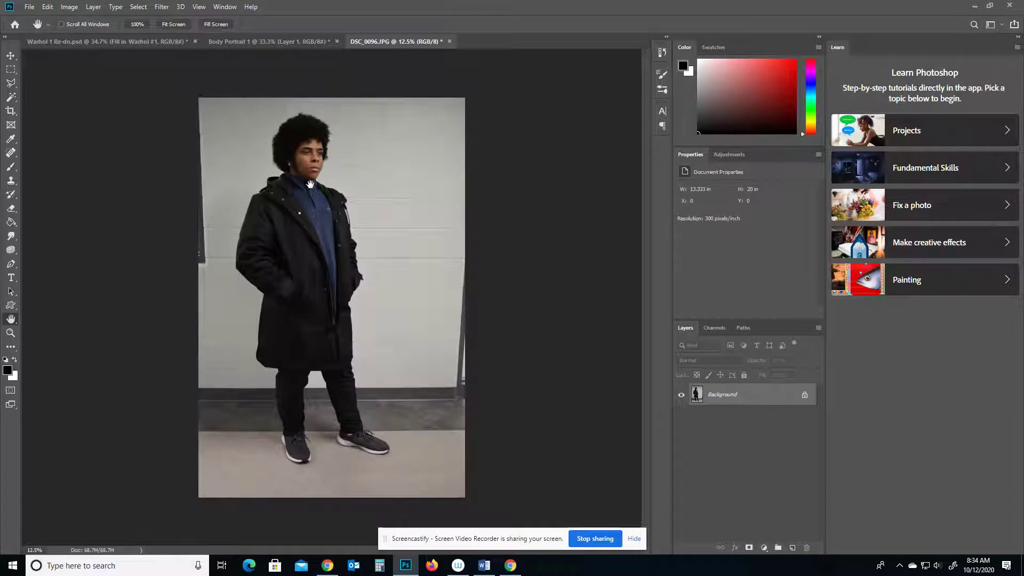
Compare DSC_0096 with the lunch room in Body Portrait 1, and unlock the Background layer of the DSC_0096 photo.
{"action": "left_click", "coordinate": [254, 41]}
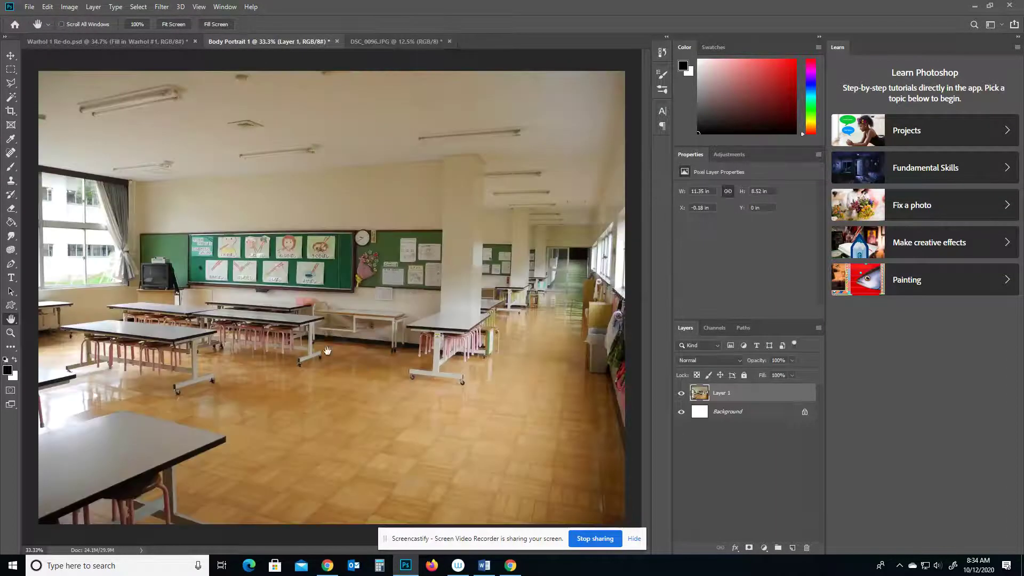
{"action": "left_click", "coordinate": [384, 42]}
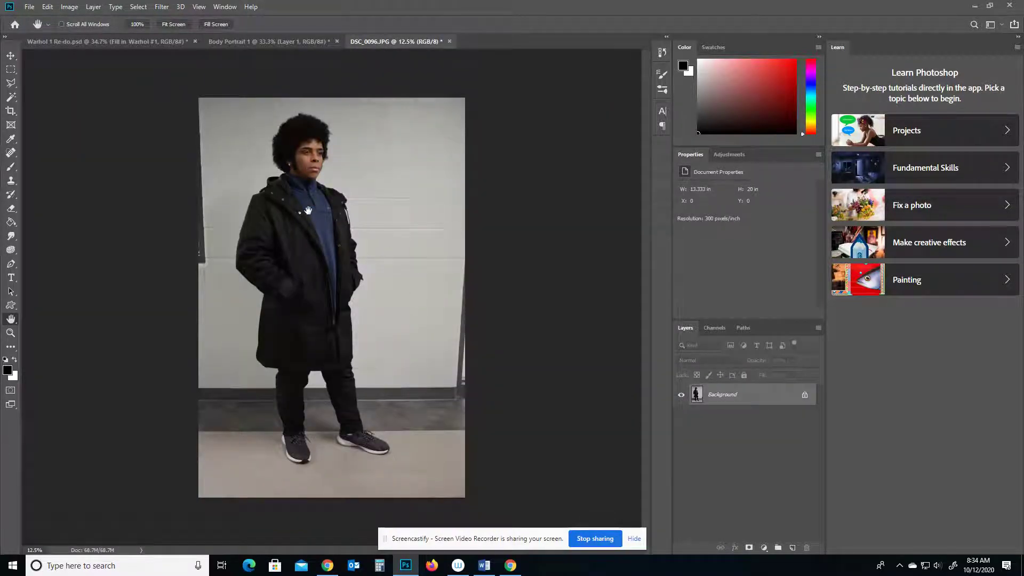
{"action": "left_click", "coordinate": [247, 41]}
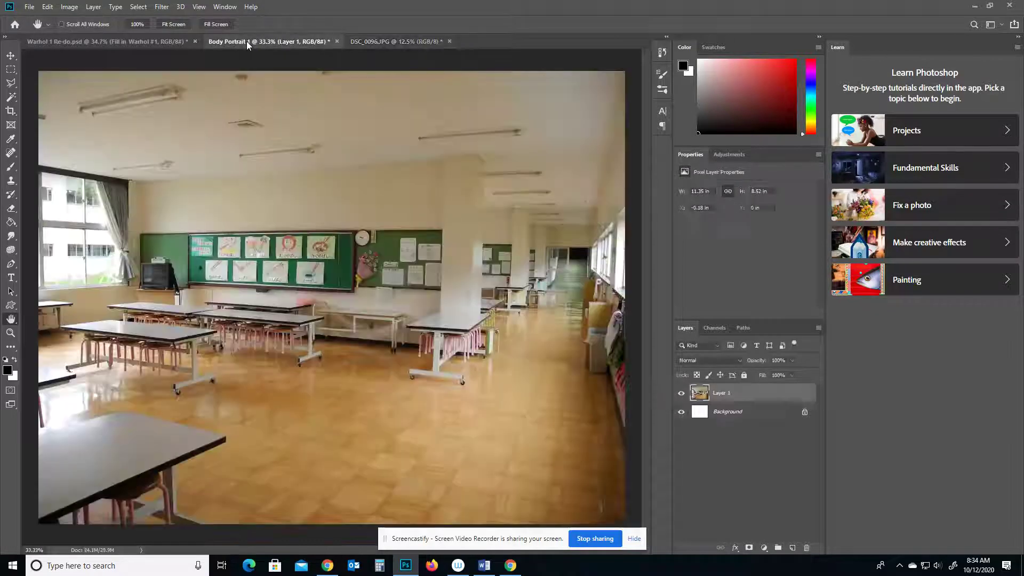
{"action": "left_click", "coordinate": [446, 45]}
{"action": "left_click", "coordinate": [11, 55]}
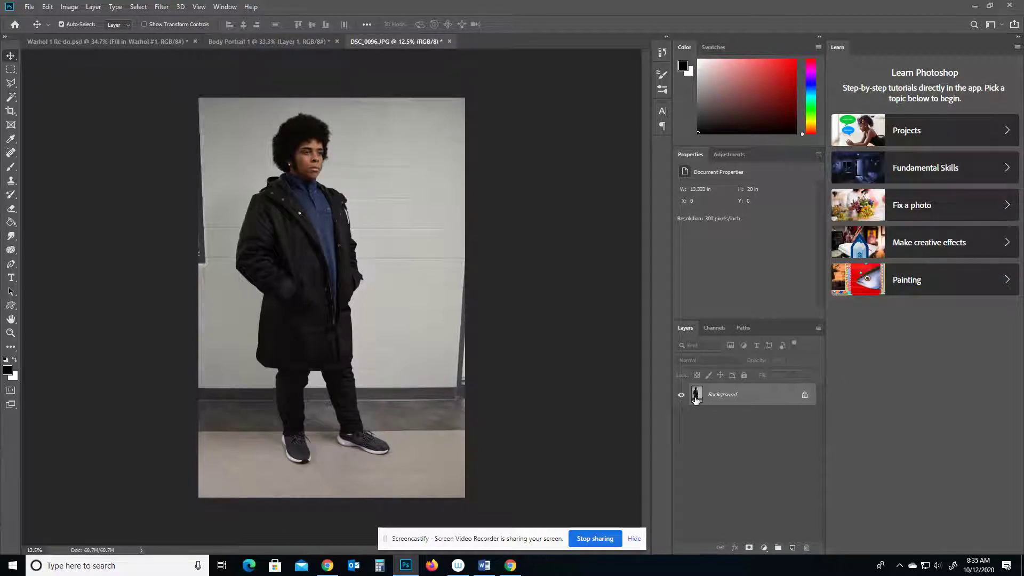
{"action": "left_click", "coordinate": [805, 395]}
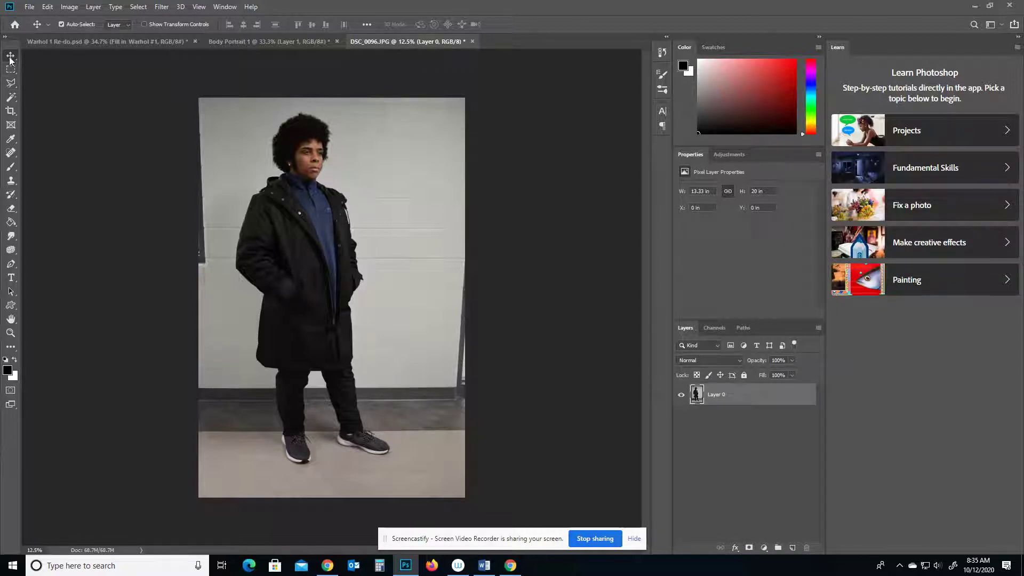
Select the standing person from hair to shoes with the Quick Selection tool.
{"action": "left_click", "coordinate": [10, 85]}
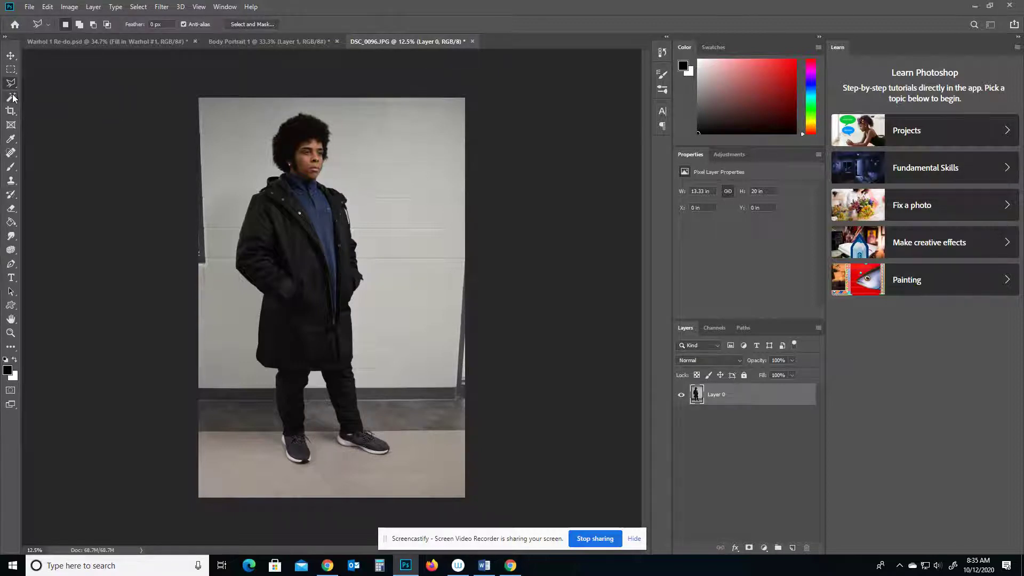
{"action": "left_click", "coordinate": [13, 97]}
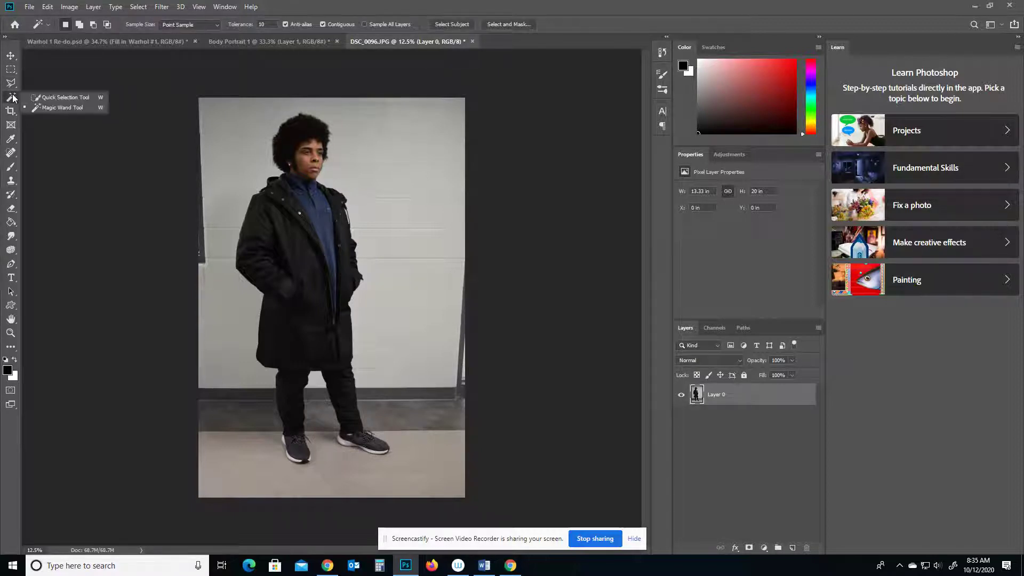
{"action": "left_click", "coordinate": [52, 98]}
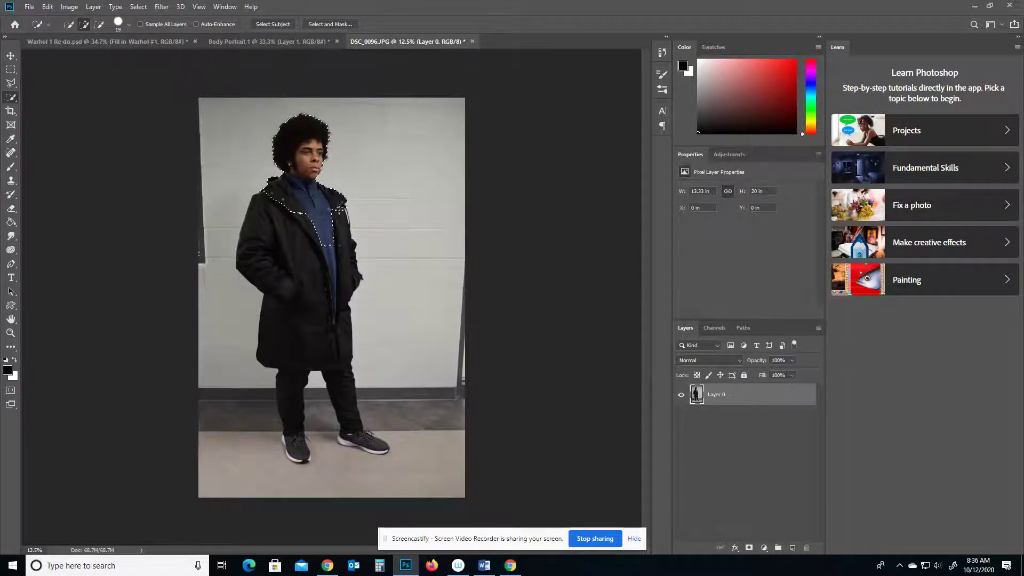
{"action": "mouse_move", "coordinate": [327, 251]}
{"action": "left_mouse_down"}
{"action": "mouse_move", "coordinate": [299, 225]}
{"action": "mouse_move", "coordinate": [285, 244]}
{"action": "mouse_move", "coordinate": [300, 294]}
{"action": "mouse_move", "coordinate": [343, 330]}
{"action": "mouse_move", "coordinate": [343, 352]}
{"action": "mouse_move", "coordinate": [286, 360]}
{"action": "left_mouse_up"}
Add the white sole on both sides of the toe of the person's front-facing shoe to the quick selection.
{"action": "left_click", "coordinate": [11, 332]}
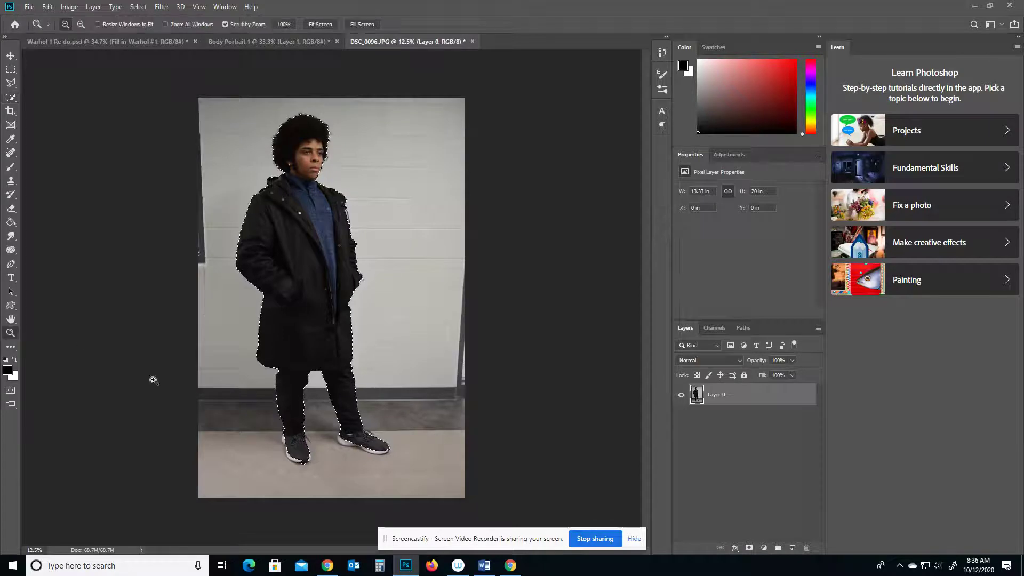
{"action": "left_click", "coordinate": [298, 452]}
{"action": "left_click", "coordinate": [298, 452]}
{"action": "left_click", "coordinate": [296, 459]}
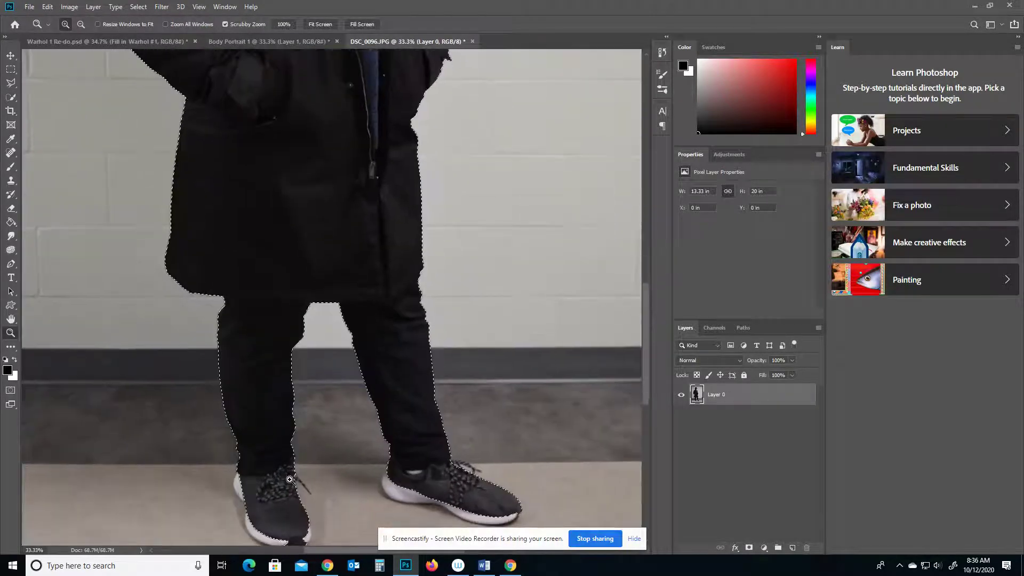
{"action": "left_click_drag", "start_coordinate": [292, 459], "coordinate": [317, 282]}
{"action": "left_click", "coordinate": [310, 365]}
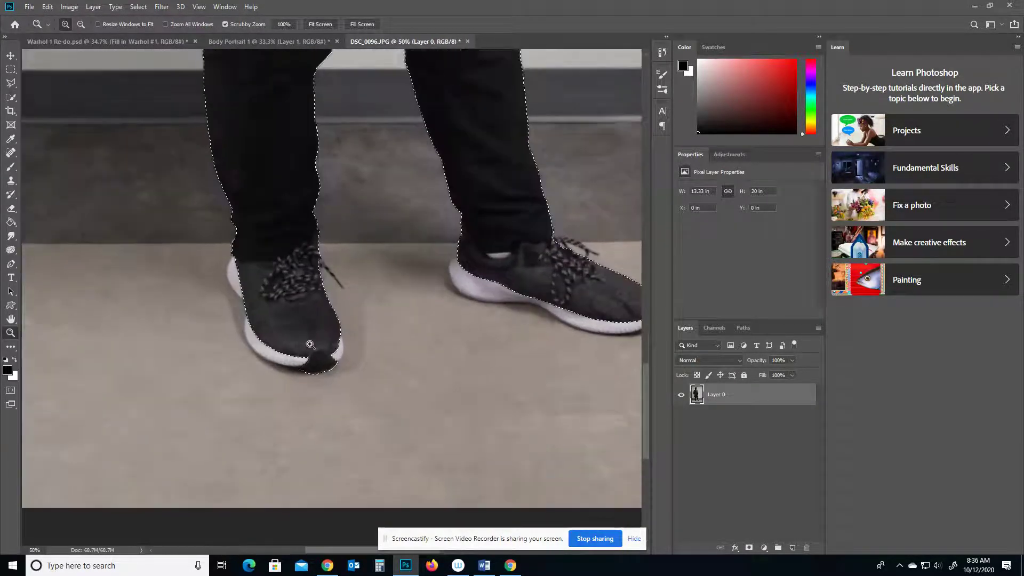
{"action": "left_click", "coordinate": [290, 347]}
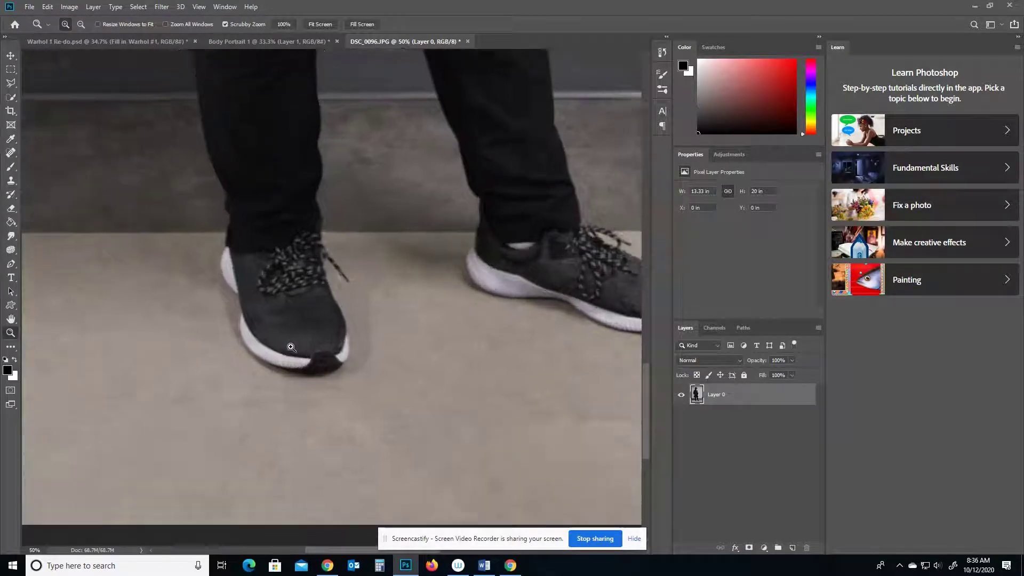
{"action": "left_click", "coordinate": [291, 356]}
{"action": "left_click", "coordinate": [299, 367]}
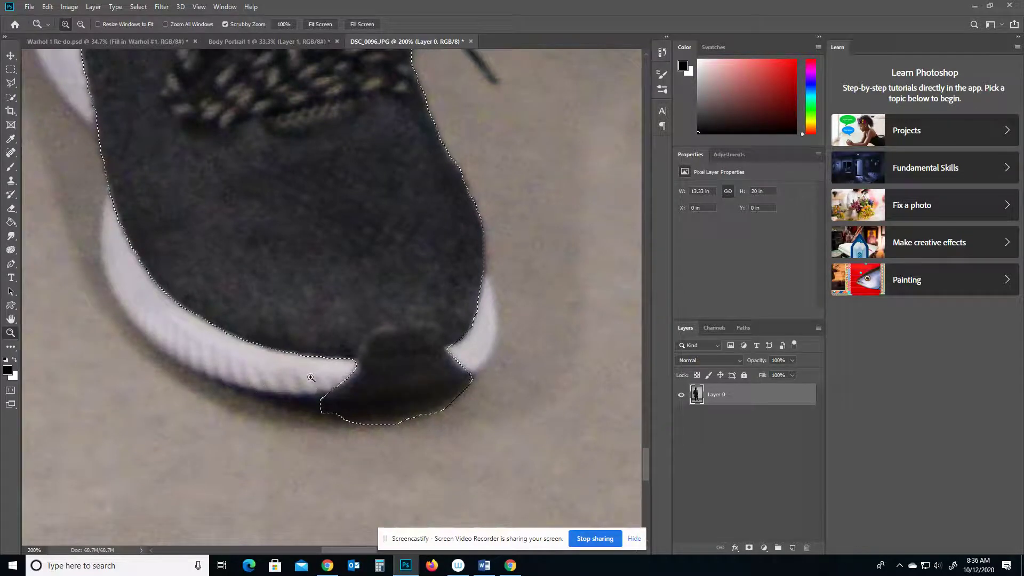
{"action": "left_click", "coordinate": [10, 97]}
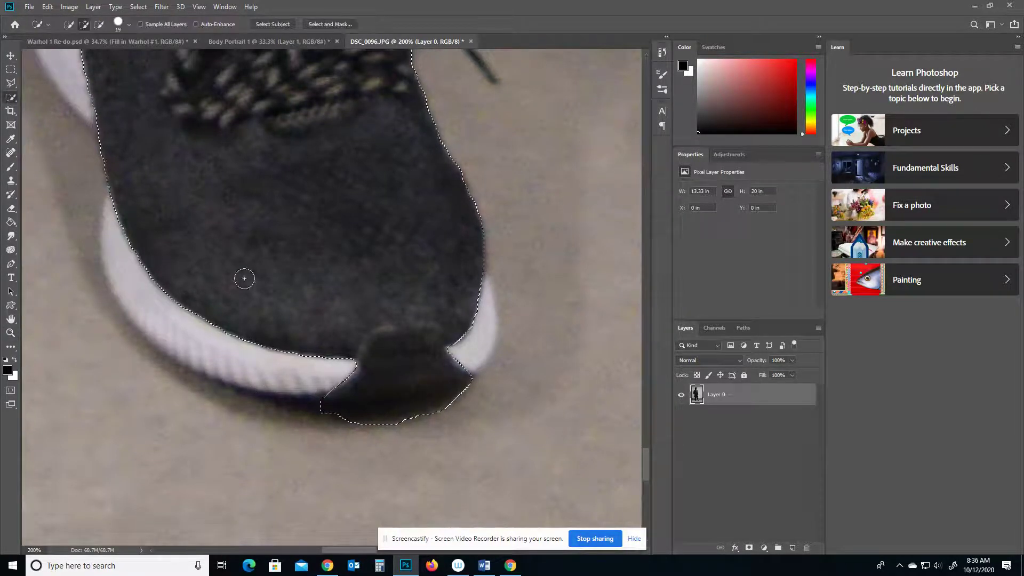
{"action": "mouse_move", "coordinate": [353, 363]}
{"action": "left_mouse_down"}
{"action": "mouse_move", "coordinate": [330, 375]}
{"action": "mouse_move", "coordinate": [278, 365]}
{"action": "mouse_move", "coordinate": [317, 390]}
{"action": "mouse_move", "coordinate": [241, 376]}
{"action": "left_mouse_up"}
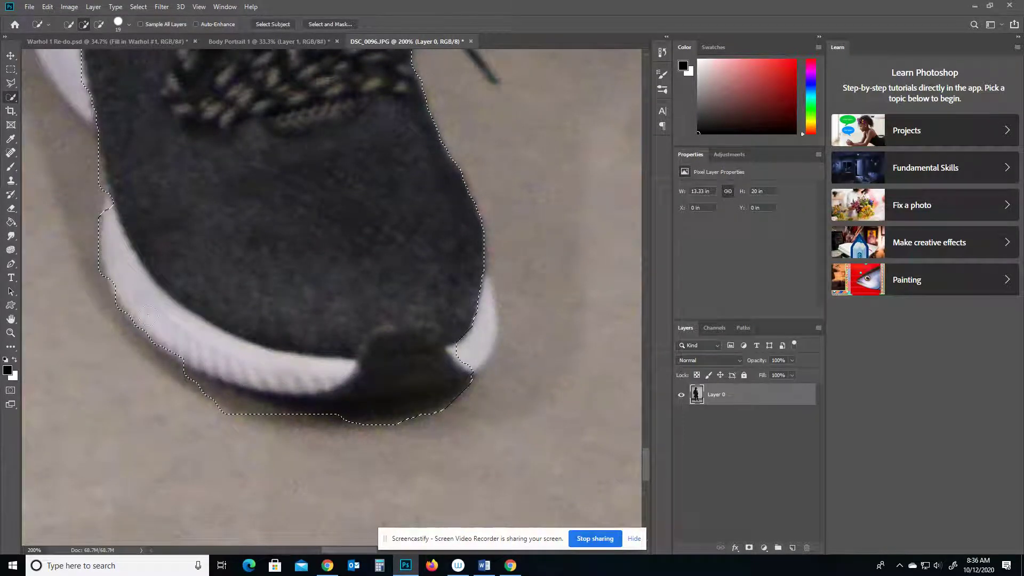
{"action": "mouse_move", "coordinate": [439, 296]}
{"action": "left_mouse_down"}
{"action": "mouse_move", "coordinate": [470, 251]}
{"action": "mouse_move", "coordinate": [482, 333]}
{"action": "mouse_move", "coordinate": [483, 303]}
{"action": "left_mouse_up"}
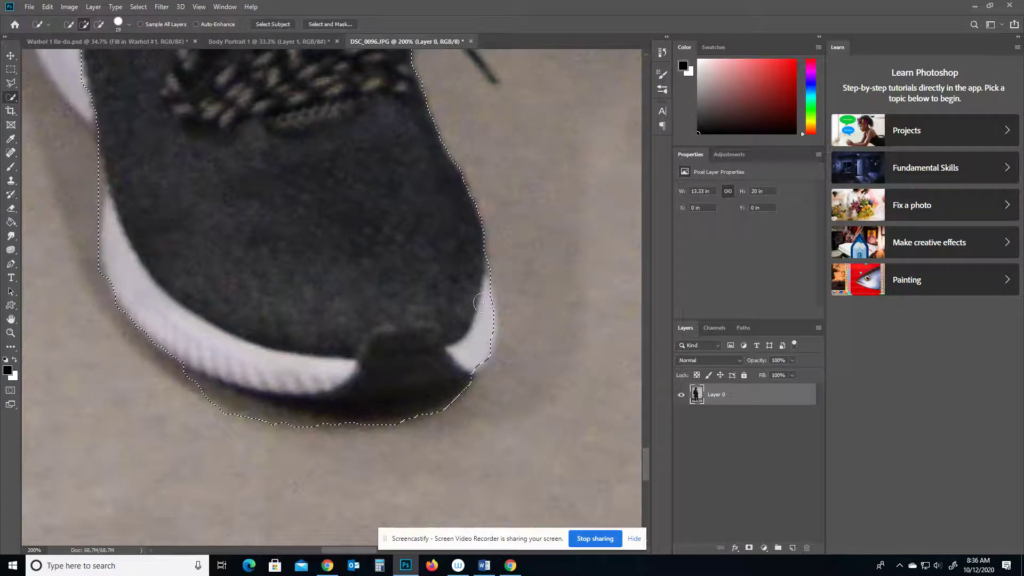
Add the white sole at the heel of the same shoe to the quick selection.
{"action": "mouse_move", "coordinate": [249, 138]}
{"action": "left_mouse_down"}
{"action": "mouse_move", "coordinate": [288, 178]}
{"action": "mouse_move", "coordinate": [396, 358]}
{"action": "left_mouse_up"}
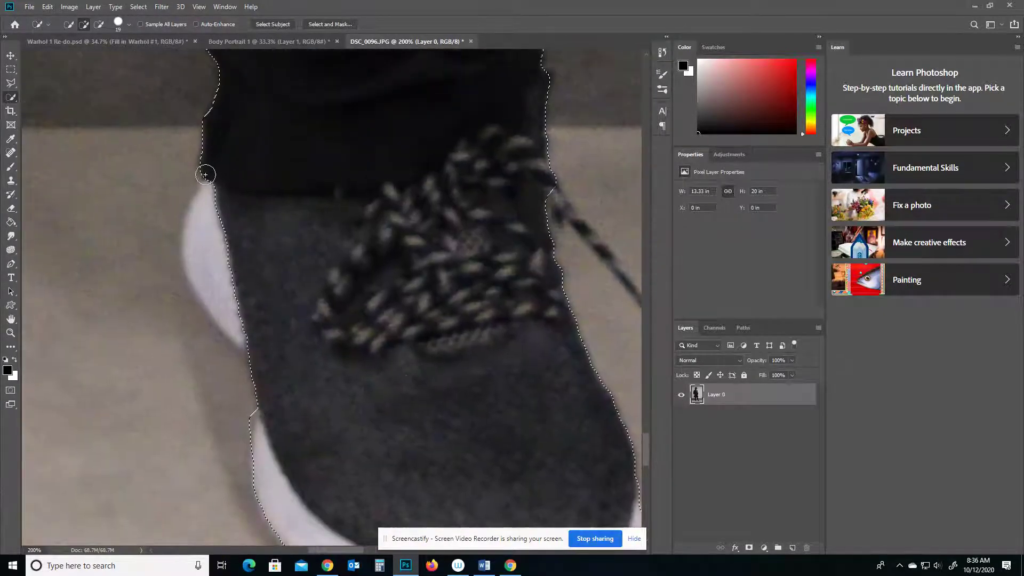
{"action": "left_click_drag", "start_coordinate": [206, 173], "coordinate": [211, 199]}
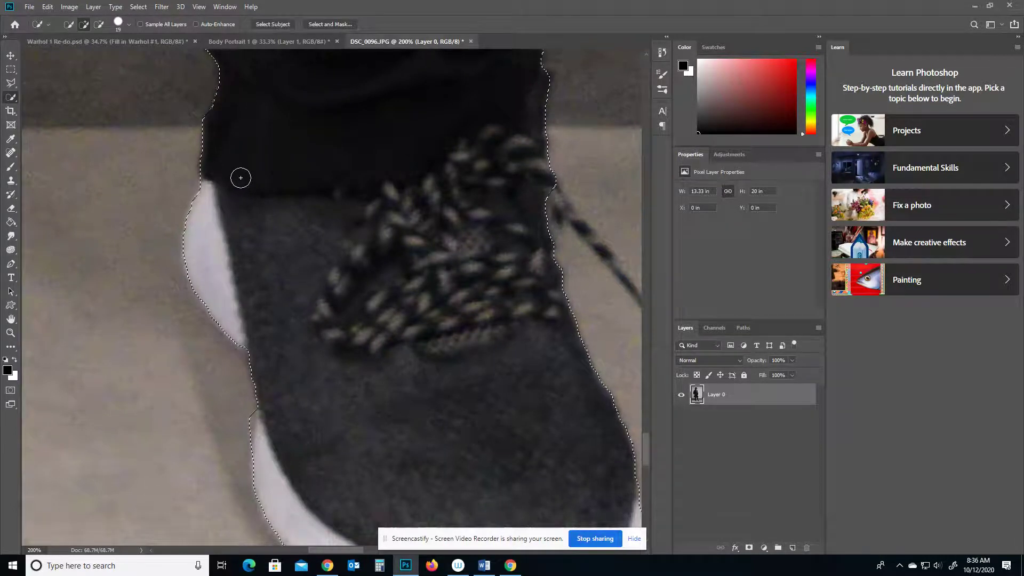
Extend the quick selection past the heel onto the surrounding floor to demonstrate an overreaching selection.
{"action": "left_click_drag", "start_coordinate": [220, 146], "coordinate": [182, 176]}
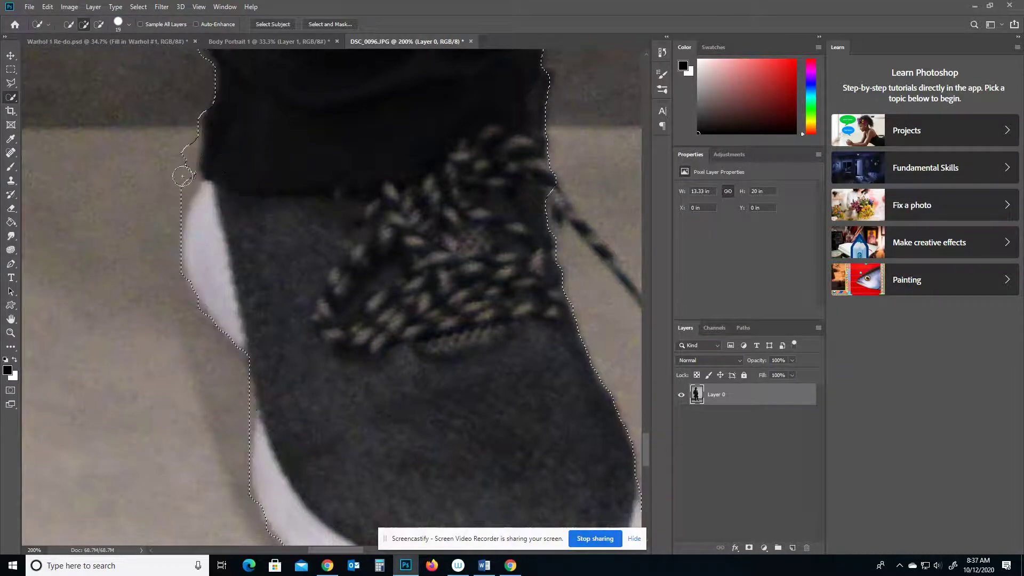
{"action": "left_click_drag", "start_coordinate": [130, 235], "coordinate": [149, 262]}
{"action": "left_click_drag", "start_coordinate": [314, 304], "coordinate": [176, 230]}
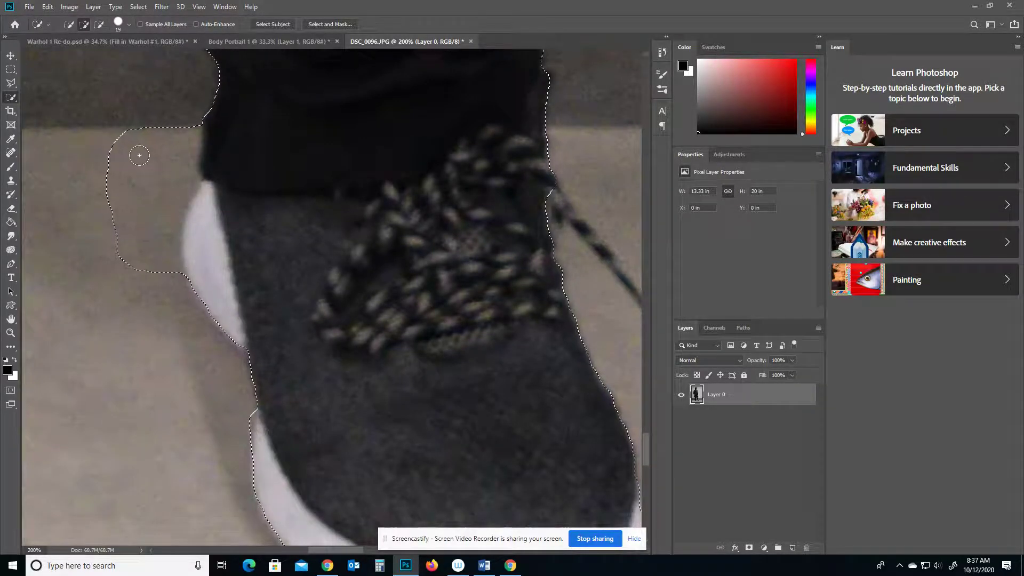
Subtract the overreaching floor area behind the heel from the quick selection, back to the edge of the shoe and trouser leg.
{"action": "key", "text": "alt"}
{"action": "left_click_drag", "start_coordinate": [163, 178], "coordinate": [150, 124]}
{"action": "mouse_move", "coordinate": [137, 199]}
{"action": "left_mouse_down"}
{"action": "mouse_move", "coordinate": [121, 134]}
{"action": "mouse_move", "coordinate": [115, 226]}
{"action": "mouse_move", "coordinate": [127, 181]}
{"action": "mouse_move", "coordinate": [129, 211]}
{"action": "left_mouse_up"}
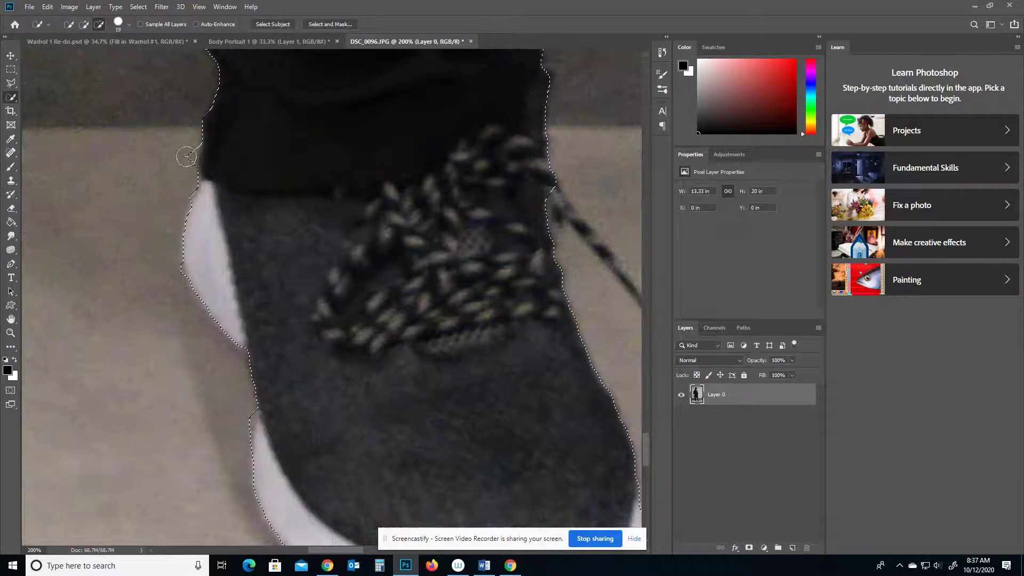
{"action": "left_click_drag", "start_coordinate": [189, 133], "coordinate": [175, 210]}
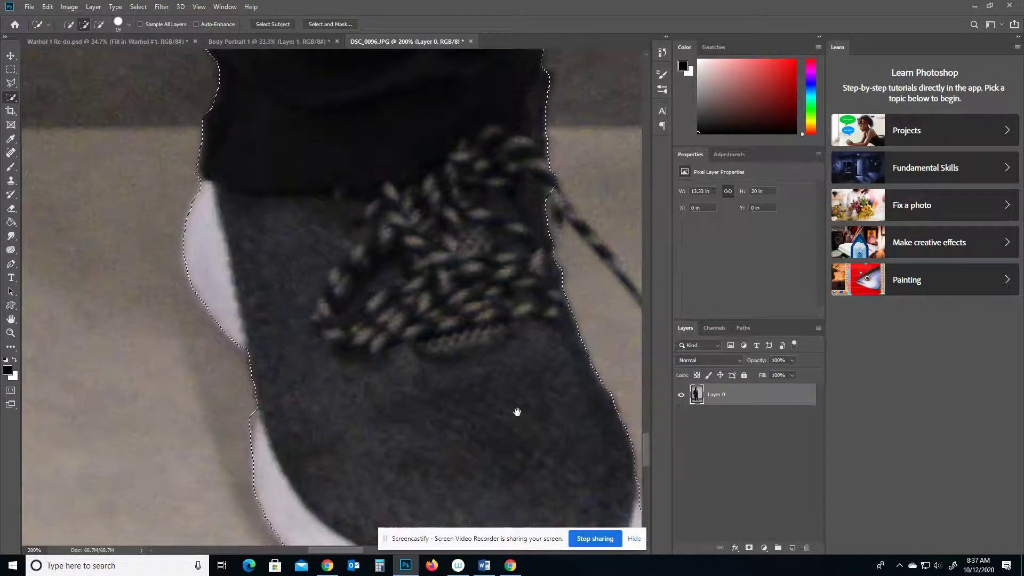
Add the other shoe's white heel and arch sole to the quick selection and remove the floor under the arch.
{"action": "mouse_move", "coordinate": [517, 412]}
{"action": "left_mouse_down"}
{"action": "mouse_move", "coordinate": [373, 259]}
{"action": "mouse_move", "coordinate": [540, 325]}
{"action": "mouse_move", "coordinate": [526, 210]}
{"action": "mouse_move", "coordinate": [267, 291]}
{"action": "mouse_move", "coordinate": [365, 239]}
{"action": "mouse_move", "coordinate": [337, 195]}
{"action": "left_mouse_up"}
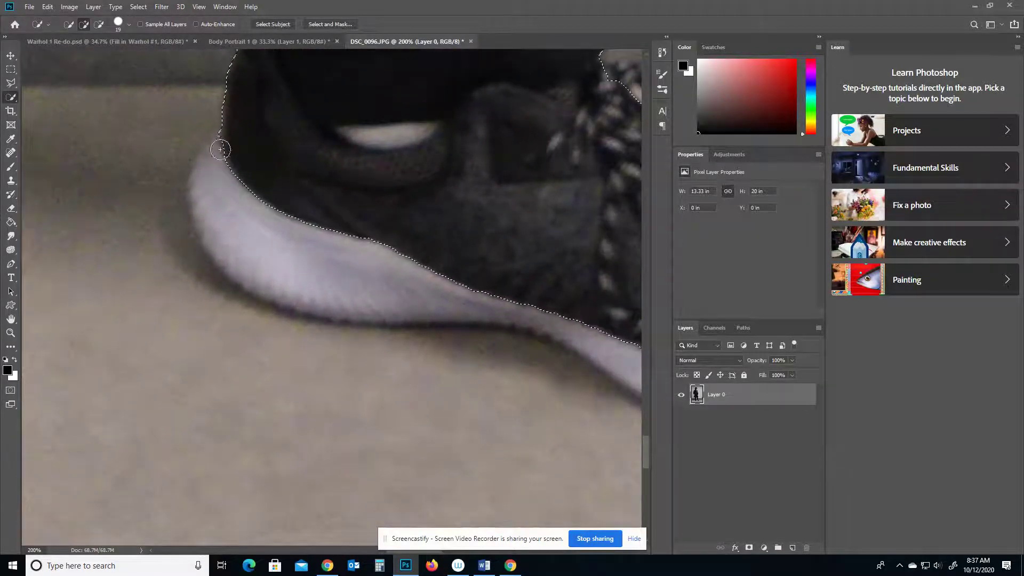
{"action": "mouse_move", "coordinate": [584, 331]}
{"action": "left_mouse_down"}
{"action": "mouse_move", "coordinate": [512, 302]}
{"action": "mouse_move", "coordinate": [411, 311]}
{"action": "mouse_move", "coordinate": [289, 293]}
{"action": "mouse_move", "coordinate": [218, 236]}
{"action": "left_mouse_up"}
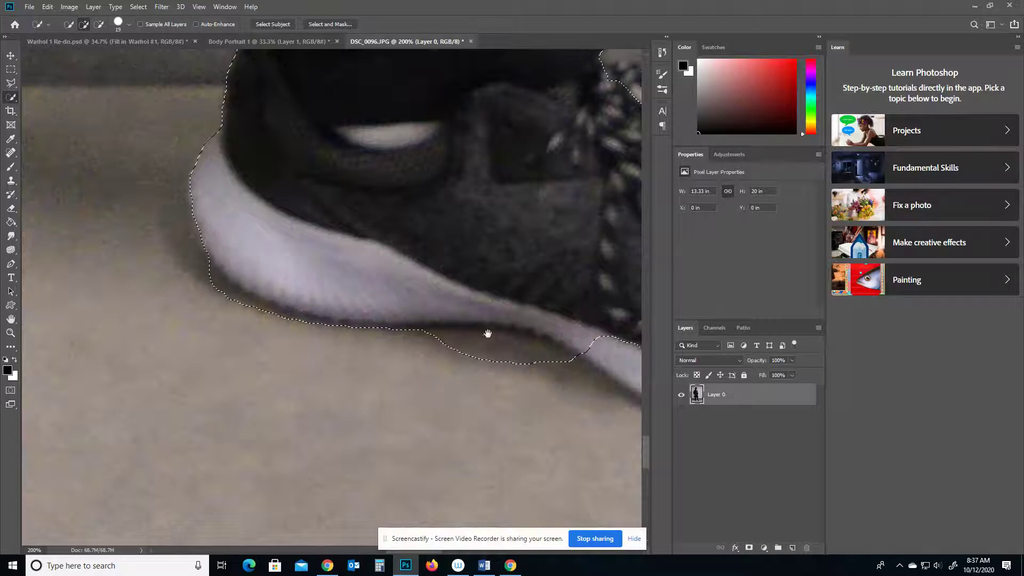
{"action": "mouse_move", "coordinate": [487, 332]}
{"action": "left_mouse_down"}
{"action": "mouse_move", "coordinate": [400, 233]}
{"action": "mouse_move", "coordinate": [412, 256]}
{"action": "mouse_move", "coordinate": [366, 231]}
{"action": "mouse_move", "coordinate": [443, 237]}
{"action": "mouse_move", "coordinate": [338, 231]}
{"action": "mouse_move", "coordinate": [432, 231]}
{"action": "mouse_move", "coordinate": [482, 256]}
{"action": "mouse_move", "coordinate": [358, 247]}
{"action": "left_mouse_up"}
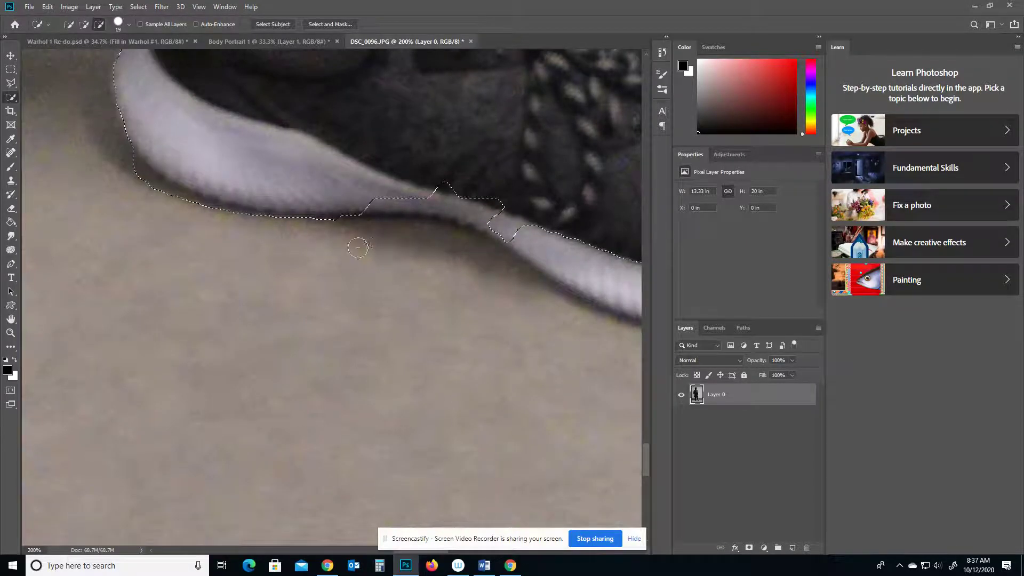
{"action": "mouse_move", "coordinate": [527, 211]}
{"action": "left_mouse_down"}
{"action": "mouse_move", "coordinate": [426, 195]}
{"action": "mouse_move", "coordinate": [495, 223]}
{"action": "left_mouse_up"}
Extend the quick selection along the rest of that shoe's white sole to the toe, trimming the floor at its edge.
{"action": "mouse_move", "coordinate": [555, 279]}
{"action": "left_mouse_down"}
{"action": "mouse_move", "coordinate": [397, 236]}
{"action": "mouse_move", "coordinate": [280, 231]}
{"action": "left_mouse_up"}
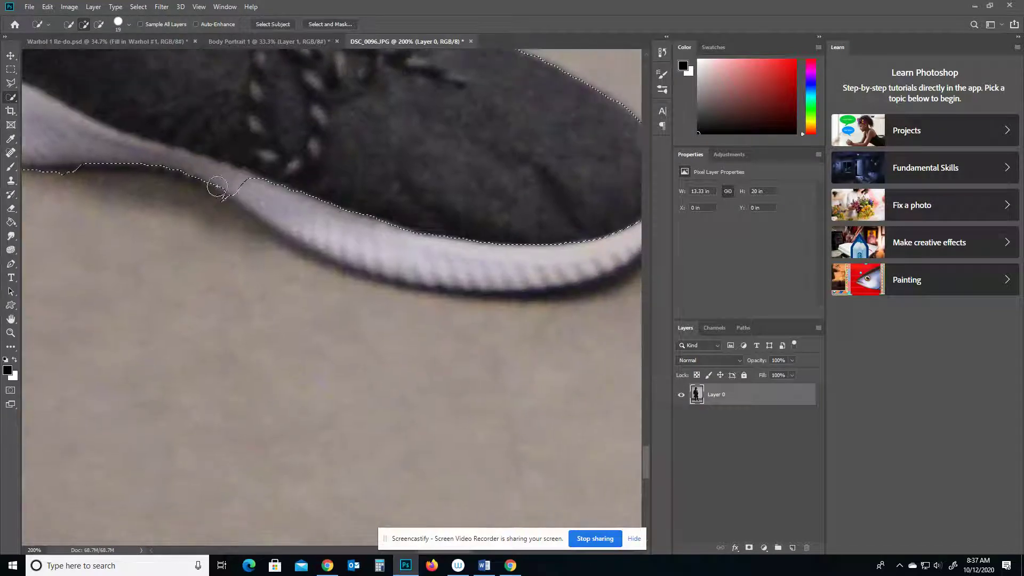
{"action": "mouse_move", "coordinate": [237, 182]}
{"action": "left_mouse_down"}
{"action": "mouse_move", "coordinate": [269, 202]}
{"action": "mouse_move", "coordinate": [384, 251]}
{"action": "mouse_move", "coordinate": [441, 261]}
{"action": "left_mouse_up"}
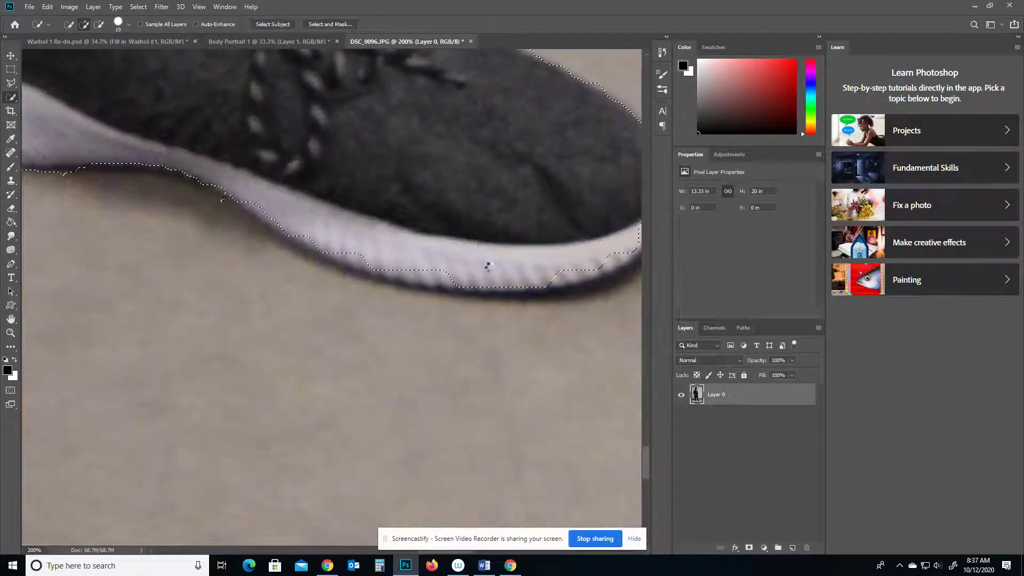
{"action": "left_click", "coordinate": [221, 207], "text": "alt"}
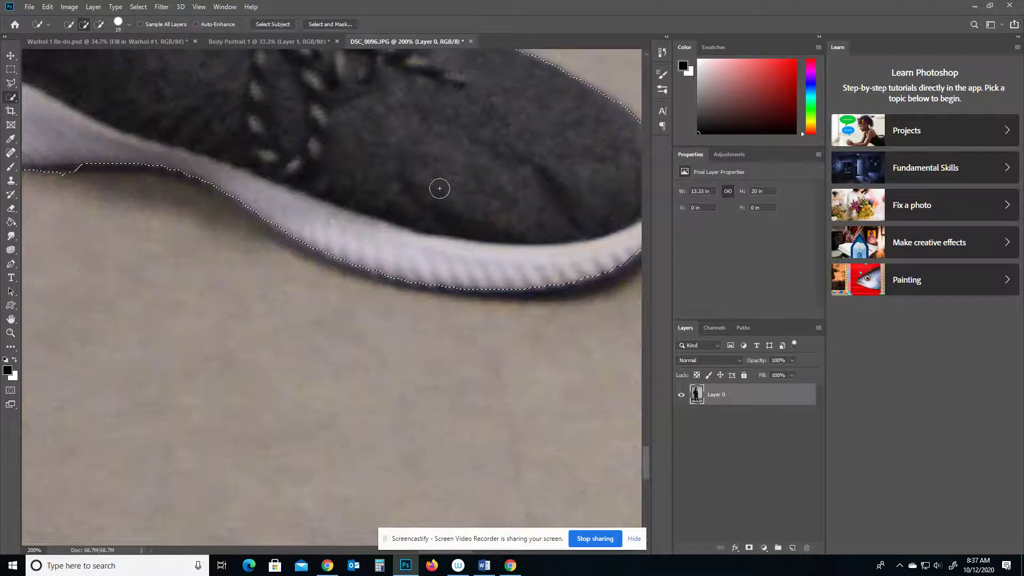
Add the thin cord along the jacket's outer edge and the gap beside it to the quick selection.
{"action": "left_click_drag", "start_coordinate": [549, 162], "coordinate": [525, 381]}
{"action": "left_click_drag", "start_coordinate": [393, 222], "coordinate": [418, 263]}
{"action": "left_click_drag", "start_coordinate": [346, 207], "coordinate": [468, 369]}
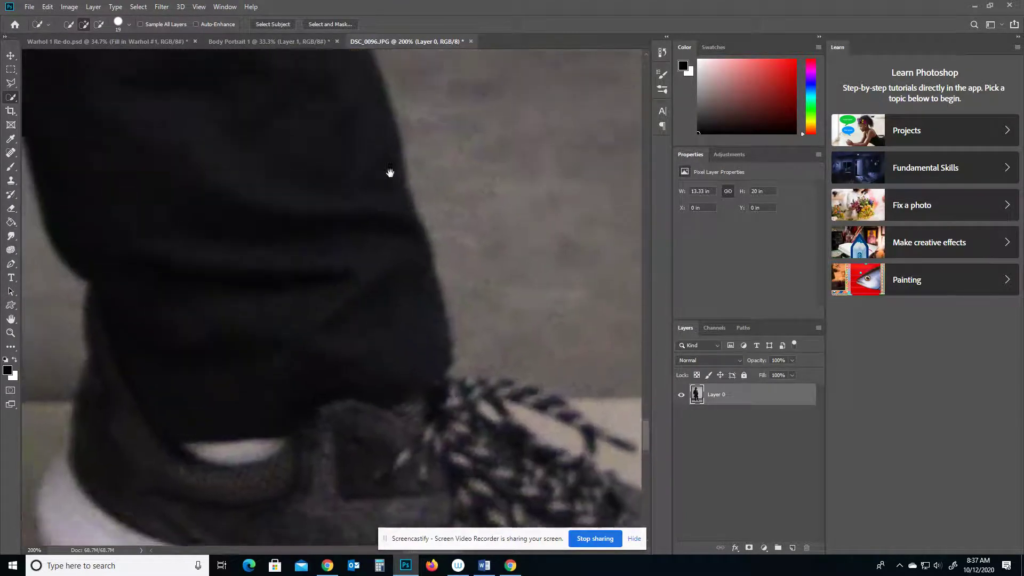
{"action": "left_click_drag", "start_coordinate": [390, 172], "coordinate": [409, 191]}
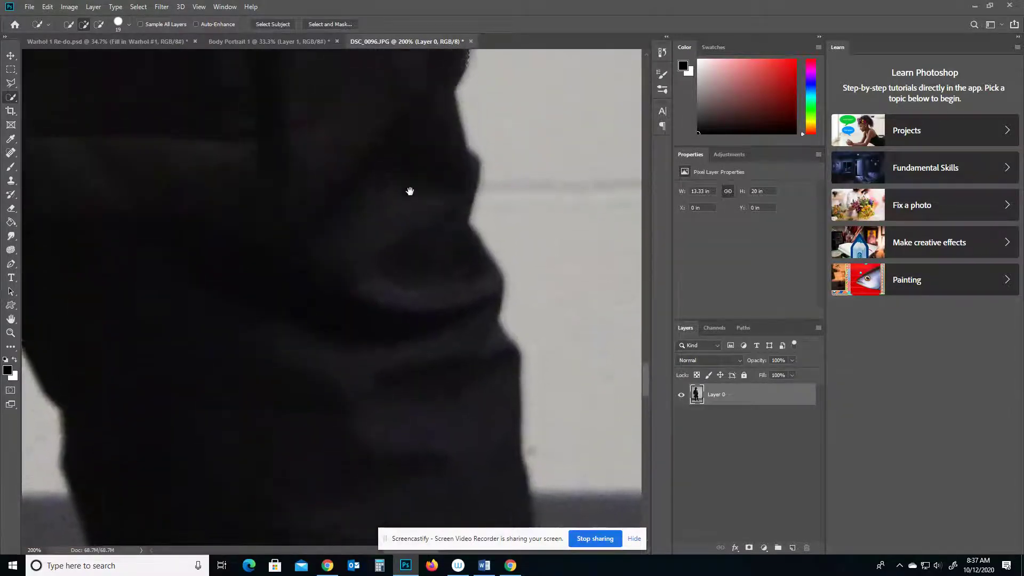
{"action": "left_click_drag", "start_coordinate": [405, 126], "coordinate": [382, 297]}
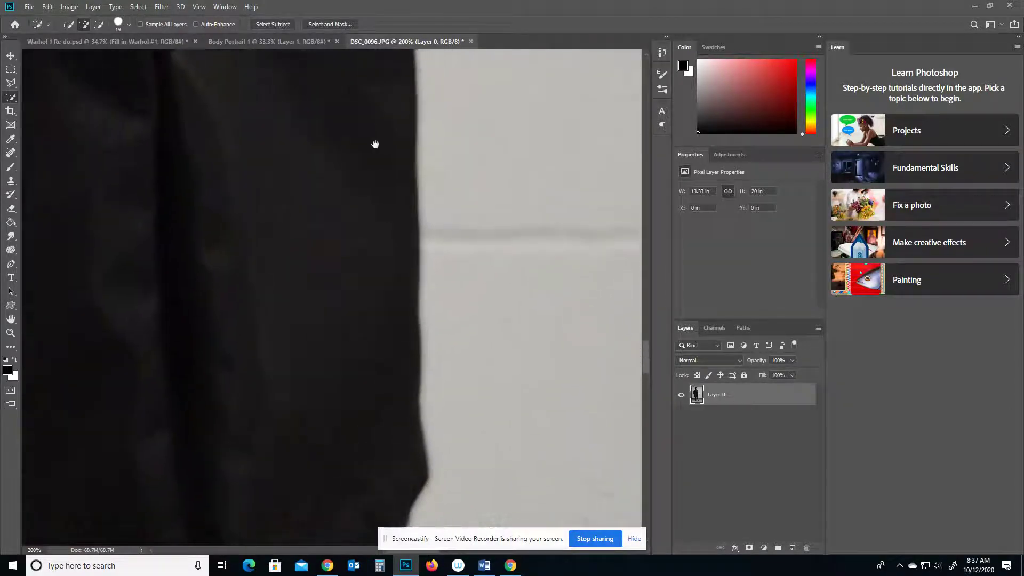
{"action": "left_click_drag", "start_coordinate": [395, 131], "coordinate": [387, 265]}
{"action": "left_click_drag", "start_coordinate": [391, 95], "coordinate": [355, 251]}
{"action": "left_click_drag", "start_coordinate": [419, 153], "coordinate": [416, 274]}
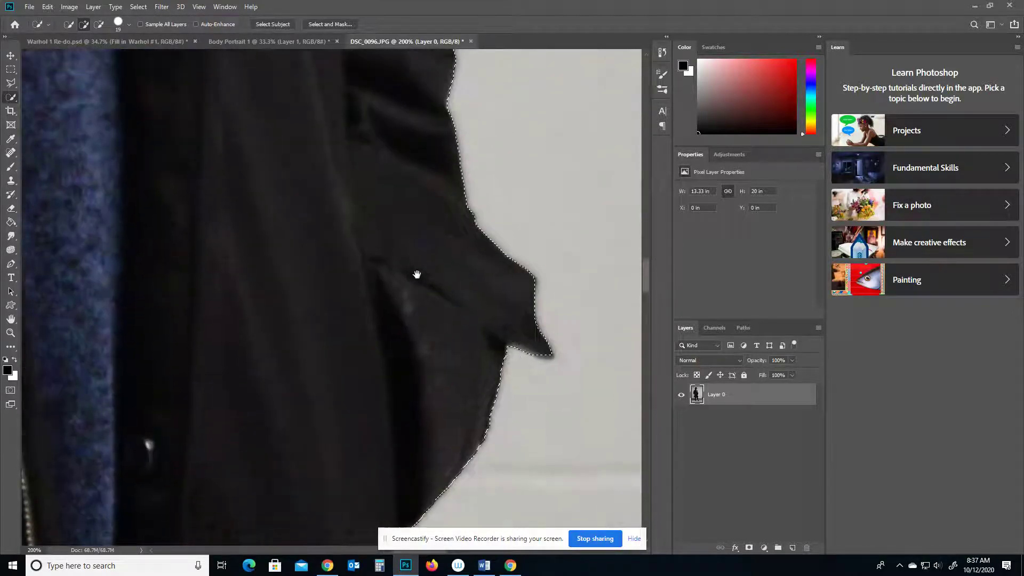
{"action": "left_click_drag", "start_coordinate": [394, 59], "coordinate": [425, 272]}
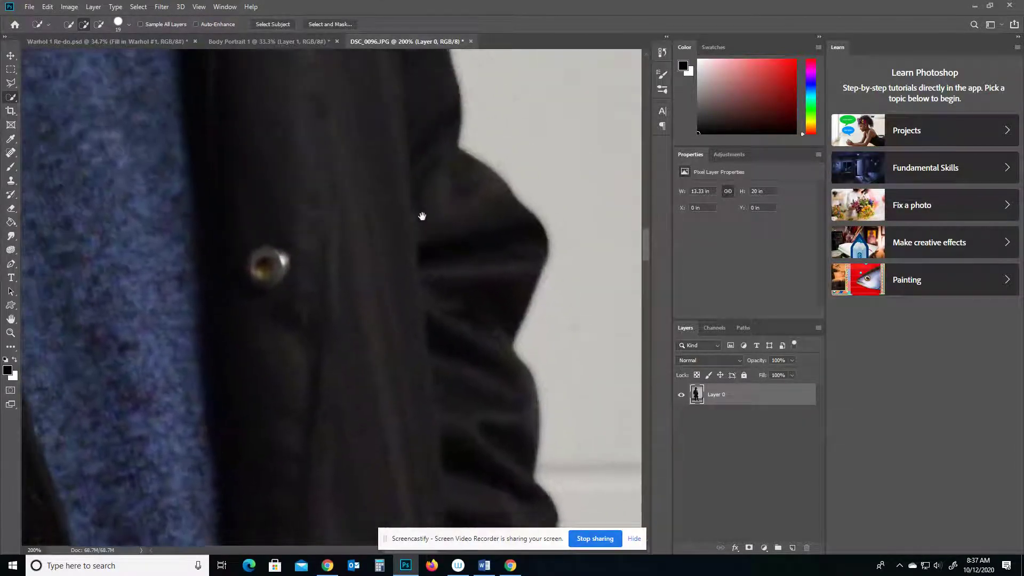
{"action": "left_click_drag", "start_coordinate": [363, 75], "coordinate": [398, 333]}
{"action": "mouse_move", "coordinate": [394, 168]}
{"action": "left_mouse_down"}
{"action": "mouse_move", "coordinate": [395, 208]}
{"action": "mouse_move", "coordinate": [347, 151]}
{"action": "mouse_move", "coordinate": [358, 184]}
{"action": "mouse_move", "coordinate": [424, 195]}
{"action": "mouse_move", "coordinate": [443, 276]}
{"action": "left_mouse_up"}
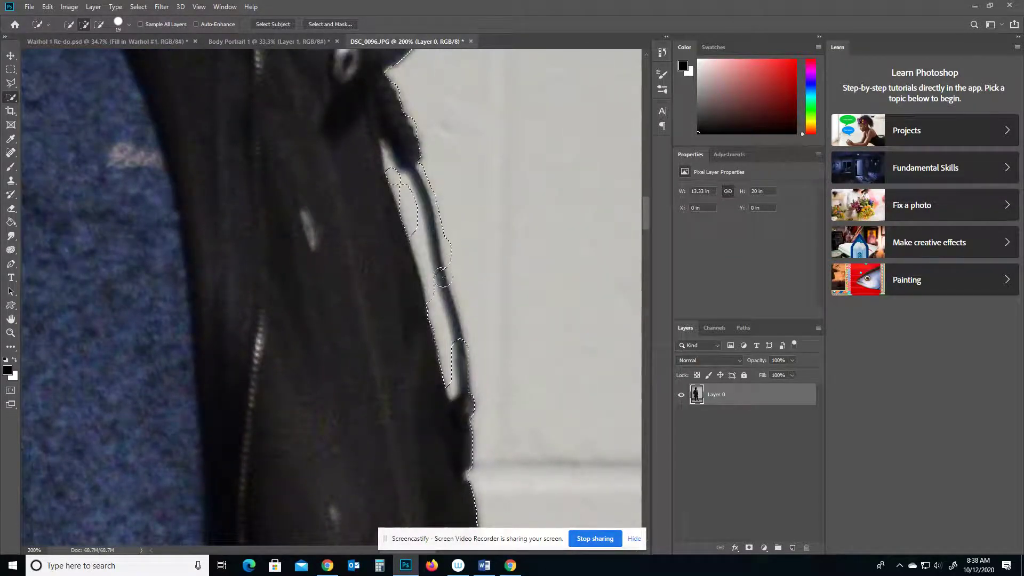
{"action": "left_click_drag", "start_coordinate": [458, 390], "coordinate": [417, 212]}
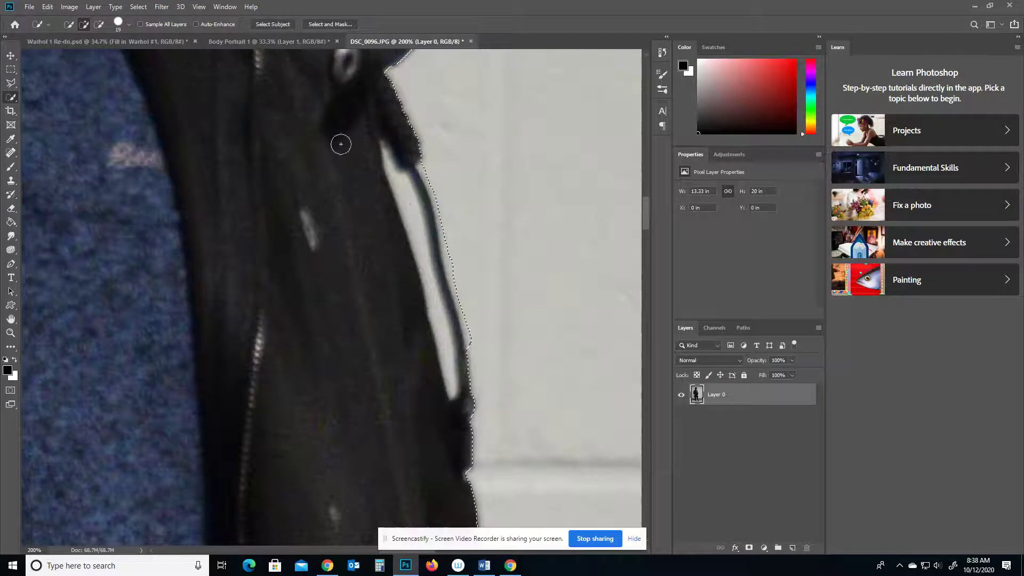
Add the missed curls along the side of the hair beside the forehead and eyes to the quick selection.
{"action": "left_click_drag", "start_coordinate": [331, 133], "coordinate": [354, 347]}
{"action": "left_click_drag", "start_coordinate": [290, 187], "coordinate": [440, 319]}
{"action": "left_click_drag", "start_coordinate": [206, 123], "coordinate": [426, 269]}
{"action": "left_click_drag", "start_coordinate": [329, 94], "coordinate": [290, 226]}
{"action": "left_click_drag", "start_coordinate": [327, 91], "coordinate": [309, 293]}
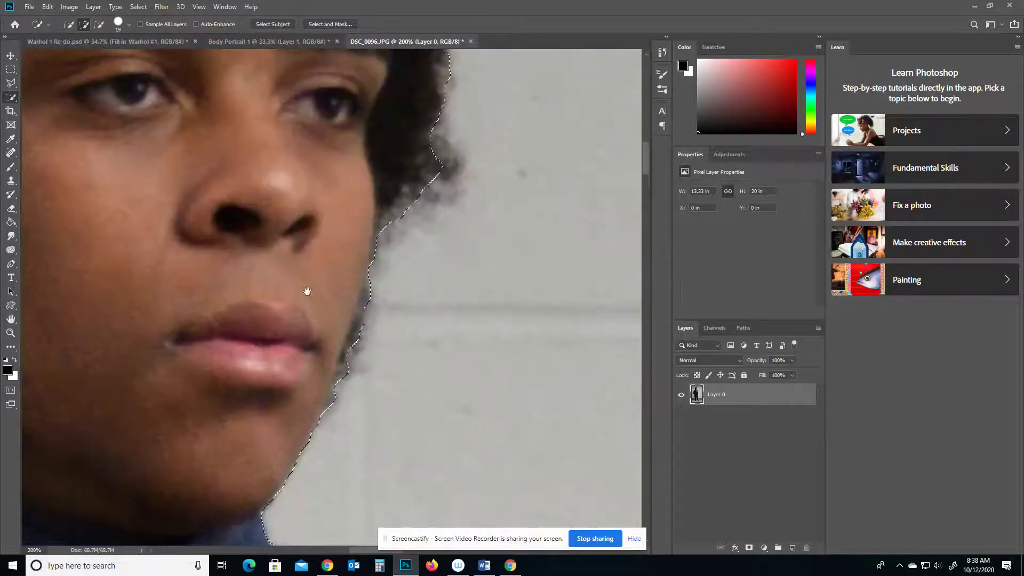
{"action": "left_click_drag", "start_coordinate": [373, 144], "coordinate": [377, 304]}
{"action": "left_click_drag", "start_coordinate": [376, 66], "coordinate": [379, 183]}
{"action": "mouse_move", "coordinate": [397, 243]}
{"action": "left_mouse_down"}
{"action": "mouse_move", "coordinate": [392, 219]}
{"action": "mouse_move", "coordinate": [464, 304]}
{"action": "left_mouse_up"}
{"action": "left_click", "coordinate": [488, 405]}
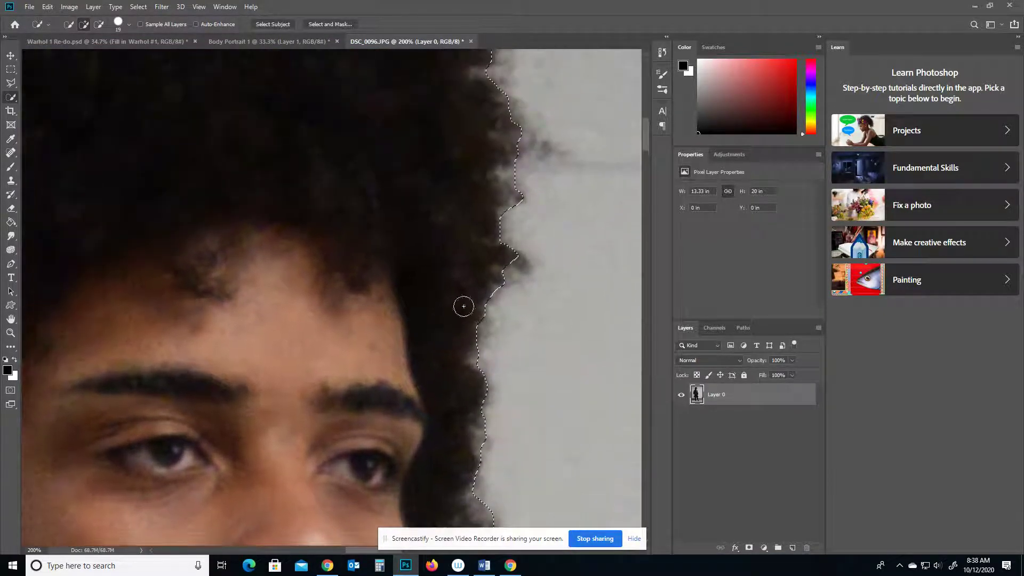
{"action": "left_click", "coordinate": [513, 266]}
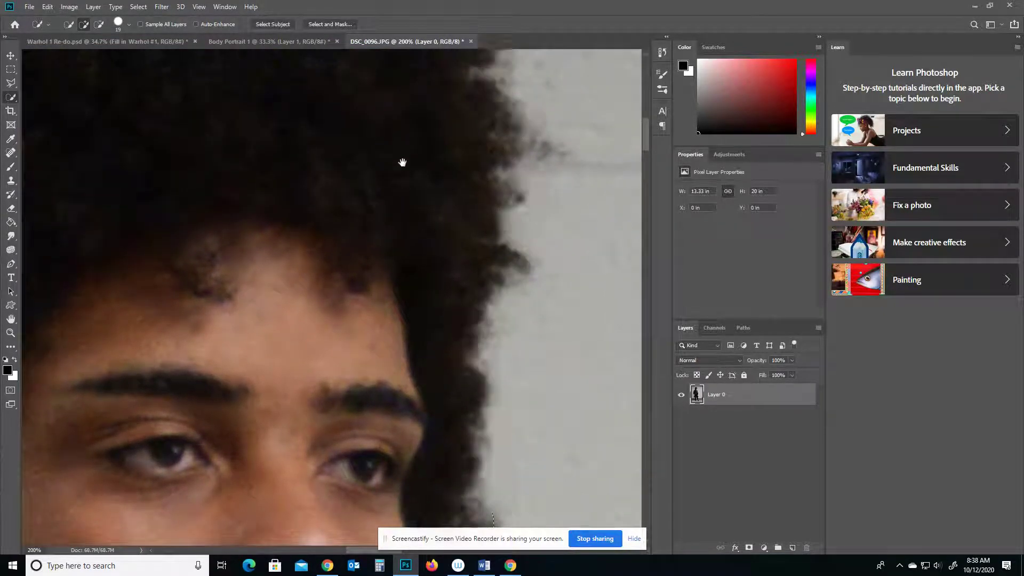
Add the missed curls along the upper side and crown of the hair to the quick selection.
{"action": "left_click_drag", "start_coordinate": [402, 160], "coordinate": [423, 304]}
{"action": "left_click", "coordinate": [511, 198]}
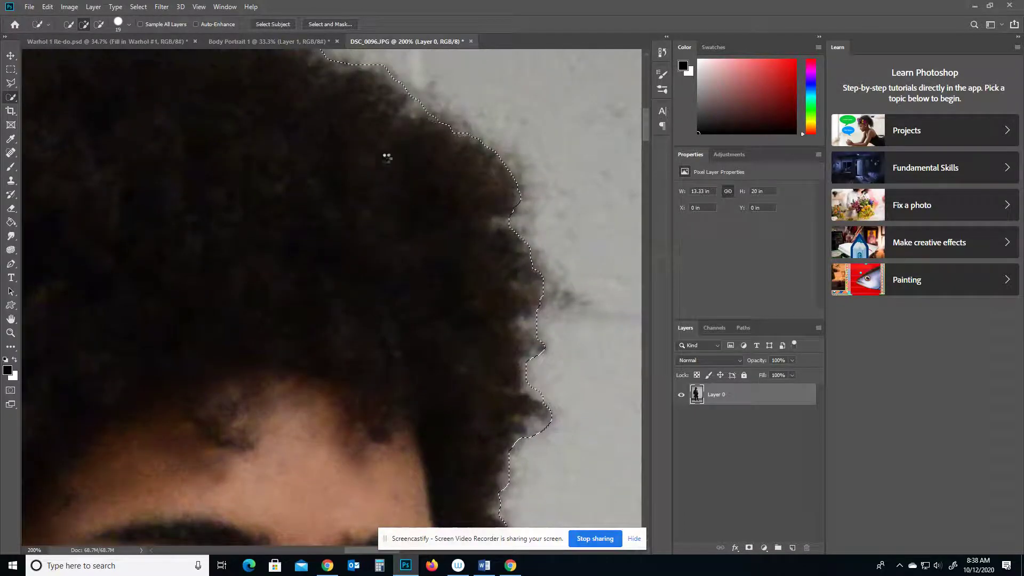
{"action": "left_click_drag", "start_coordinate": [386, 155], "coordinate": [453, 288]}
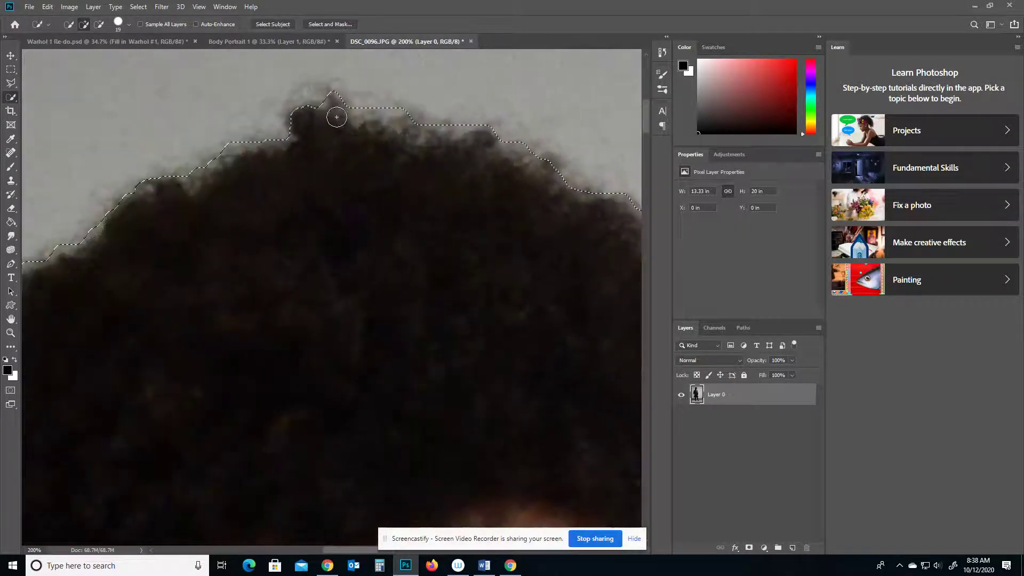
{"action": "left_click", "coordinate": [336, 117]}
Inspect the selection outline along the hood, shoulder and sleeve, and fit the whole photo in view.
{"action": "mouse_move", "coordinate": [313, 195]}
{"action": "left_mouse_down"}
{"action": "mouse_move", "coordinate": [435, 173]}
{"action": "mouse_move", "coordinate": [556, 109]}
{"action": "left_mouse_up"}
{"action": "left_click_drag", "start_coordinate": [314, 274], "coordinate": [267, 302]}
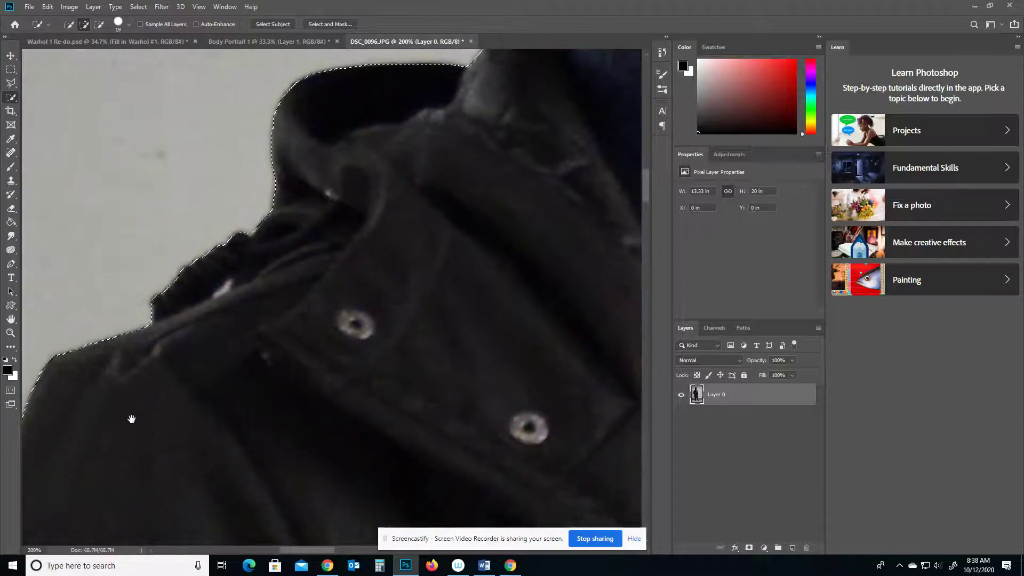
{"action": "left_click_drag", "start_coordinate": [131, 419], "coordinate": [310, 189]}
{"action": "left_click_drag", "start_coordinate": [142, 462], "coordinate": [213, 286]}
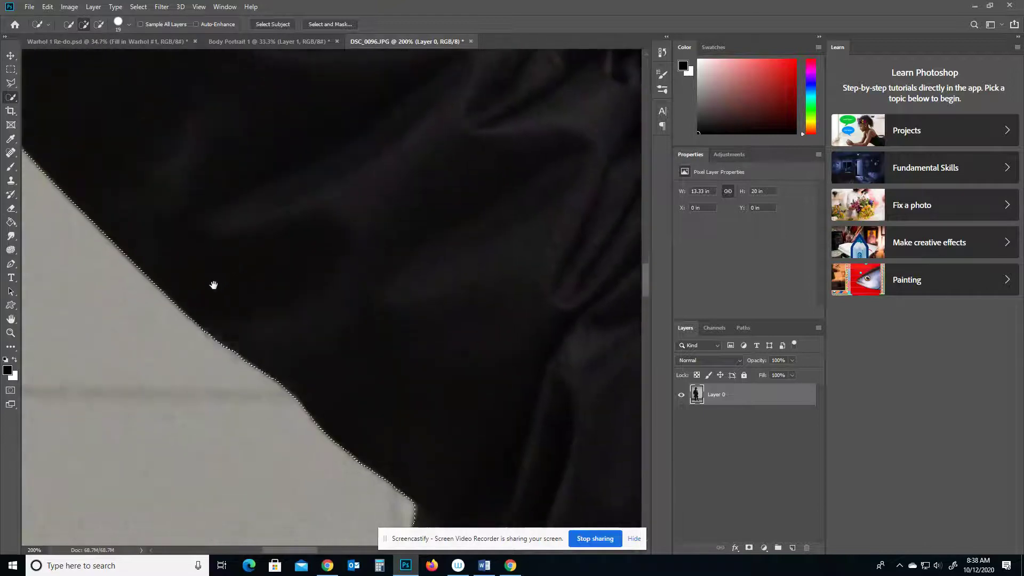
{"action": "double_click", "coordinate": [11, 320]}
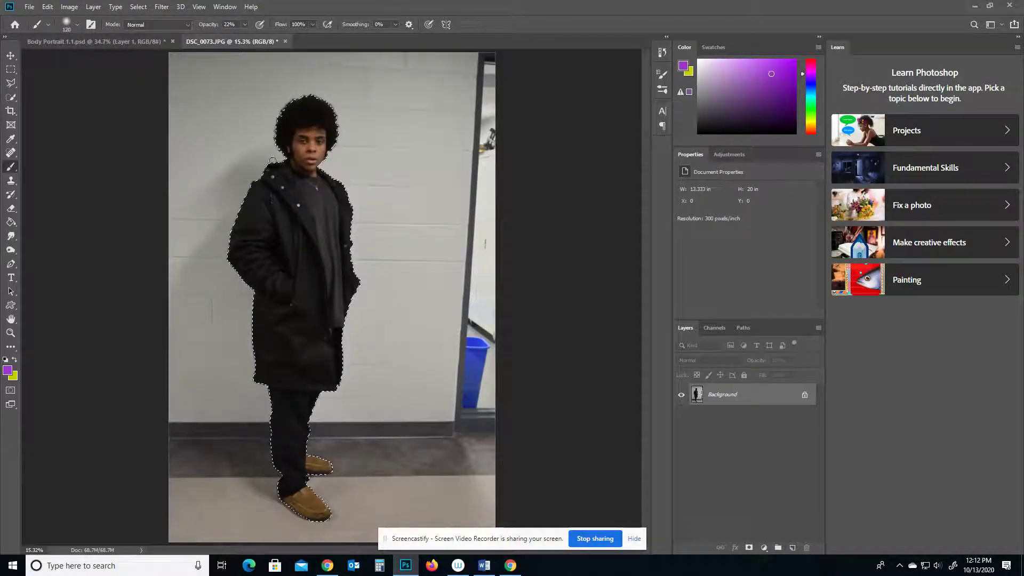
Move the selected person from DSC_0073.JPG into Body Portrait 1.1.psd, over the lunch room background, with the Move tool.
{"action": "left_click", "coordinate": [136, 41]}
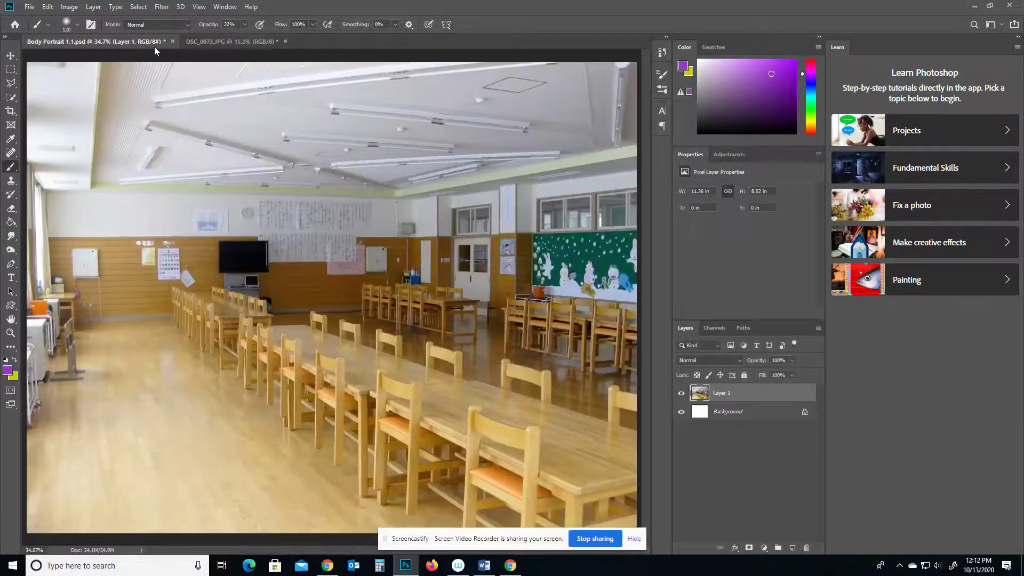
{"action": "left_click", "coordinate": [229, 41]}
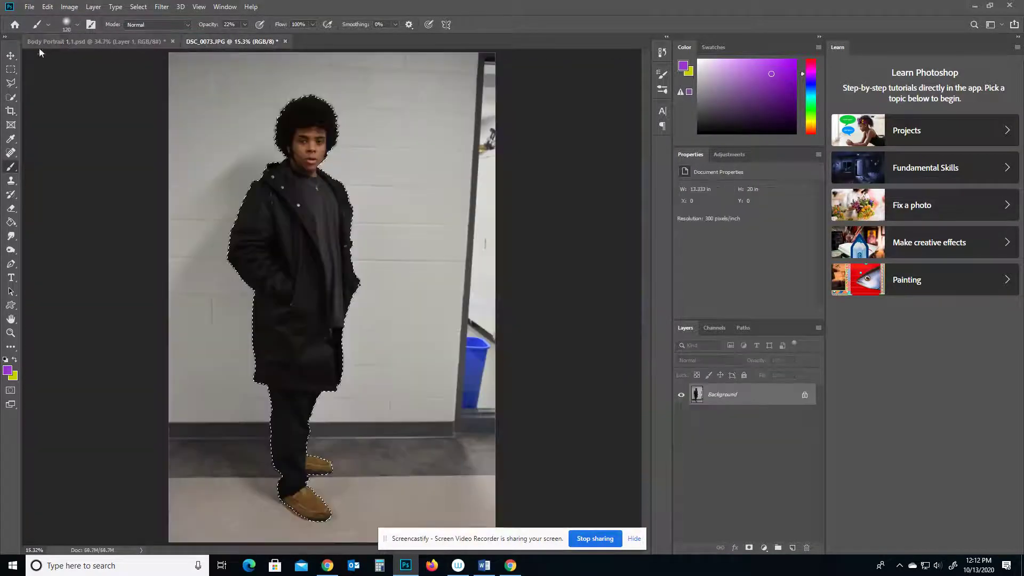
{"action": "left_click", "coordinate": [9, 57]}
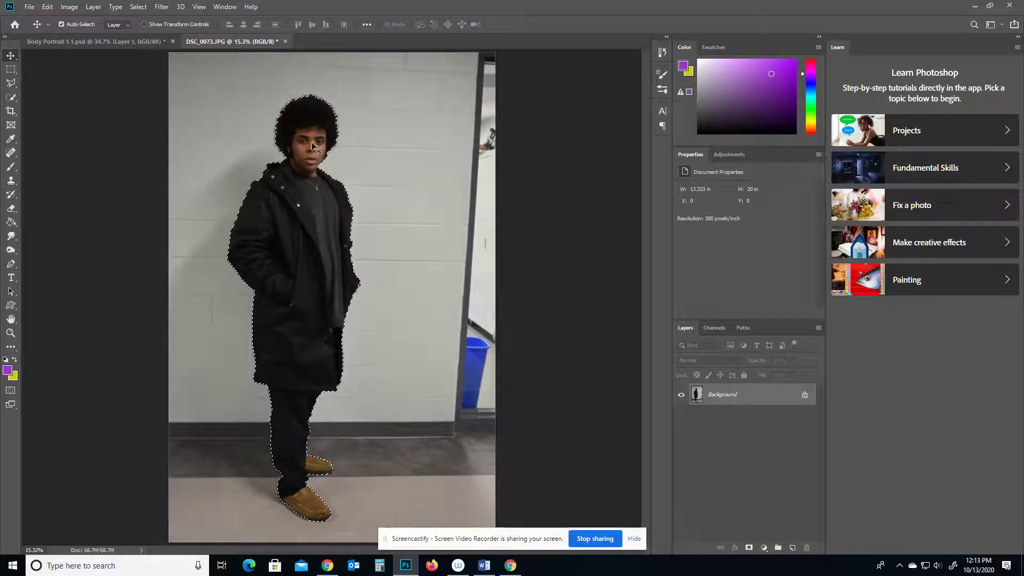
{"action": "left_click_drag", "start_coordinate": [311, 155], "coordinate": [251, 216]}
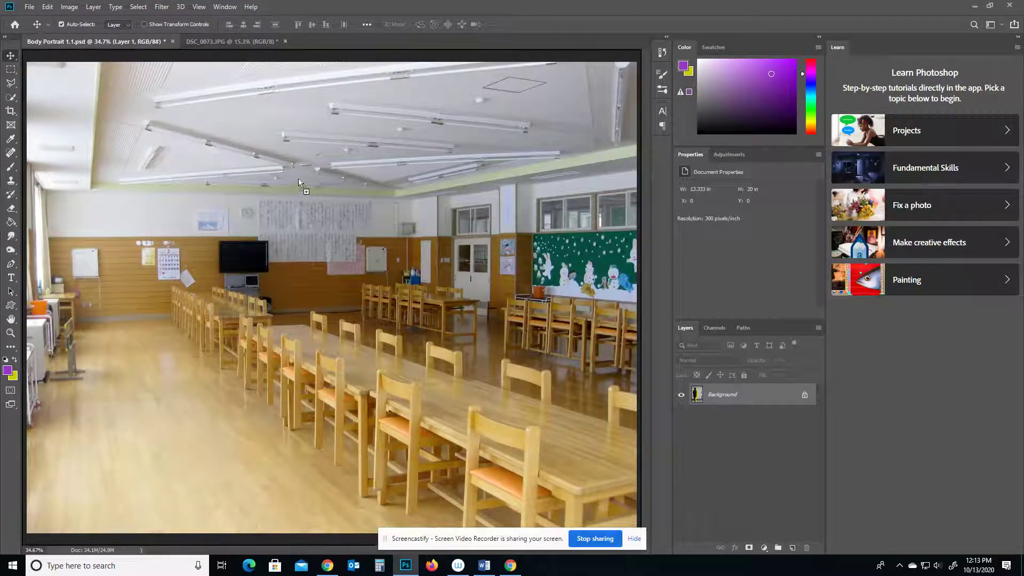
{"action": "left_click_drag", "start_coordinate": [299, 182], "coordinate": [282, 228]}
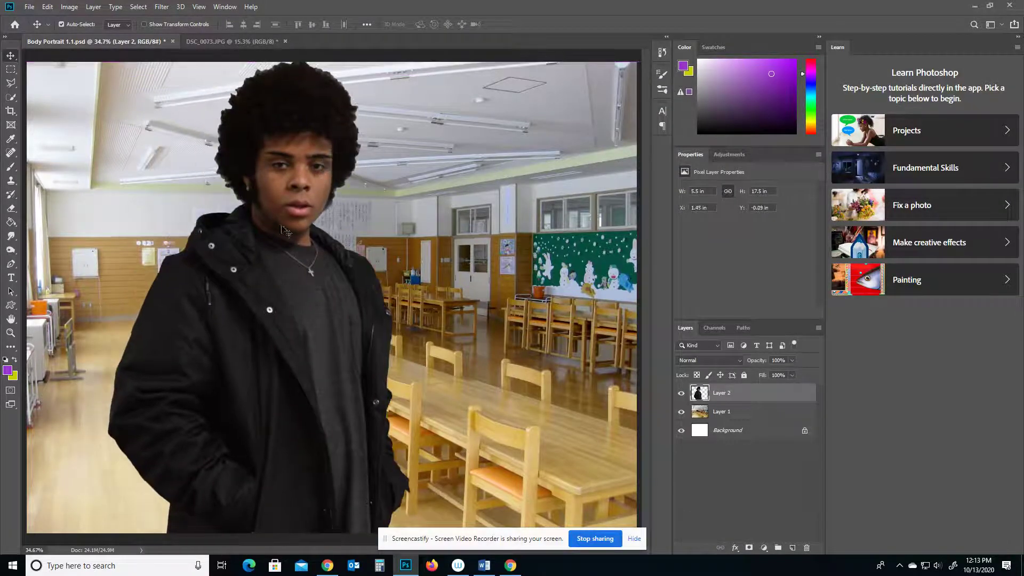
Shift the person's layer up until the shoes are over the lunch room floor, and bring it back down.
{"action": "left_click_drag", "start_coordinate": [299, 378], "coordinate": [296, 185]}
{"action": "left_click_drag", "start_coordinate": [296, 387], "coordinate": [293, 224]}
{"action": "left_click_drag", "start_coordinate": [293, 316], "coordinate": [291, 189]}
{"action": "left_click_drag", "start_coordinate": [235, 363], "coordinate": [238, 335]}
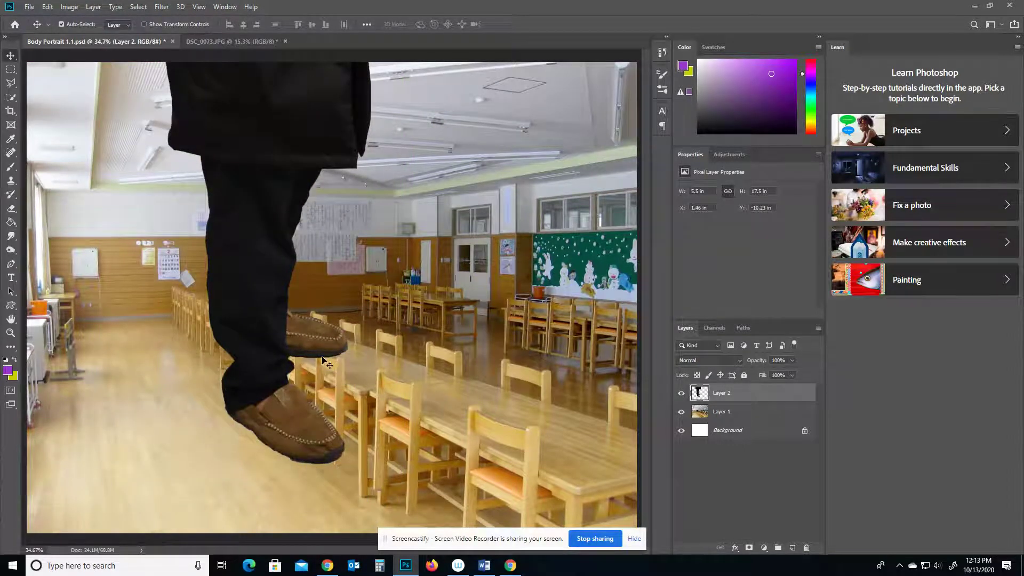
{"action": "mouse_move", "coordinate": [339, 141]}
{"action": "left_mouse_down"}
{"action": "mouse_move", "coordinate": [188, 125]}
{"action": "mouse_move", "coordinate": [171, 215]}
{"action": "mouse_move", "coordinate": [184, 291]}
{"action": "mouse_move", "coordinate": [224, 312]}
{"action": "mouse_move", "coordinate": [251, 432]}
{"action": "left_mouse_up"}
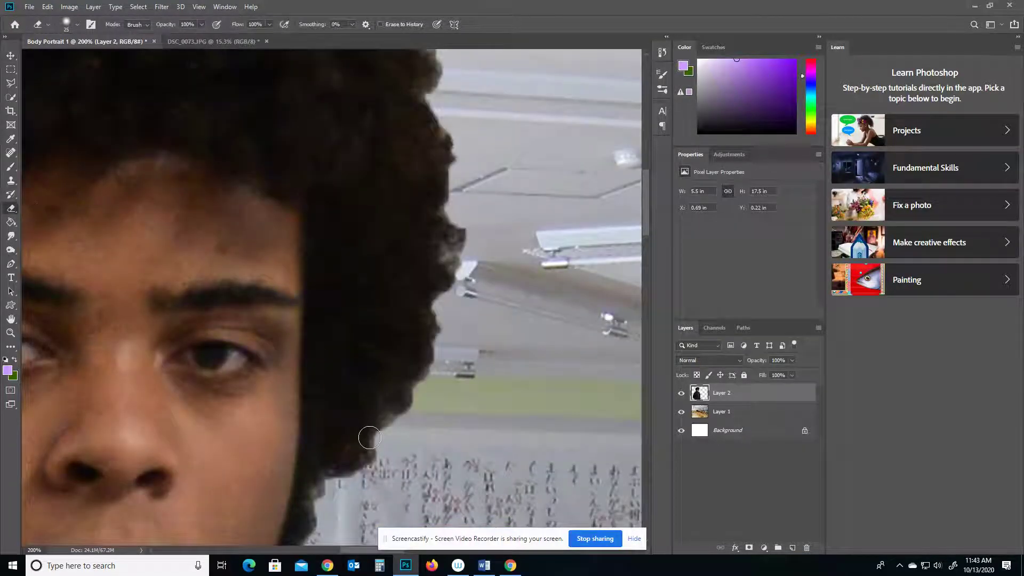
Clean up the lower edge of the hair on Layer 2 with a 25 px eraser.
{"action": "left_click_drag", "start_coordinate": [392, 426], "coordinate": [366, 487]}
{"action": "scroll", "coordinate": [355, 491], "scroll_direction": "down", "scroll_amount": 4}
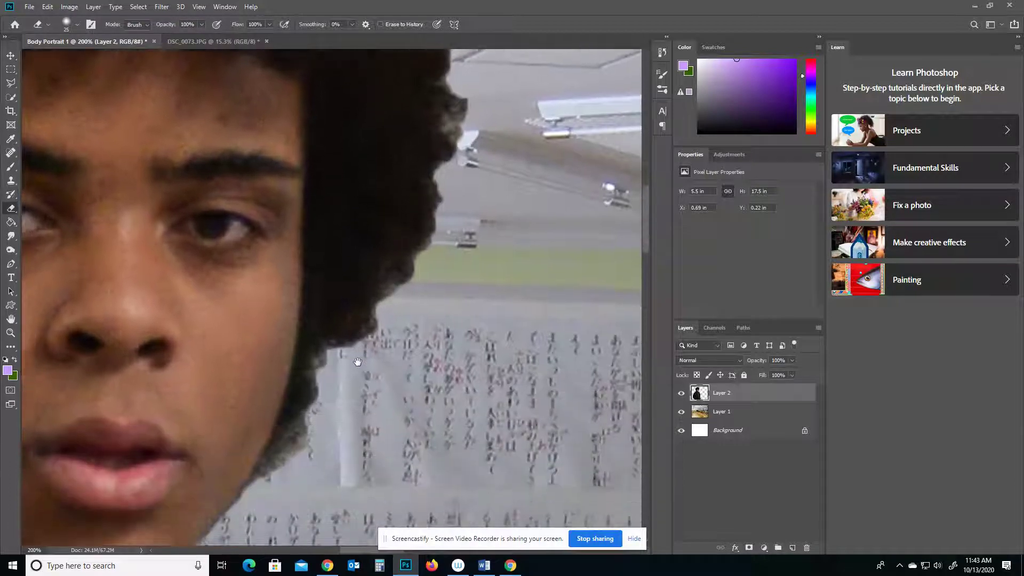
{"action": "scroll", "coordinate": [327, 323], "scroll_direction": "down", "scroll_amount": 2}
{"action": "left_click_drag", "start_coordinate": [388, 295], "coordinate": [367, 315]}
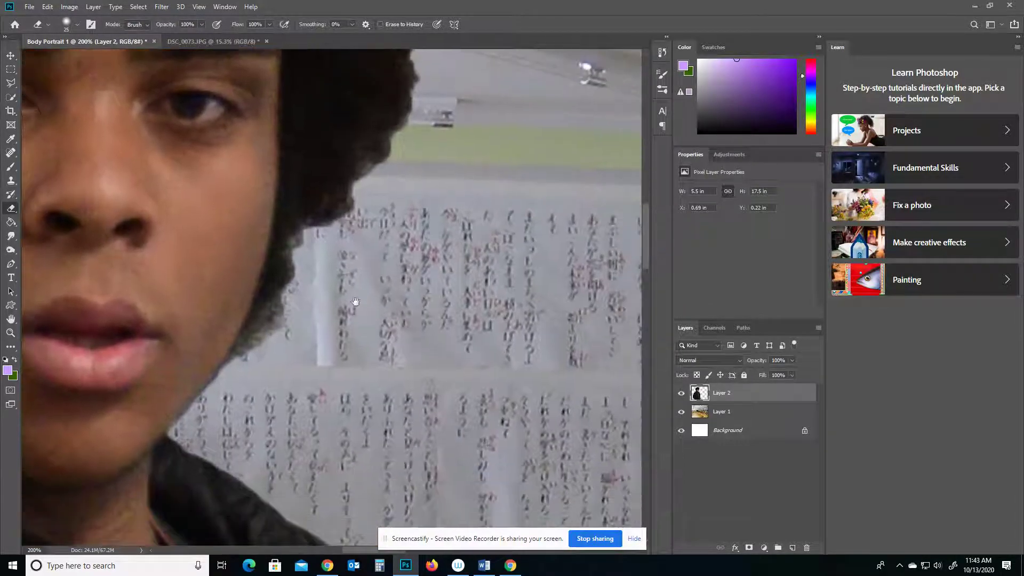
Set the eraser to 45 px and 100% hardness, and erase a test spot in the hair.
{"action": "left_click", "coordinate": [77, 27]}
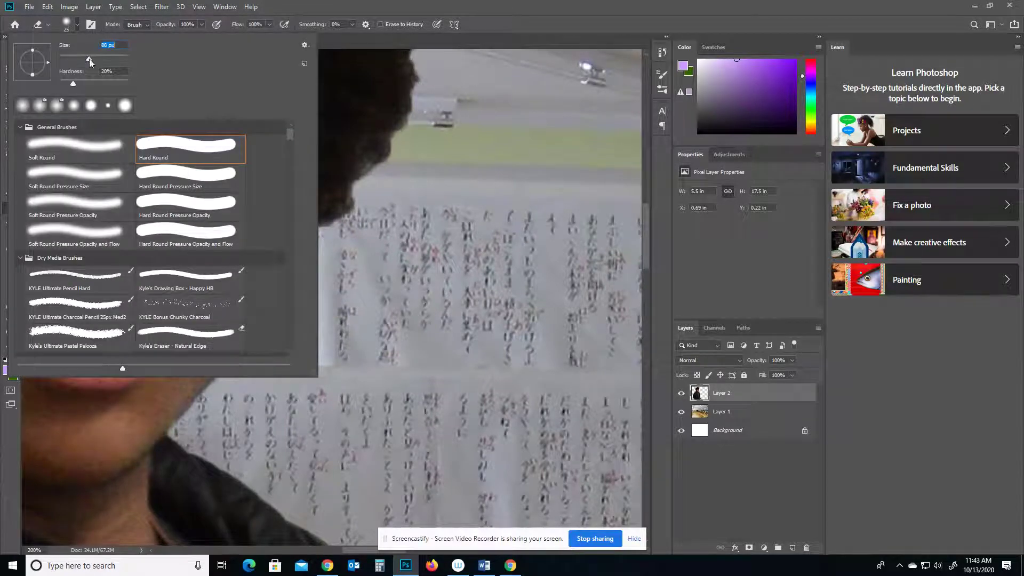
{"action": "left_click_drag", "start_coordinate": [89, 58], "coordinate": [90, 59]}
{"action": "left_click_drag", "start_coordinate": [72, 84], "coordinate": [129, 85]}
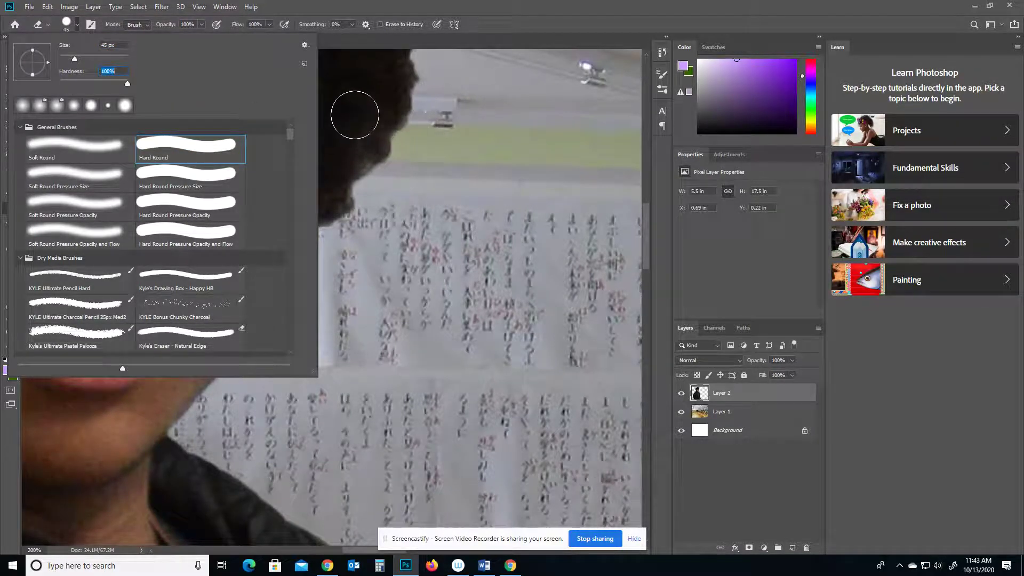
{"action": "left_click", "coordinate": [356, 96]}
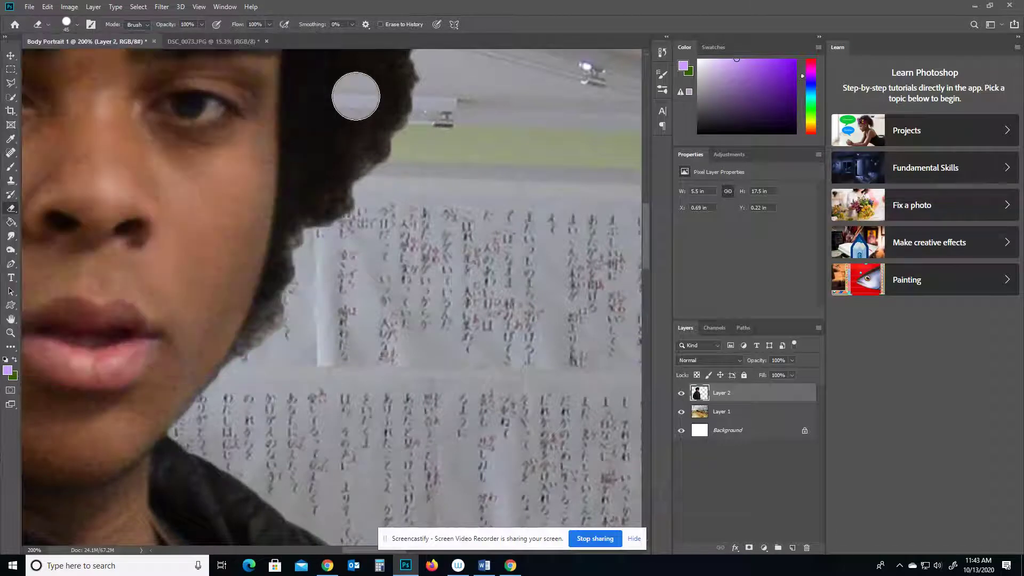
Test the eraser inside the hair at 100% and 14% hardness, and undo the test spots.
{"action": "left_click", "coordinate": [322, 152]}
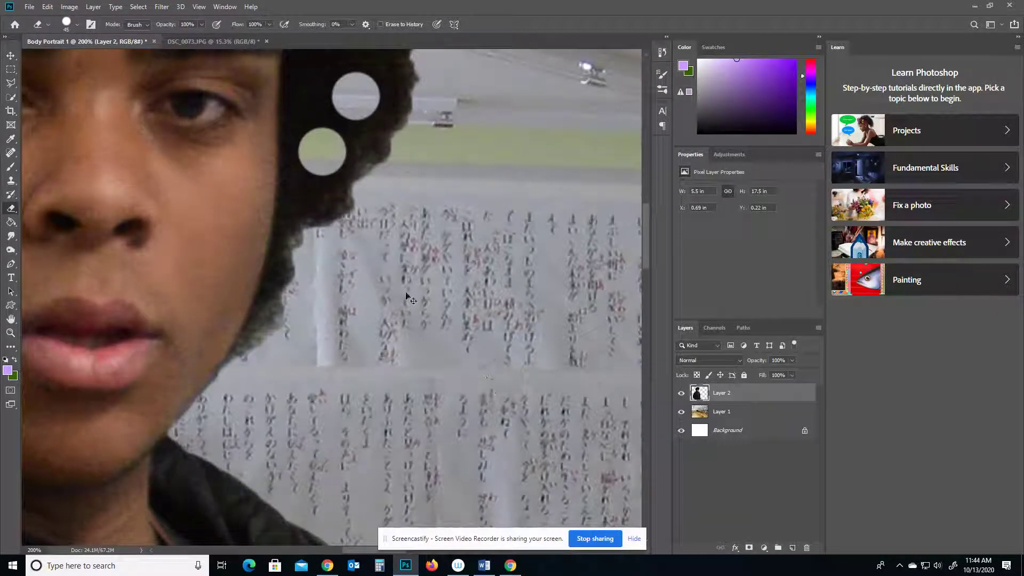
{"action": "key", "text": "ctrl+z"}
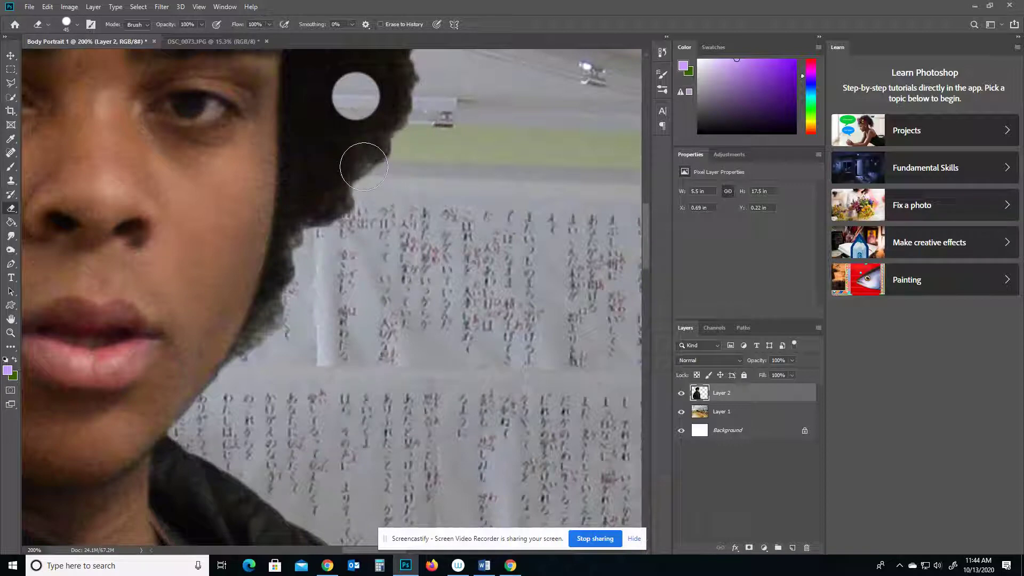
{"action": "left_click", "coordinate": [77, 25]}
{"action": "left_click", "coordinate": [69, 81]}
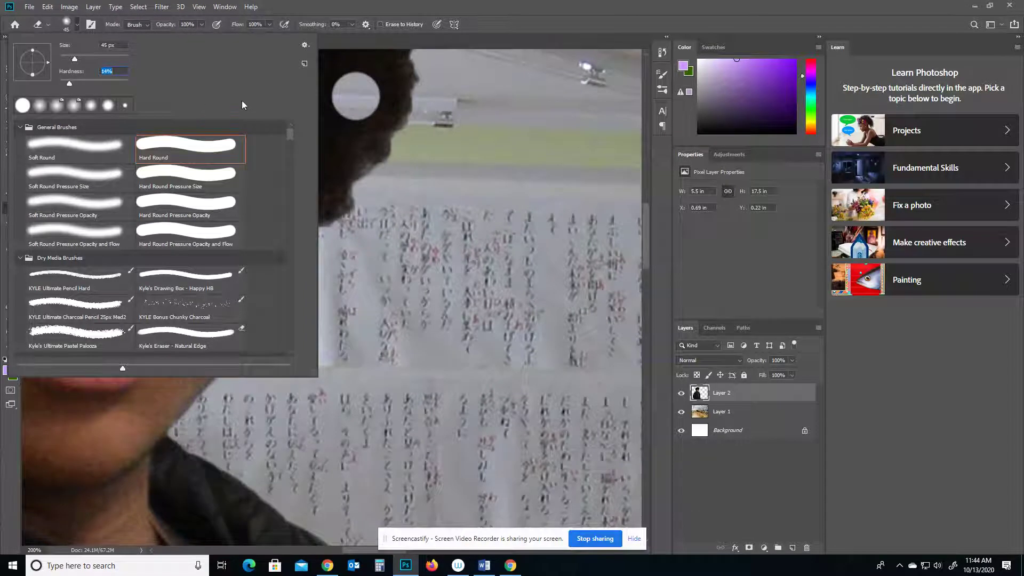
{"action": "left_click", "coordinate": [343, 146]}
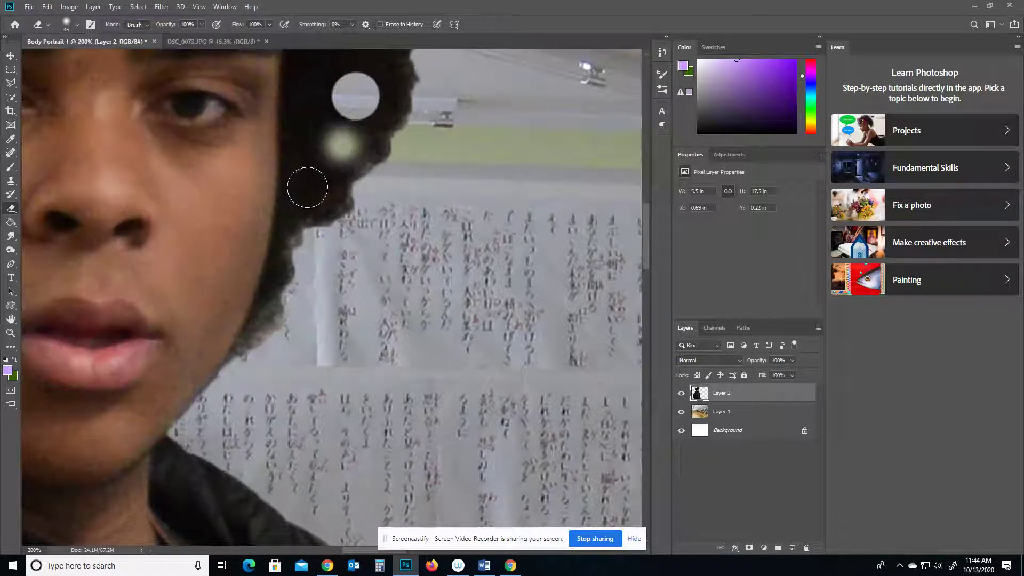
{"action": "left_click", "coordinate": [305, 181]}
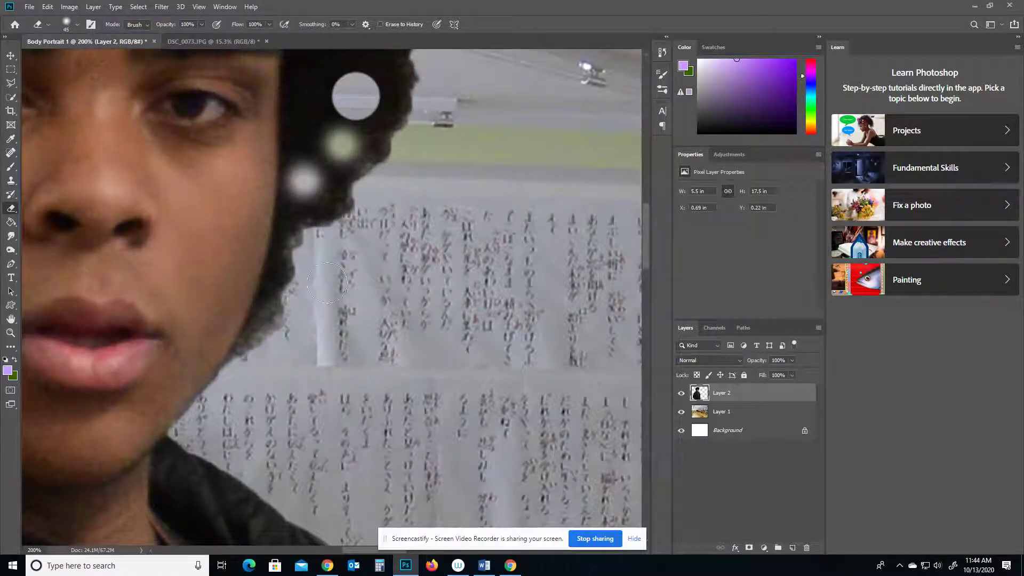
{"action": "key", "text": "ctrl+z"}
{"action": "key", "text": "ctrl+z"}
{"action": "key", "text": "ctrl+z"}
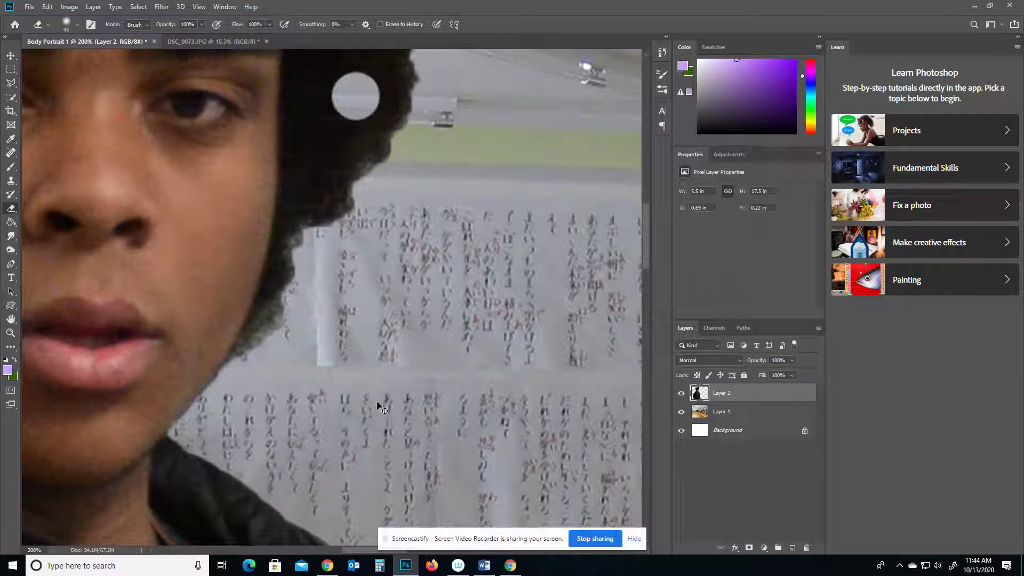
Set the eraser hardness to 42% and clean up the right edge and top of the hair on Layer 2.
{"action": "left_click", "coordinate": [77, 23]}
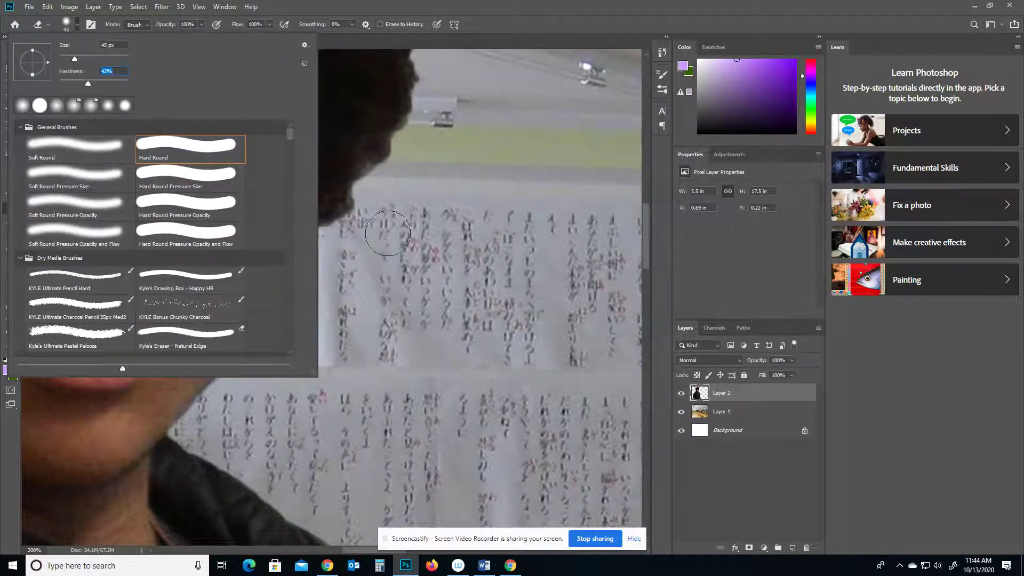
{"action": "left_click", "coordinate": [373, 220]}
{"action": "mouse_move", "coordinate": [355, 233]}
{"action": "left_mouse_down"}
{"action": "mouse_move", "coordinate": [324, 253]}
{"action": "mouse_move", "coordinate": [304, 317]}
{"action": "mouse_move", "coordinate": [269, 362]}
{"action": "mouse_move", "coordinate": [190, 432]}
{"action": "mouse_move", "coordinate": [244, 387]}
{"action": "mouse_move", "coordinate": [261, 388]}
{"action": "mouse_move", "coordinate": [240, 386]}
{"action": "mouse_move", "coordinate": [197, 428]}
{"action": "mouse_move", "coordinate": [251, 371]}
{"action": "mouse_move", "coordinate": [222, 403]}
{"action": "left_mouse_up"}
{"action": "key", "text": "ctrl+z"}
{"action": "key", "text": "space"}
{"action": "mouse_move", "coordinate": [396, 228]}
{"action": "left_mouse_down"}
{"action": "mouse_move", "coordinate": [429, 538]}
{"action": "mouse_move", "coordinate": [391, 431]}
{"action": "mouse_move", "coordinate": [368, 479]}
{"action": "left_mouse_up"}
{"action": "left_click_drag", "start_coordinate": [284, 274], "coordinate": [380, 390]}
{"action": "left_click_drag", "start_coordinate": [205, 160], "coordinate": [162, 165]}
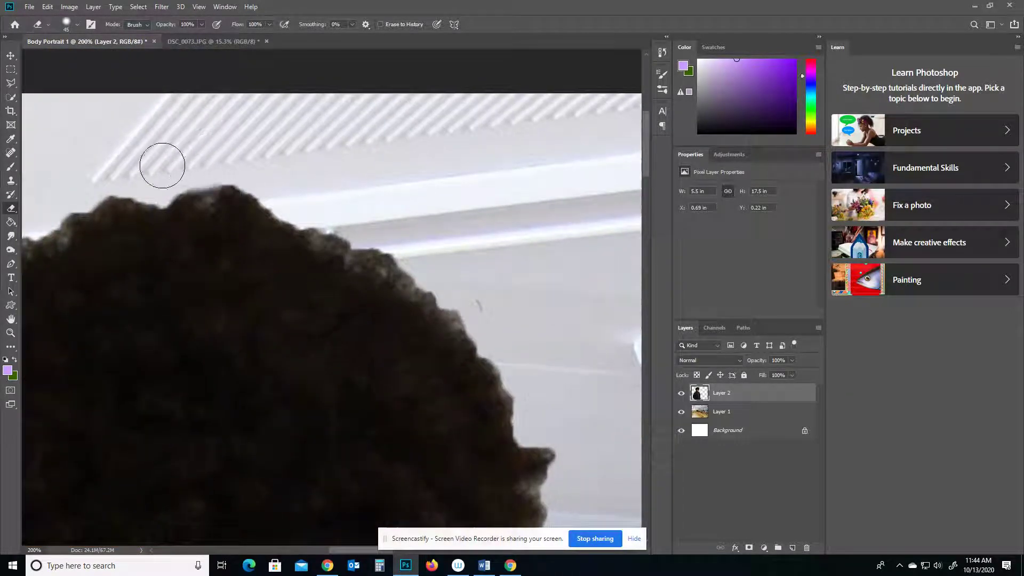
Erase the fringe along the upper-left edge of the hair and trim the tuft that sticks out there.
{"action": "key", "text": "space"}
{"action": "mouse_move", "coordinate": [311, 236]}
{"action": "left_mouse_down"}
{"action": "mouse_move", "coordinate": [370, 213]}
{"action": "mouse_move", "coordinate": [695, 180]}
{"action": "left_mouse_up"}
{"action": "left_click_drag", "start_coordinate": [403, 258], "coordinate": [427, 245]}
{"action": "left_click_drag", "start_coordinate": [240, 288], "coordinate": [265, 256]}
{"action": "left_click_drag", "start_coordinate": [299, 207], "coordinate": [407, 149]}
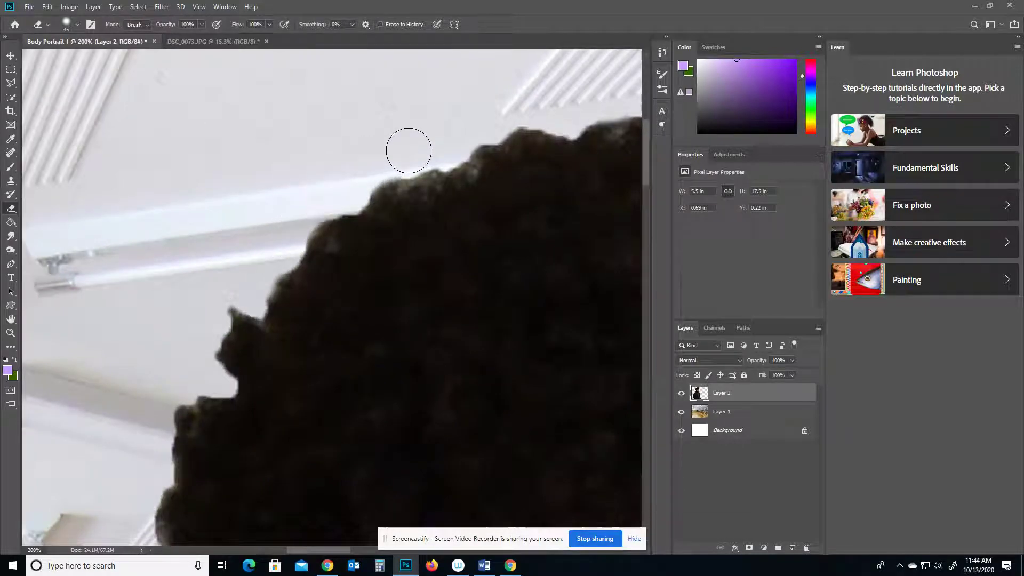
{"action": "left_click_drag", "start_coordinate": [225, 302], "coordinate": [187, 352]}
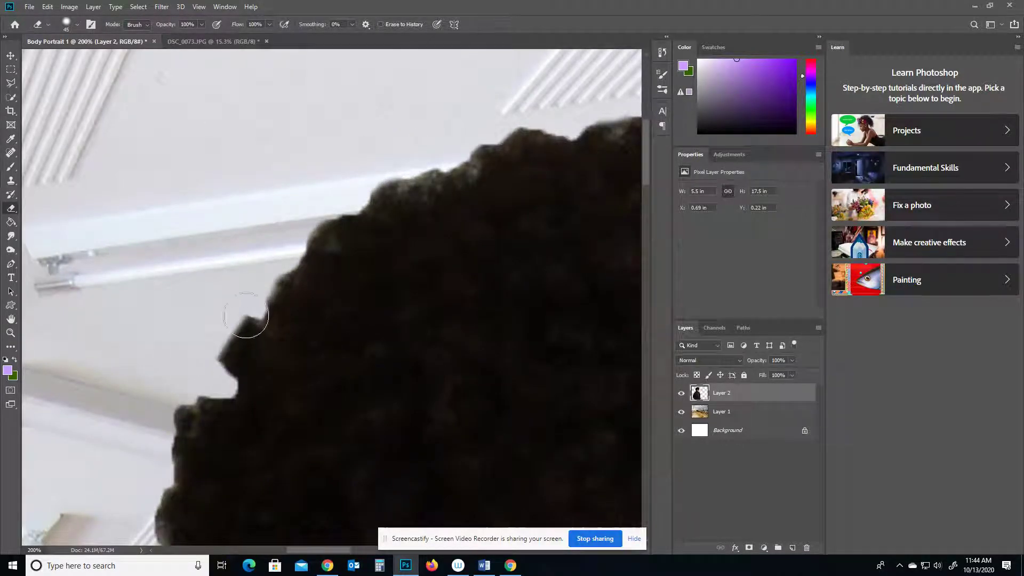
{"action": "left_click_drag", "start_coordinate": [238, 306], "coordinate": [229, 304]}
Smooth the lower-left edge of the hair beside the ear, down to the jacket hood, with the eraser.
{"action": "key", "text": "space"}
{"action": "mouse_move", "coordinate": [289, 445]}
{"action": "left_mouse_down"}
{"action": "mouse_move", "coordinate": [217, 277]}
{"action": "mouse_move", "coordinate": [185, 144]}
{"action": "left_mouse_up"}
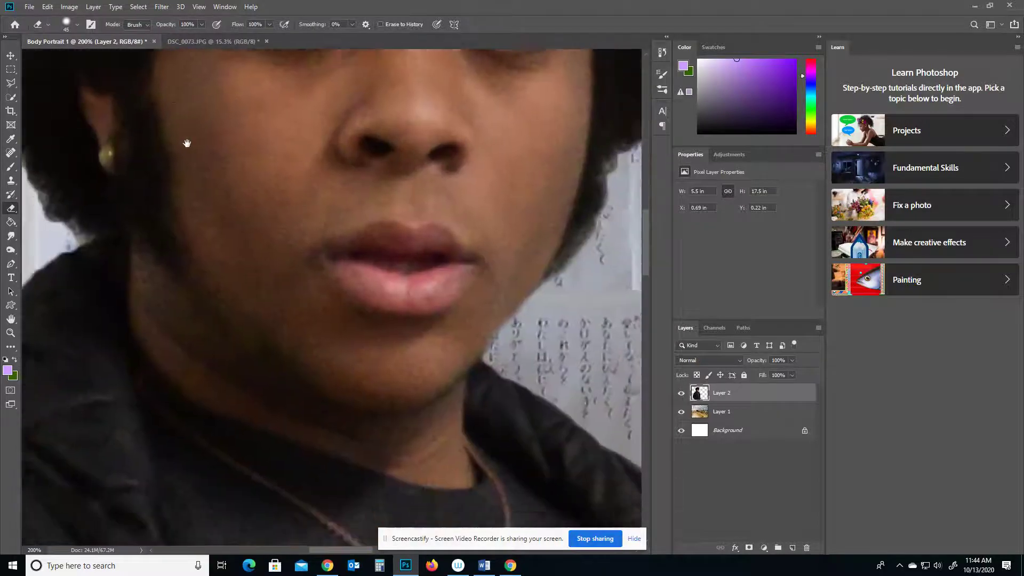
{"action": "left_click_drag", "start_coordinate": [254, 429], "coordinate": [468, 296]}
{"action": "mouse_move", "coordinate": [293, 342]}
{"action": "left_mouse_down"}
{"action": "mouse_move", "coordinate": [333, 419]}
{"action": "mouse_move", "coordinate": [322, 528]}
{"action": "left_mouse_up"}
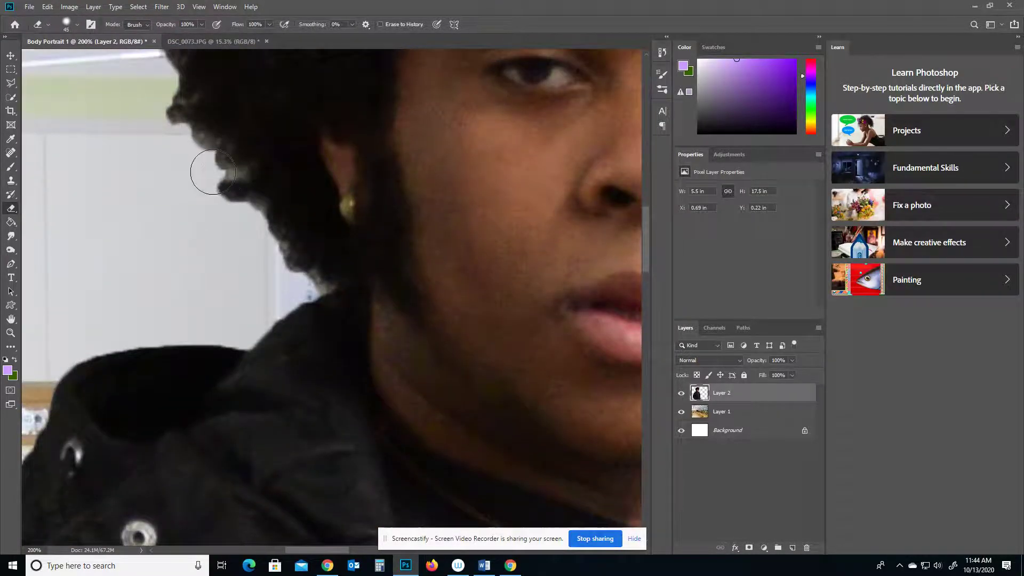
{"action": "mouse_move", "coordinate": [208, 174]}
{"action": "left_mouse_down"}
{"action": "mouse_move", "coordinate": [151, 137]}
{"action": "mouse_move", "coordinate": [124, 94]}
{"action": "mouse_move", "coordinate": [208, 200]}
{"action": "mouse_move", "coordinate": [255, 224]}
{"action": "mouse_move", "coordinate": [256, 294]}
{"action": "left_mouse_up"}
{"action": "mouse_move", "coordinate": [205, 209]}
{"action": "left_mouse_down"}
{"action": "mouse_move", "coordinate": [228, 201]}
{"action": "mouse_move", "coordinate": [178, 184]}
{"action": "left_mouse_up"}
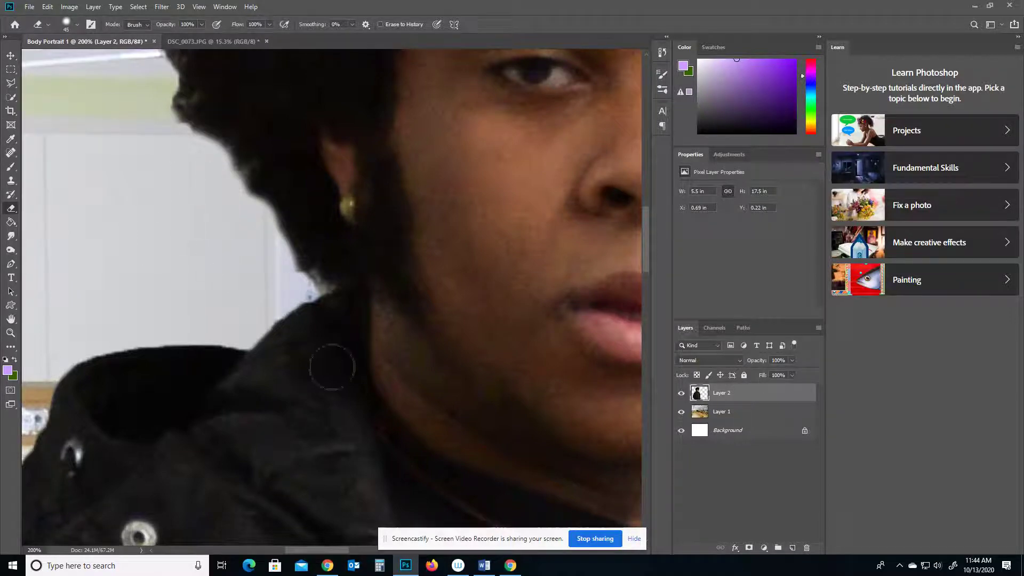
{"action": "left_click_drag", "start_coordinate": [391, 413], "coordinate": [353, 290]}
Shift the person's layer up with the Move tool until both shoes are within the canvas.
{"action": "double_click", "coordinate": [11, 319]}
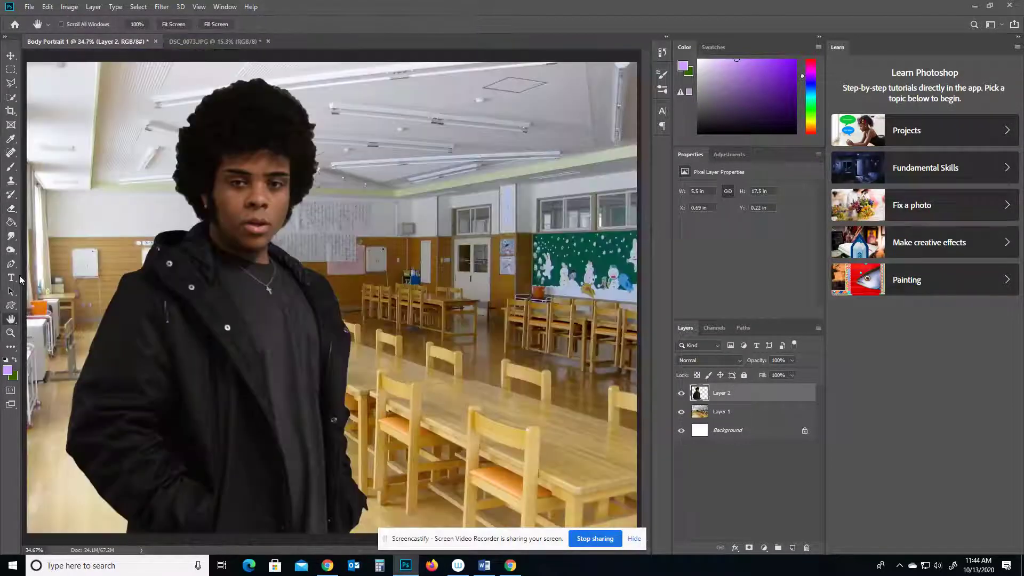
{"action": "left_click", "coordinate": [10, 55]}
{"action": "left_click_drag", "start_coordinate": [288, 481], "coordinate": [269, 221]}
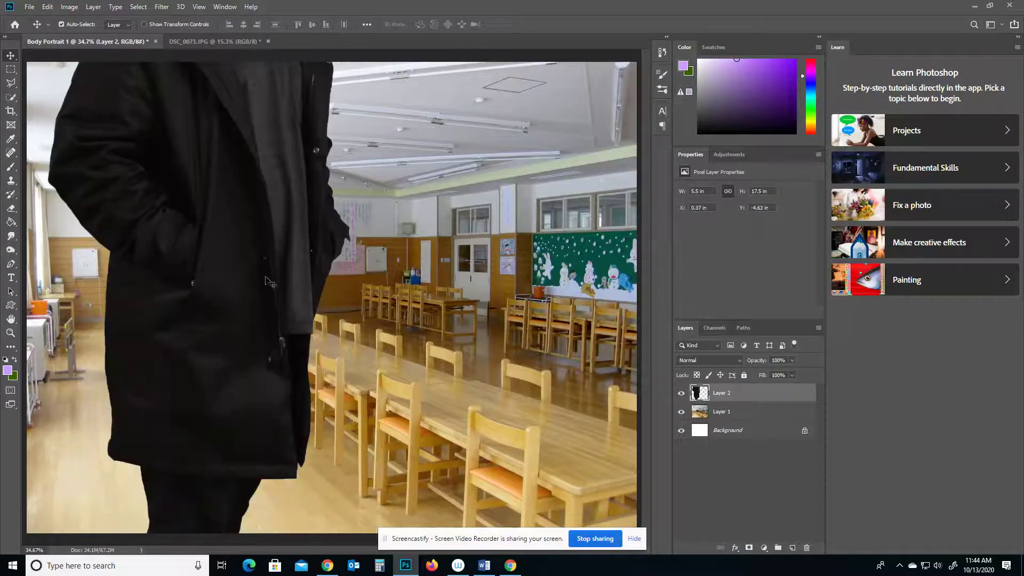
{"action": "left_click_drag", "start_coordinate": [243, 357], "coordinate": [280, 164]}
{"action": "left_click_drag", "start_coordinate": [200, 288], "coordinate": [157, 131]}
{"action": "mouse_move", "coordinate": [177, 255]}
{"action": "left_mouse_down"}
{"action": "mouse_move", "coordinate": [159, 220]}
{"action": "mouse_move", "coordinate": [158, 262]}
{"action": "left_mouse_up"}
Erase the leftover fringe along the sole and upper edge of the front shoe on Layer 2.
{"action": "left_click", "coordinate": [11, 333]}
{"action": "left_click", "coordinate": [176, 413]}
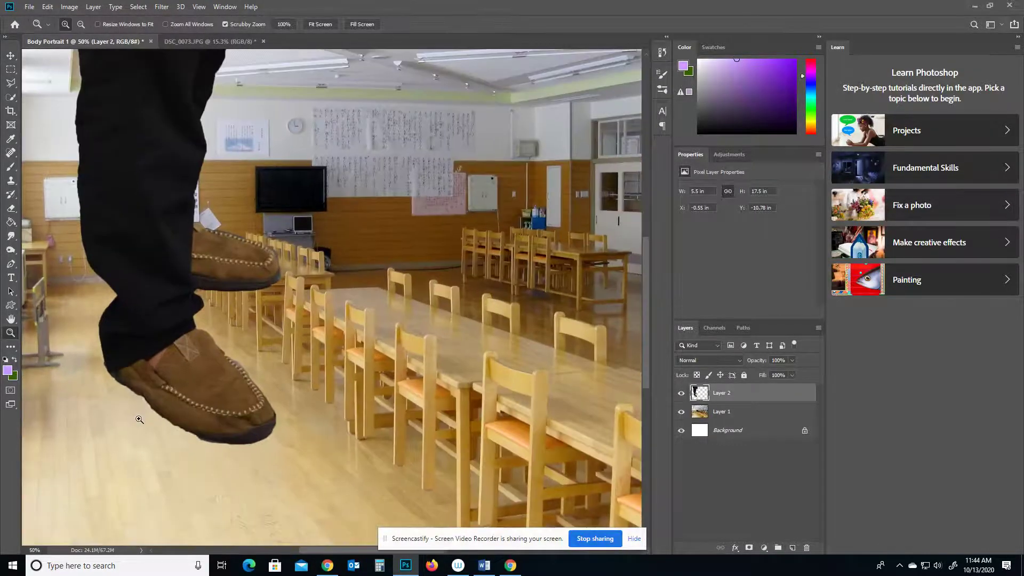
{"action": "left_click", "coordinate": [176, 413]}
{"action": "left_click", "coordinate": [177, 413]}
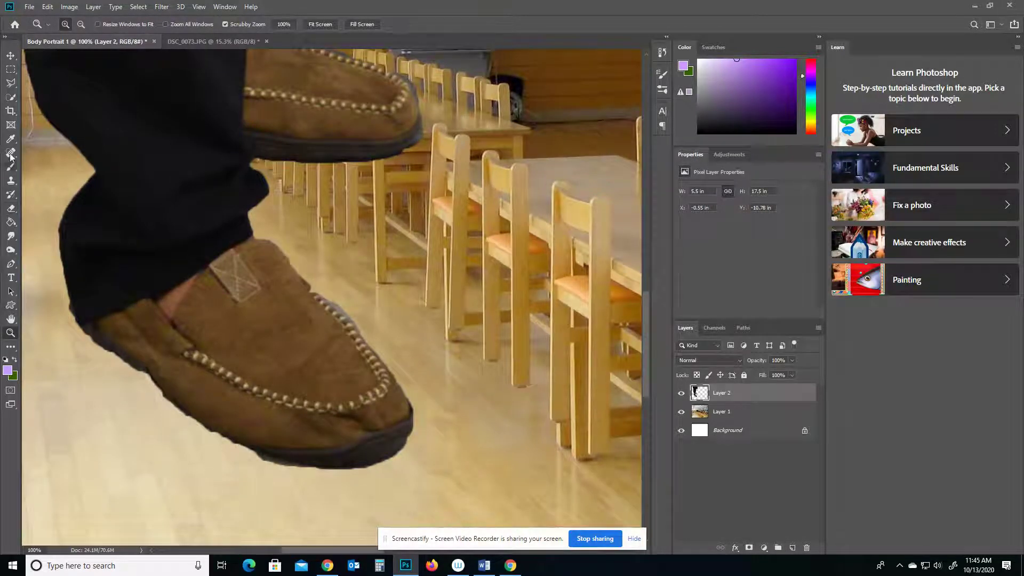
{"action": "left_click", "coordinate": [11, 208]}
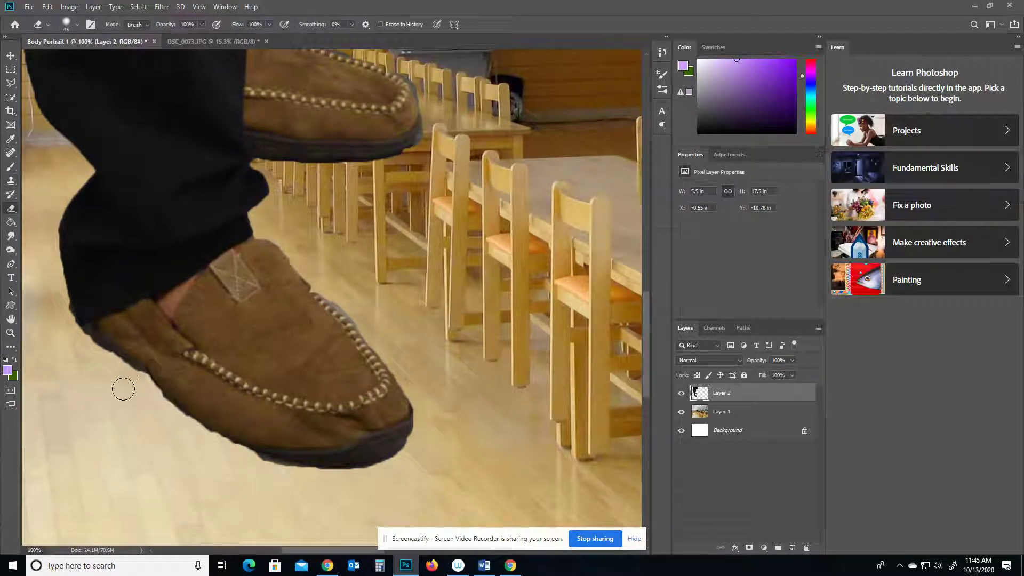
{"action": "mouse_move", "coordinate": [137, 381]}
{"action": "left_mouse_down"}
{"action": "mouse_move", "coordinate": [200, 438]}
{"action": "mouse_move", "coordinate": [275, 473]}
{"action": "mouse_move", "coordinate": [378, 480]}
{"action": "mouse_move", "coordinate": [434, 463]}
{"action": "left_mouse_up"}
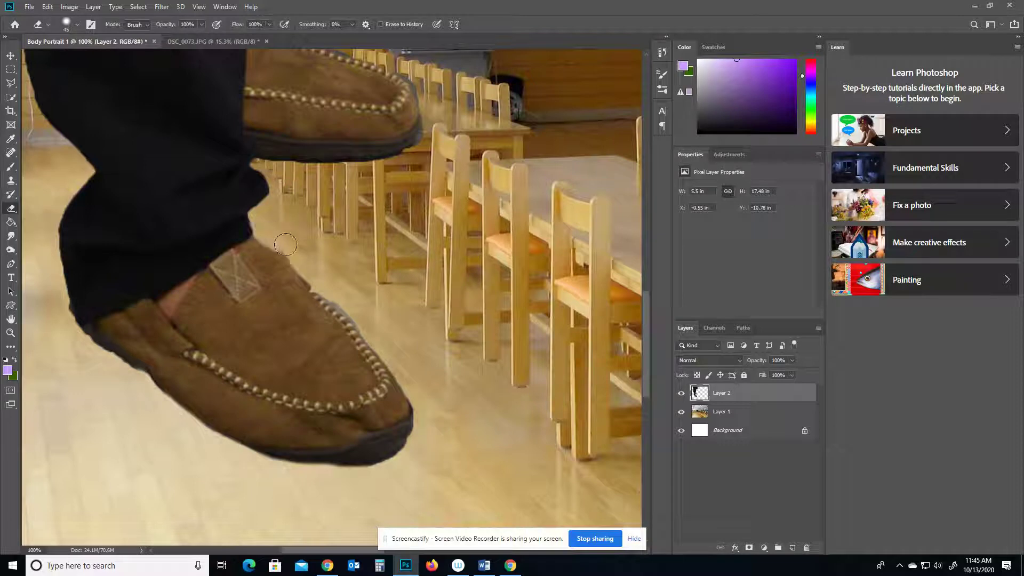
{"action": "left_click_drag", "start_coordinate": [322, 282], "coordinate": [373, 329]}
Erase the leftover fringe around the back shoe and along the heel of the front shoe.
{"action": "left_click_drag", "start_coordinate": [361, 164], "coordinate": [357, 258]}
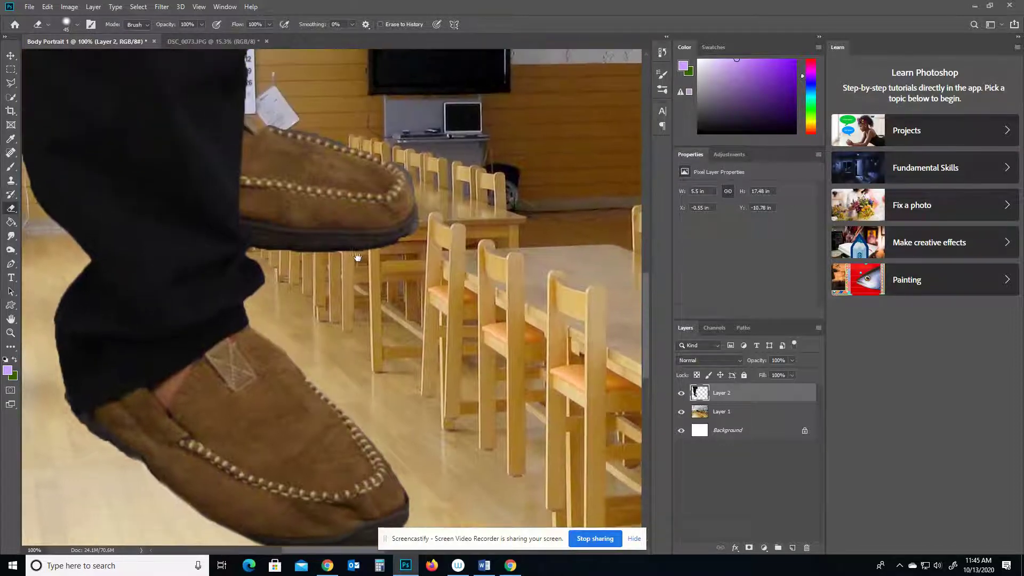
{"action": "left_click_drag", "start_coordinate": [267, 113], "coordinate": [314, 127]}
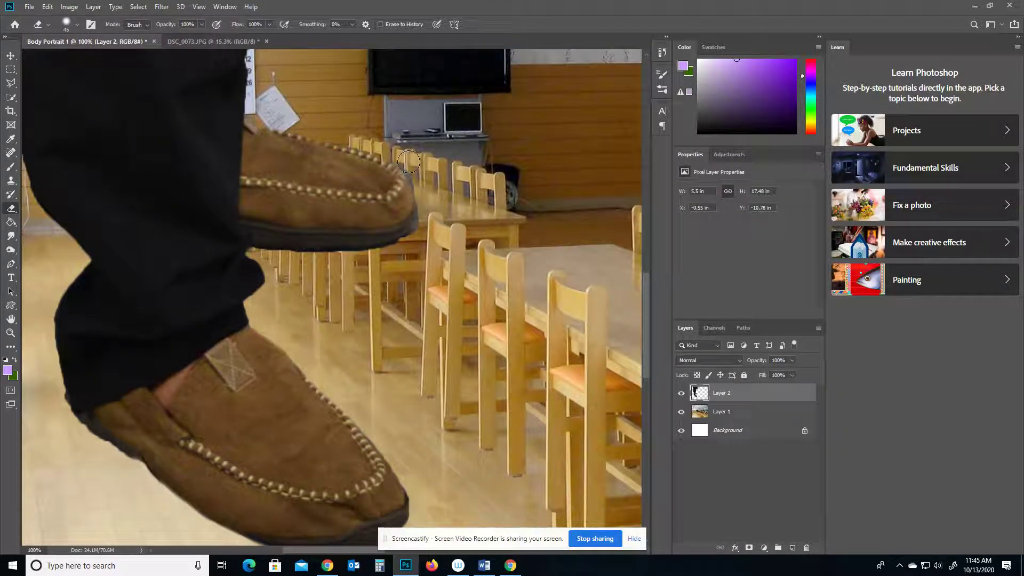
{"action": "left_click_drag", "start_coordinate": [408, 161], "coordinate": [424, 229]}
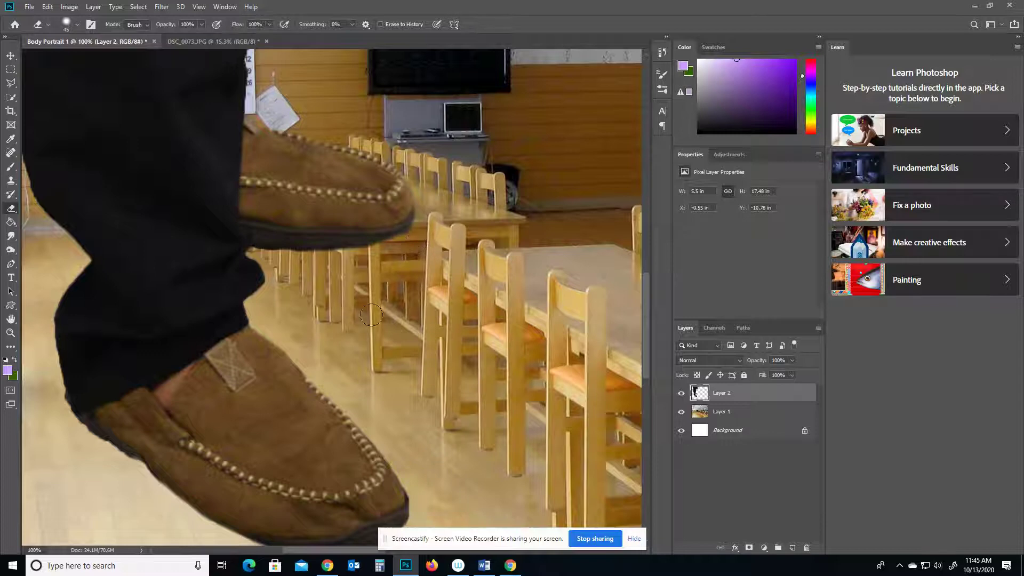
{"action": "left_click_drag", "start_coordinate": [56, 398], "coordinate": [122, 471]}
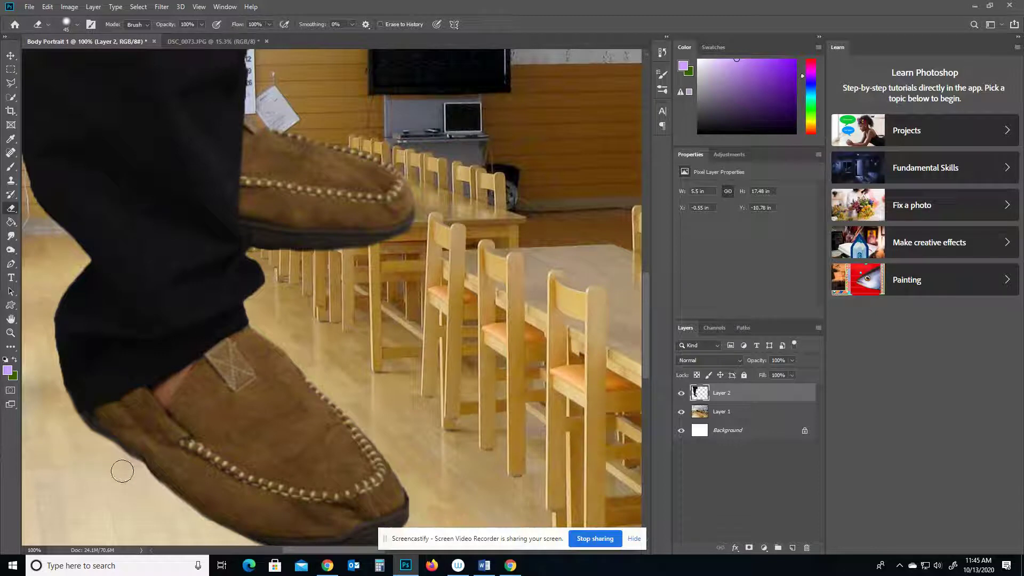
Bring the person's layer back down with the Move tool until the head and upper body are within the canvas.
{"action": "double_click", "coordinate": [10, 319]}
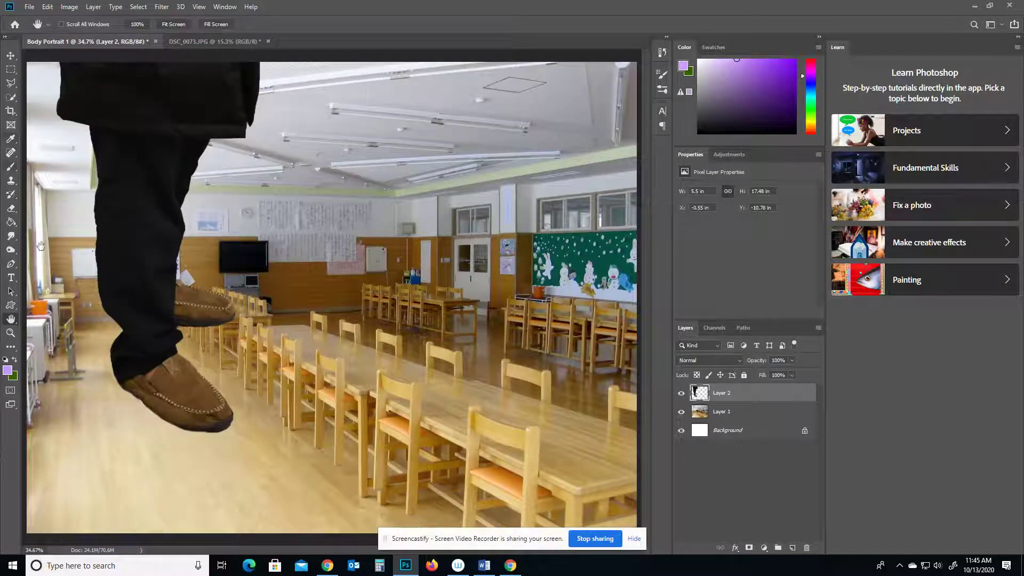
{"action": "left_click", "coordinate": [11, 56]}
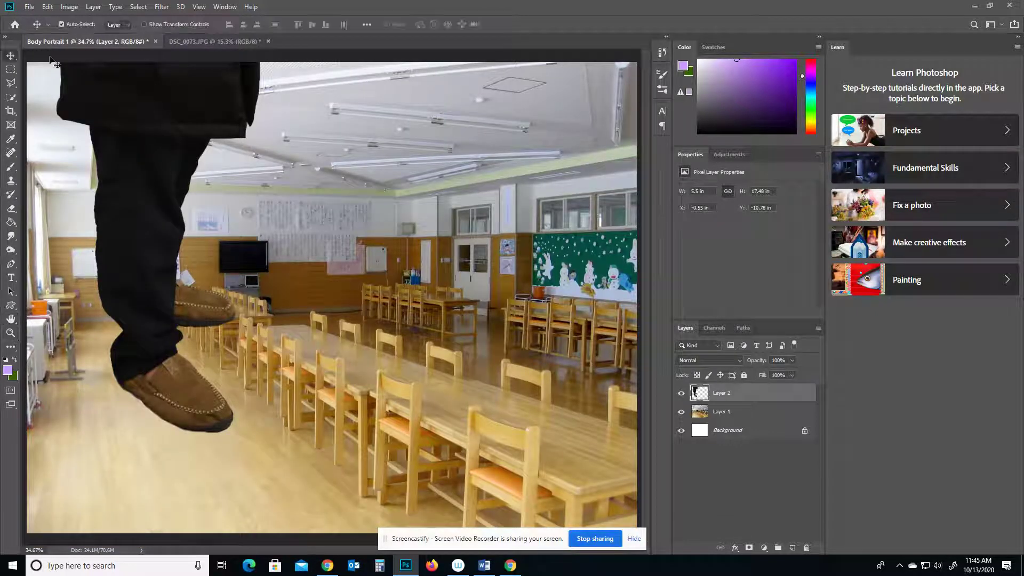
{"action": "left_click_drag", "start_coordinate": [198, 100], "coordinate": [224, 227]}
{"action": "left_click_drag", "start_coordinate": [195, 147], "coordinate": [212, 299]}
{"action": "left_click_drag", "start_coordinate": [185, 208], "coordinate": [235, 283]}
{"action": "left_click_drag", "start_coordinate": [207, 152], "coordinate": [240, 382]}
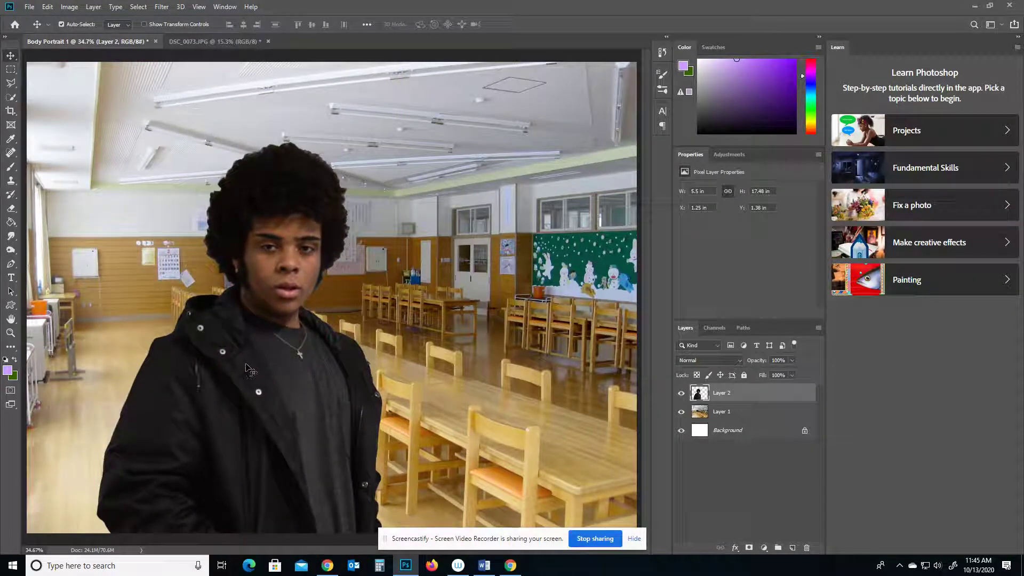
Scale the person proportionally to about 28.7% with Free Transform and stand the full figure on the floor beside the row of tables.
{"action": "key", "text": "ctrl+t"}
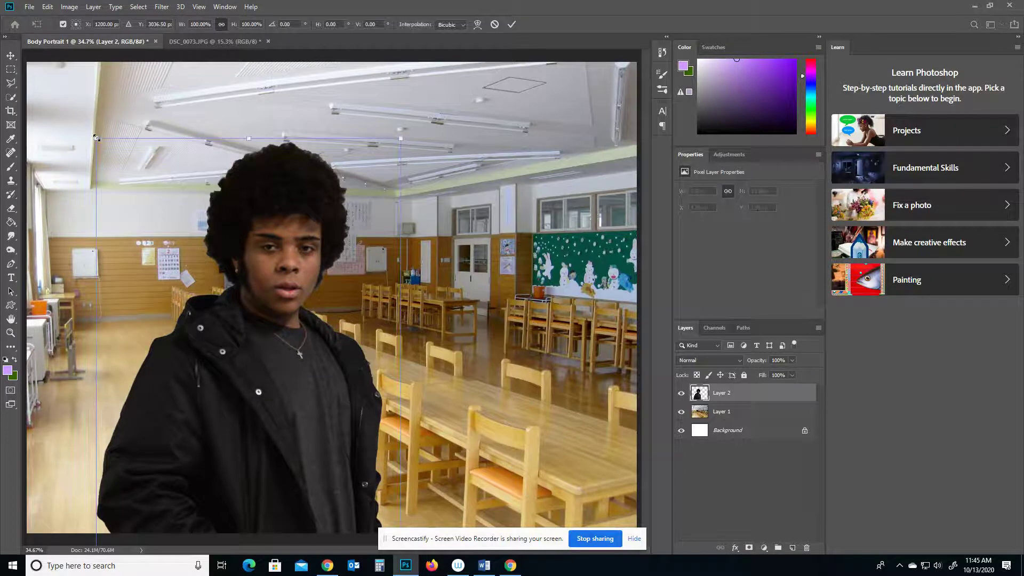
{"action": "left_click_drag", "start_coordinate": [96, 139], "coordinate": [172, 378]}
{"action": "left_click_drag", "start_coordinate": [329, 449], "coordinate": [184, 204]}
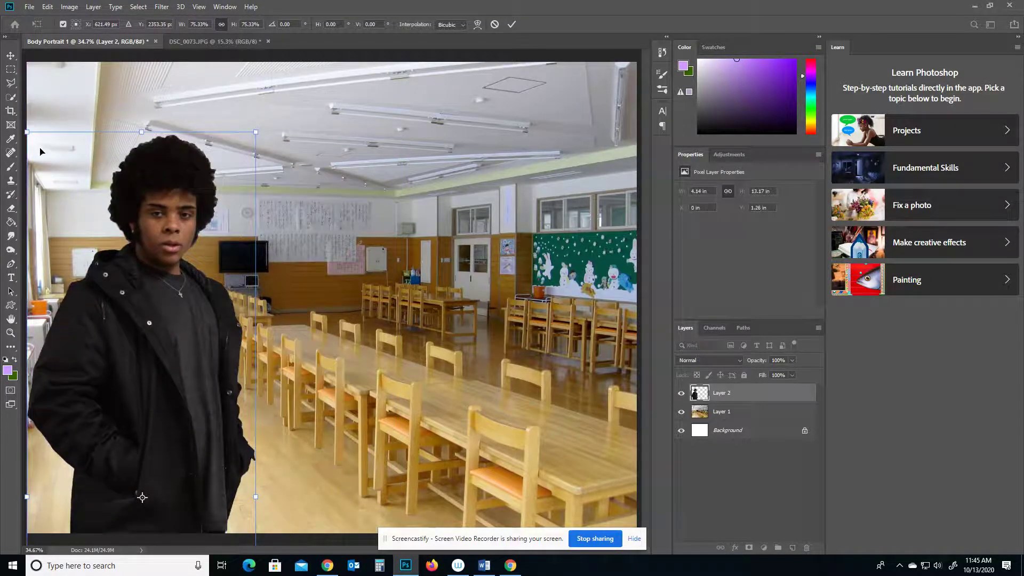
{"action": "left_click_drag", "start_coordinate": [28, 134], "coordinate": [89, 332]}
{"action": "left_click_drag", "start_coordinate": [209, 436], "coordinate": [195, 266]}
{"action": "left_click_drag", "start_coordinate": [73, 158], "coordinate": [158, 405]}
{"action": "left_click_drag", "start_coordinate": [203, 522], "coordinate": [205, 313]}
{"action": "left_click_drag", "start_coordinate": [139, 232], "coordinate": [141, 238]}
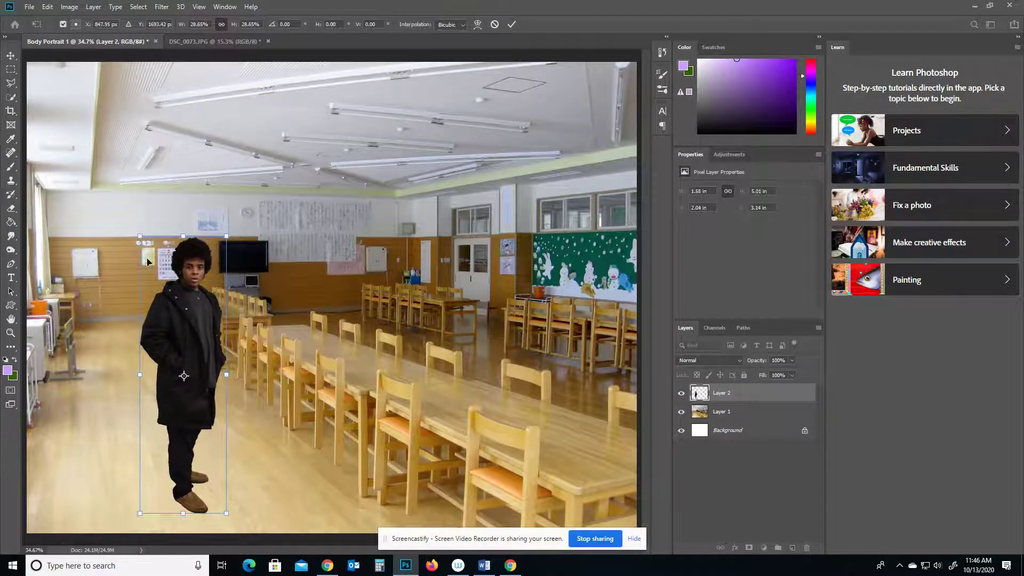
{"action": "left_click_drag", "start_coordinate": [180, 326], "coordinate": [165, 304]}
{"action": "key", "text": "Return"}
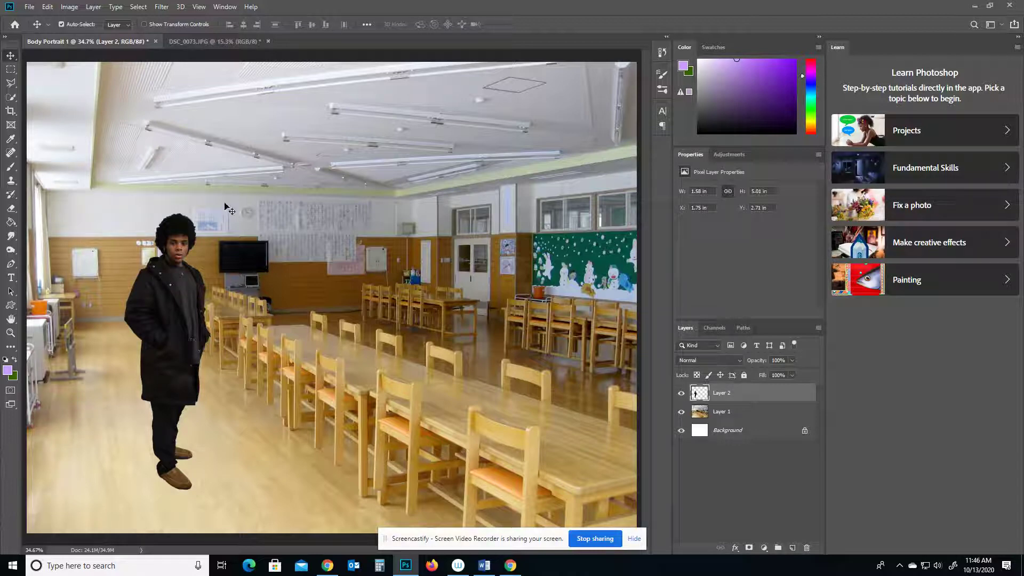
Examine up close how the person's shoes sit on the lunch room floor.
{"action": "left_click", "coordinate": [13, 333]}
{"action": "left_click", "coordinate": [169, 462]}
{"action": "left_click", "coordinate": [154, 483]}
{"action": "left_click", "coordinate": [148, 494]}
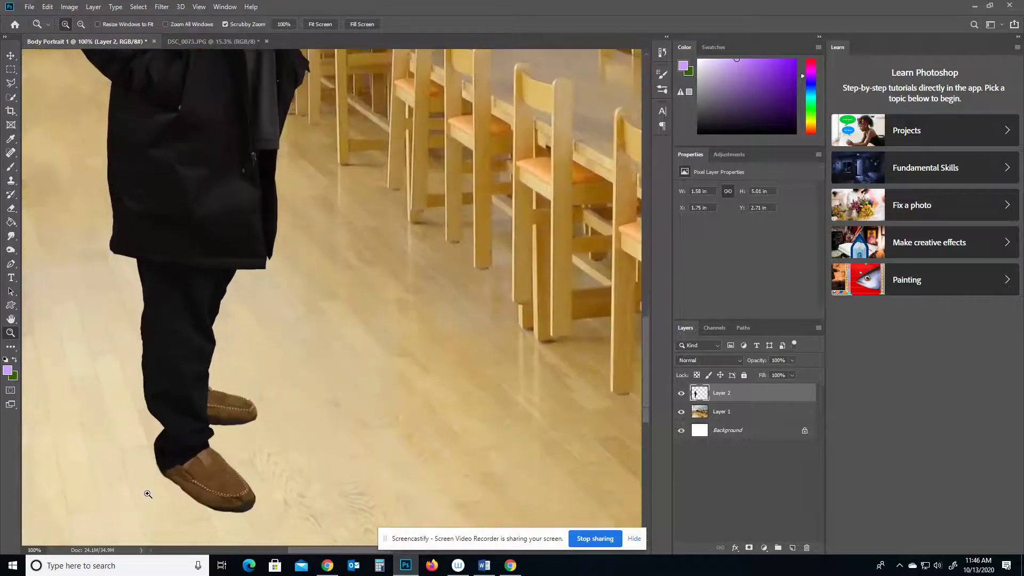
{"action": "double_click", "coordinate": [11, 319]}
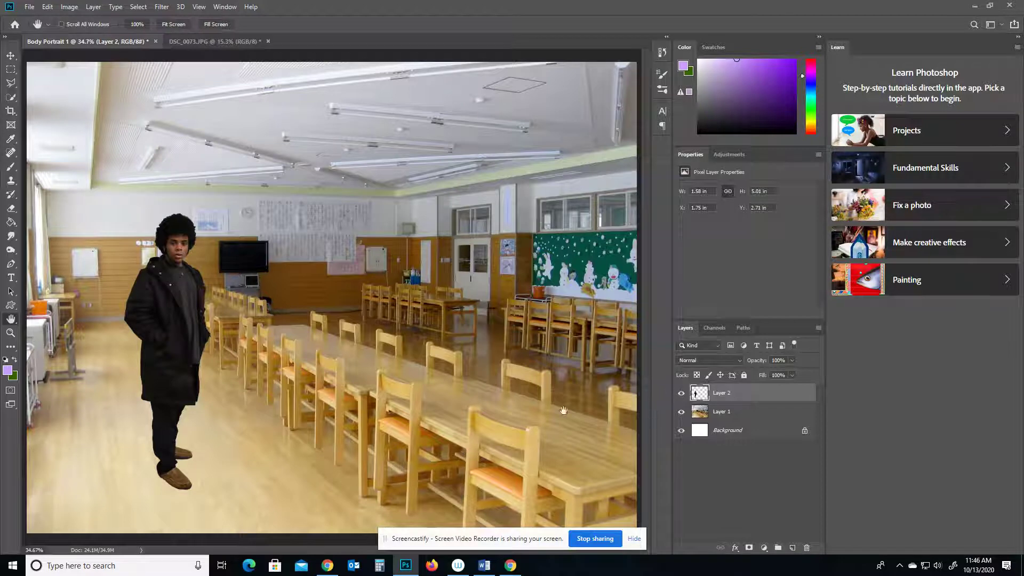
Choose the Burn tool, make the lunch room layer (Layer 1) active and check the brush's size and hardness.
{"action": "right_click", "coordinate": [11, 209]}
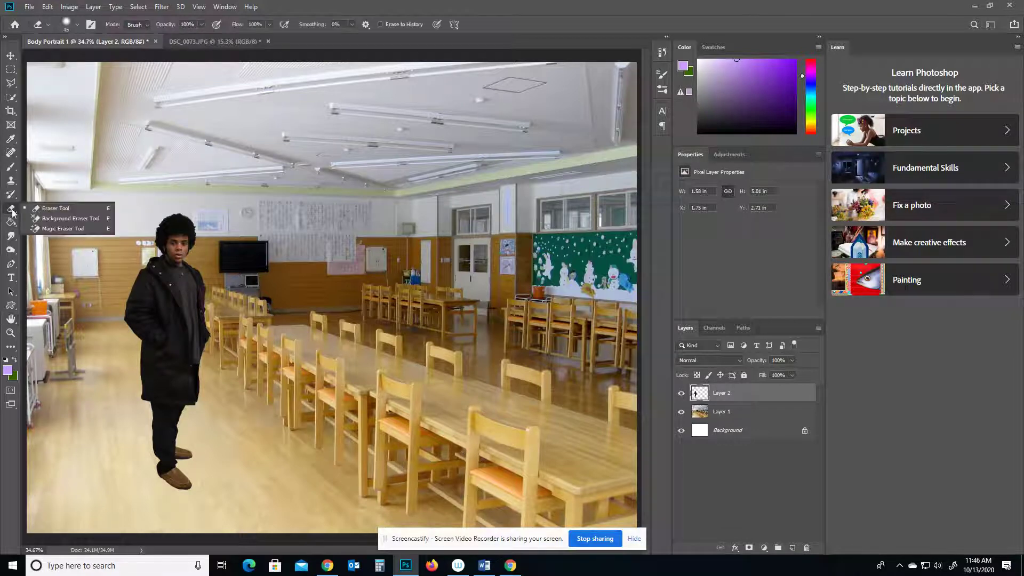
{"action": "right_click", "coordinate": [10, 236]}
{"action": "right_click", "coordinate": [10, 250]}
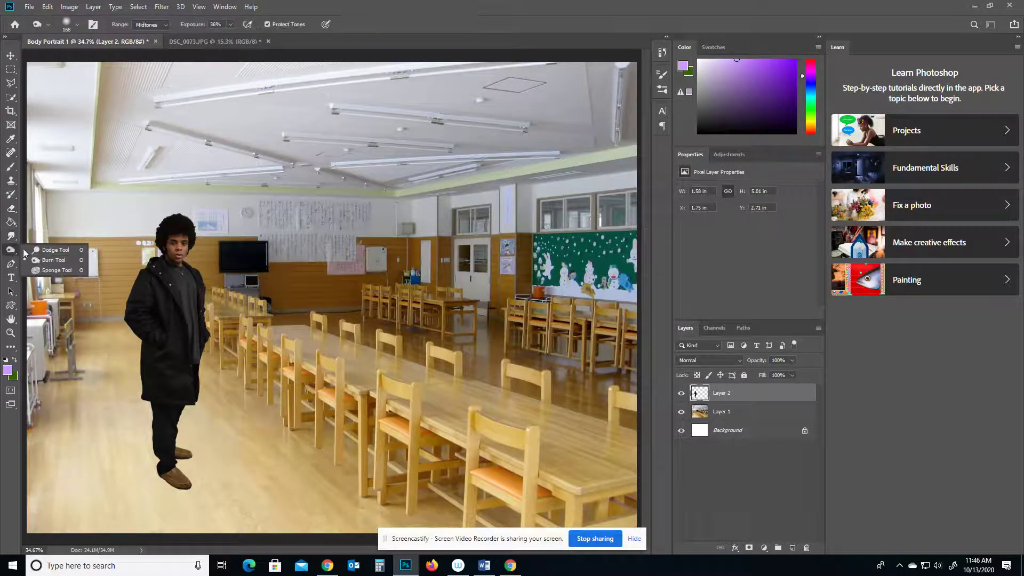
{"action": "left_click", "coordinate": [39, 260]}
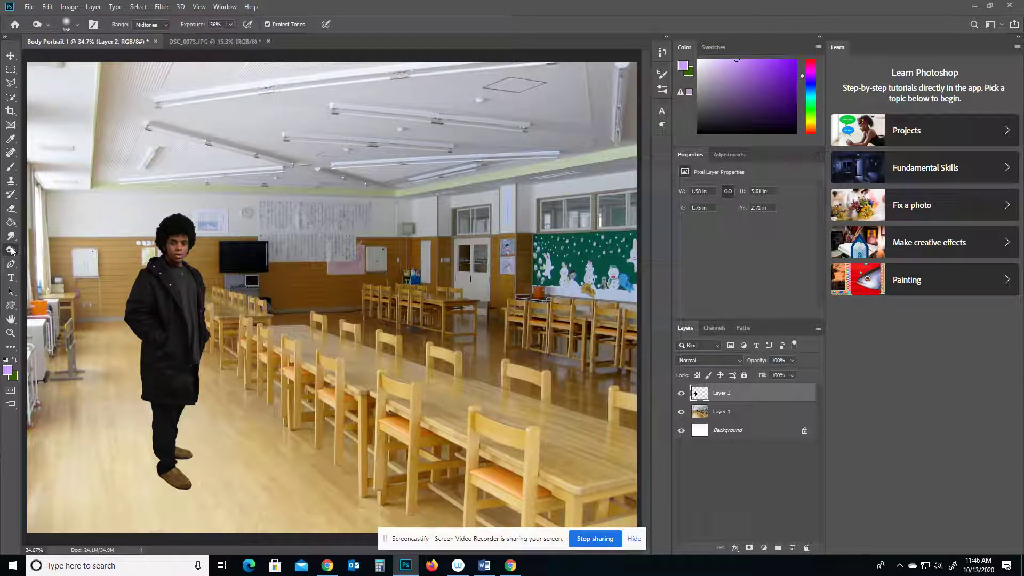
{"action": "right_click", "coordinate": [11, 250]}
{"action": "left_click", "coordinate": [37, 250]}
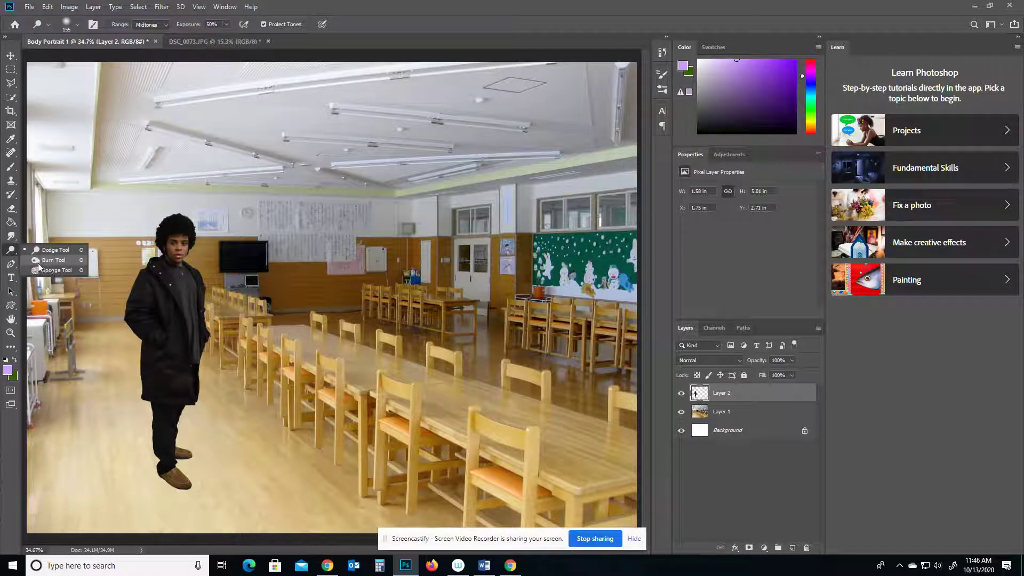
{"action": "left_click", "coordinate": [38, 262]}
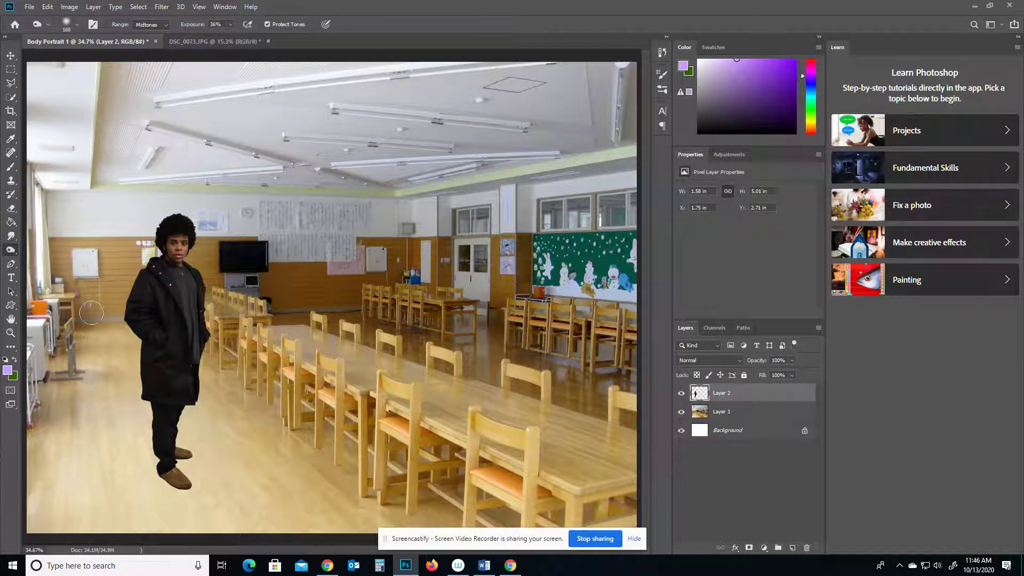
{"action": "left_click", "coordinate": [681, 411]}
{"action": "left_click", "coordinate": [681, 412]}
{"action": "left_click", "coordinate": [715, 412]}
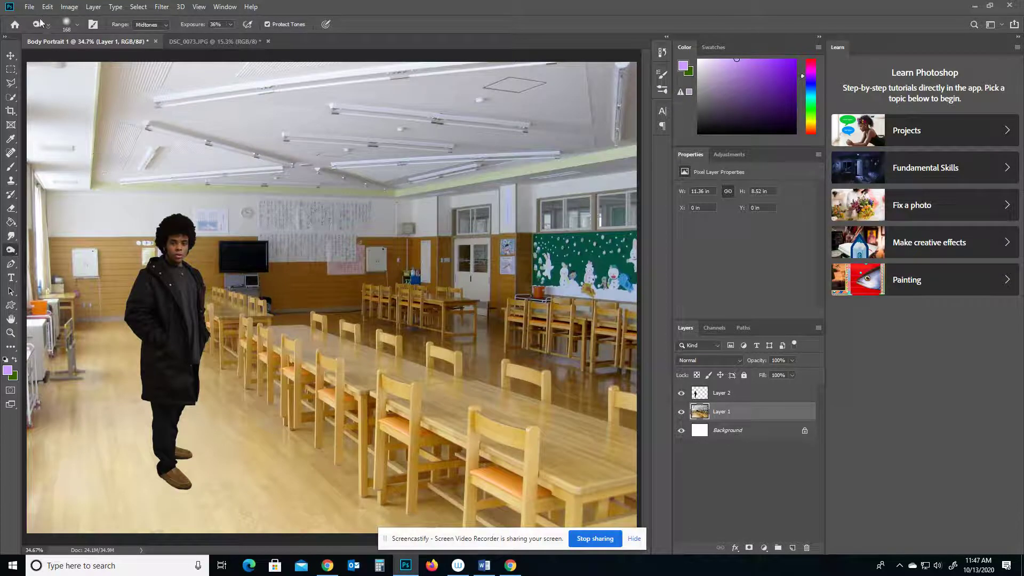
{"action": "left_click", "coordinate": [76, 25]}
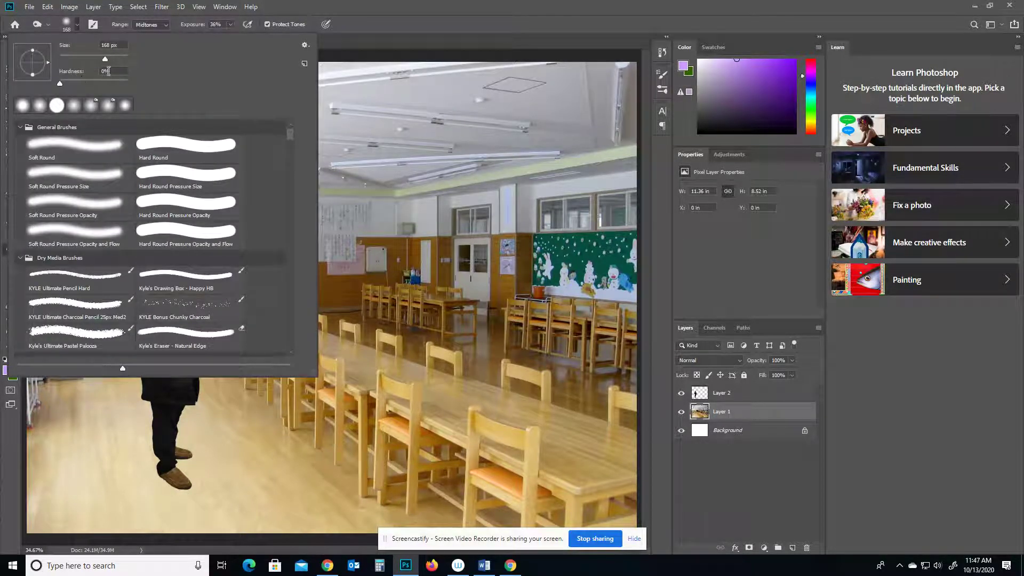
{"action": "left_click", "coordinate": [333, 36]}
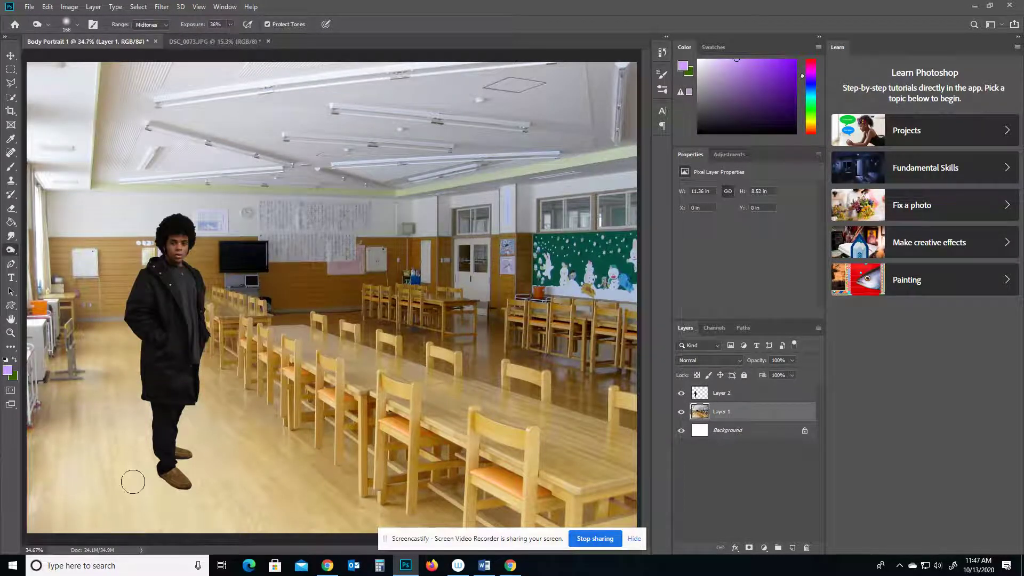
Try to darken the floor around the person's shoes using Burn with the Midtones range at 36% exposure.
{"action": "left_click_drag", "start_coordinate": [178, 456], "coordinate": [178, 463]}
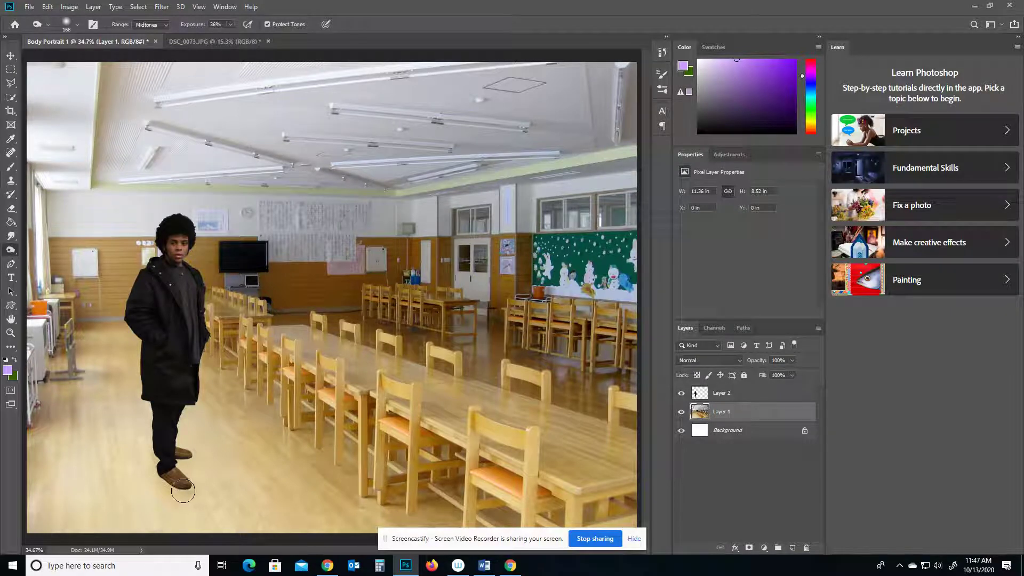
{"action": "left_click", "coordinate": [186, 490]}
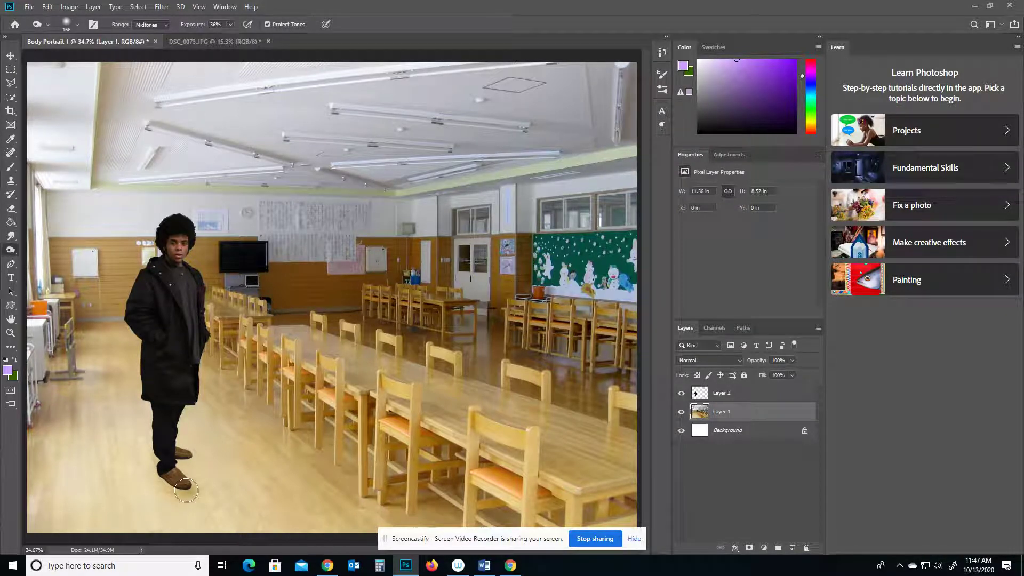
{"action": "left_click", "coordinate": [186, 491]}
{"action": "left_click", "coordinate": [187, 490]}
{"action": "left_click", "coordinate": [186, 490]}
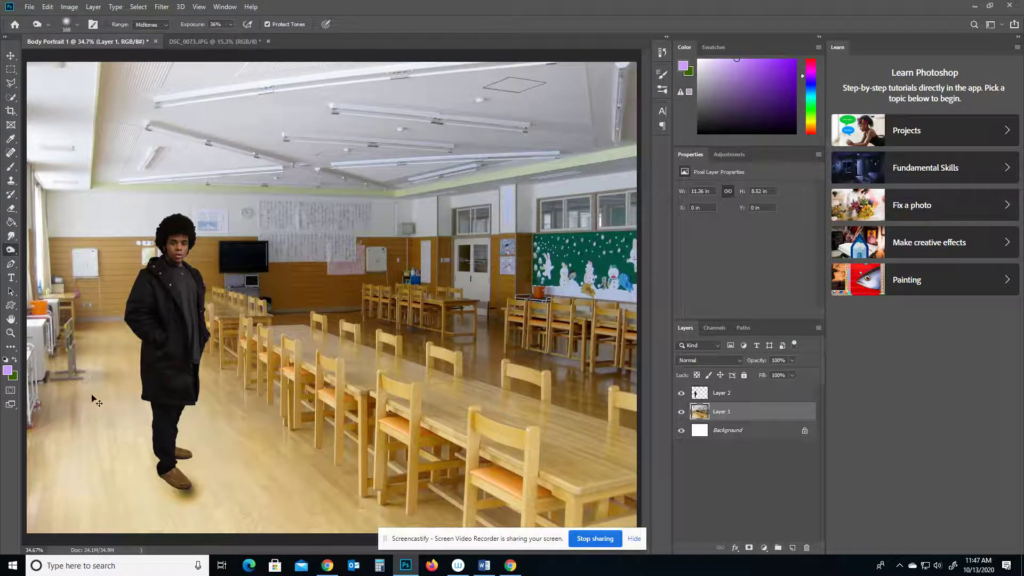
Undo the Midtones burn strokes around the shoes.
{"action": "key", "text": "ctrl+z"}
{"action": "key", "text": "ctrl+z"}
{"action": "key", "text": "ctrl+z"}
{"action": "key", "text": "ctrl+z"}
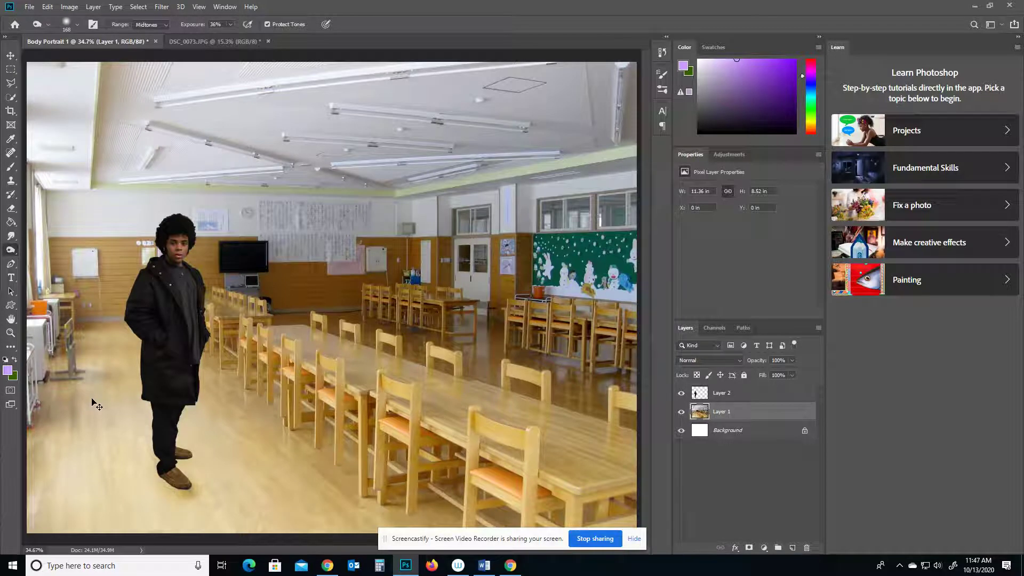
{"action": "key", "text": "ctrl+z"}
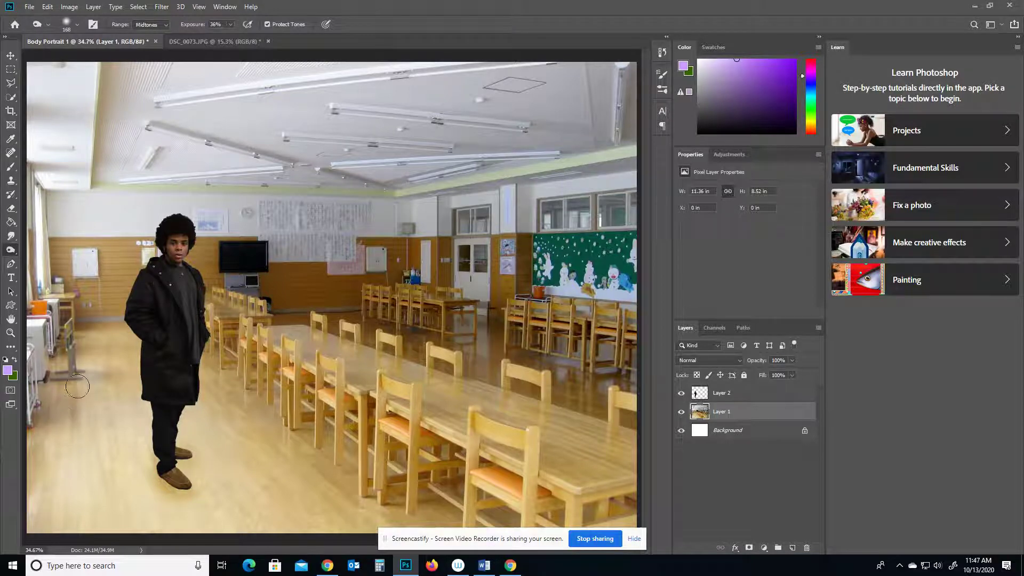
Set the Burn range to Highlights and darken the floor beneath and in front of the shoes into a soft shadow.
{"action": "left_click", "coordinate": [166, 25]}
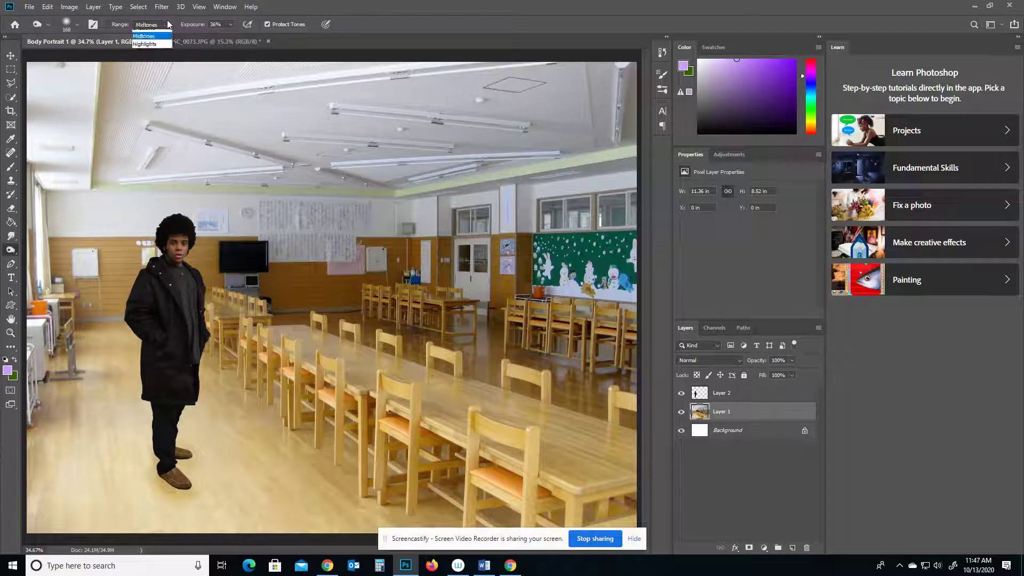
{"action": "left_click", "coordinate": [145, 50]}
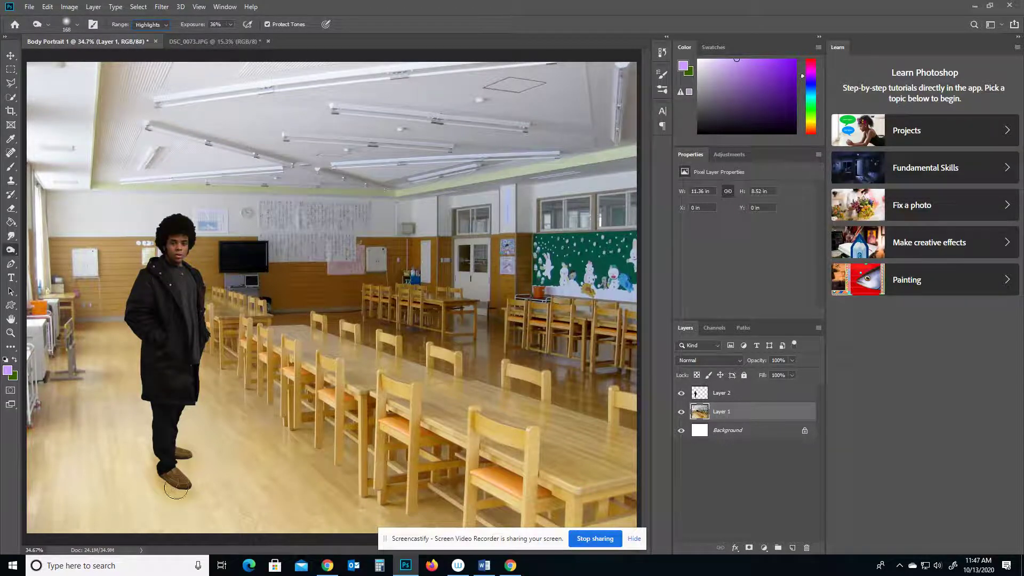
{"action": "mouse_move", "coordinate": [181, 488]}
{"action": "left_mouse_down"}
{"action": "mouse_move", "coordinate": [176, 453]}
{"action": "mouse_move", "coordinate": [185, 469]}
{"action": "mouse_move", "coordinate": [184, 455]}
{"action": "mouse_move", "coordinate": [190, 473]}
{"action": "mouse_move", "coordinate": [153, 457]}
{"action": "mouse_move", "coordinate": [157, 492]}
{"action": "mouse_move", "coordinate": [181, 524]}
{"action": "mouse_move", "coordinate": [184, 488]}
{"action": "mouse_move", "coordinate": [193, 508]}
{"action": "mouse_move", "coordinate": [198, 498]}
{"action": "mouse_move", "coordinate": [194, 471]}
{"action": "mouse_move", "coordinate": [221, 541]}
{"action": "mouse_move", "coordinate": [160, 495]}
{"action": "left_mouse_up"}
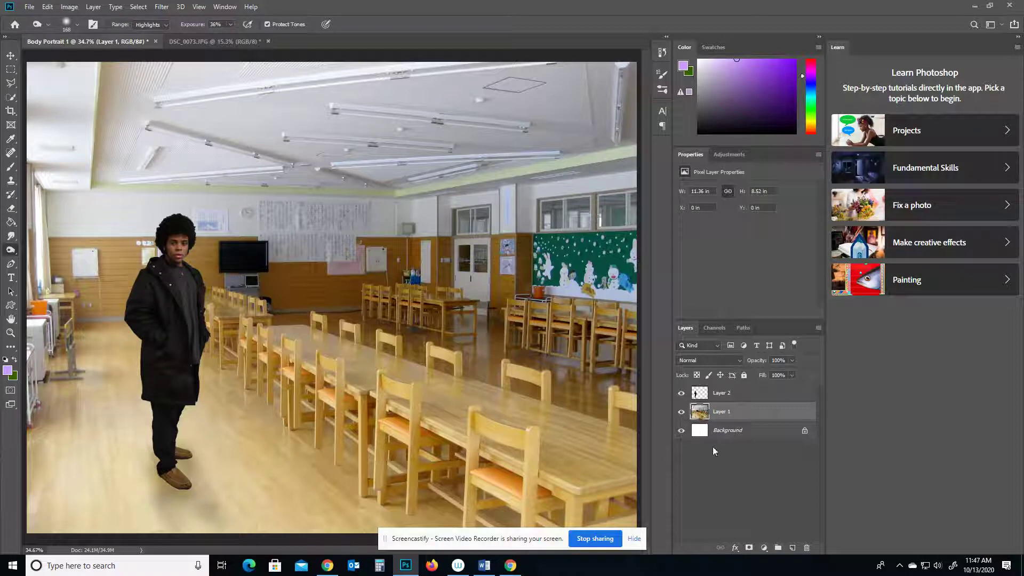
Add a new layer above Layer 1 and paint a shadow around the shoes with a 120 px brush in a tan sampled from the floor.
{"action": "left_click", "coordinate": [792, 548]}
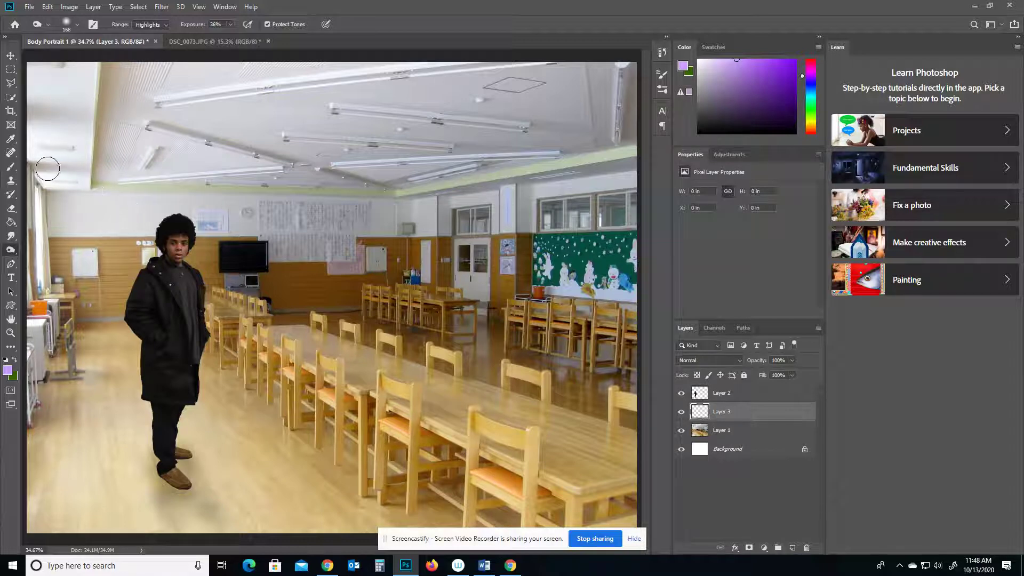
{"action": "left_click", "coordinate": [10, 169]}
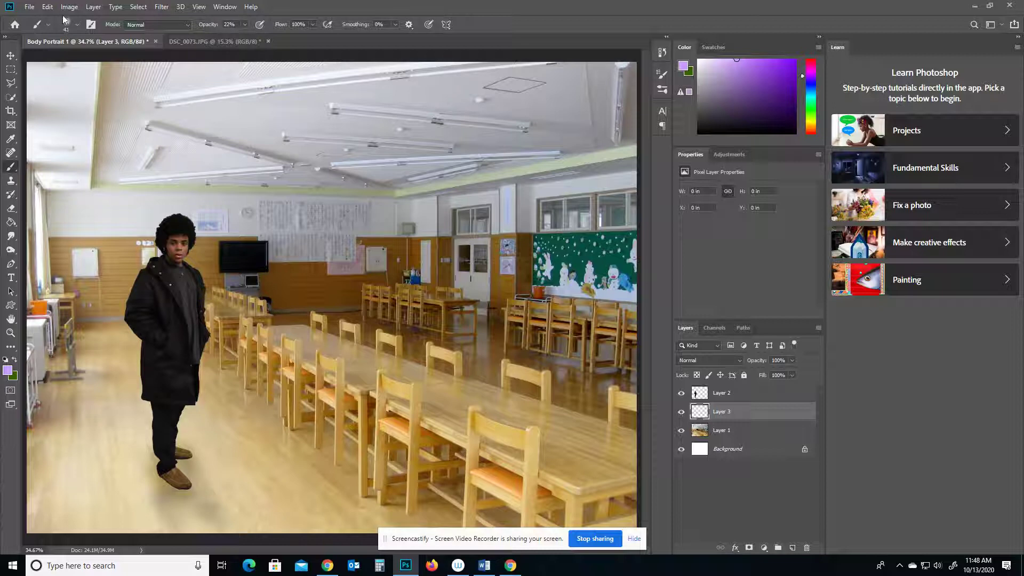
{"action": "left_click", "coordinate": [77, 26]}
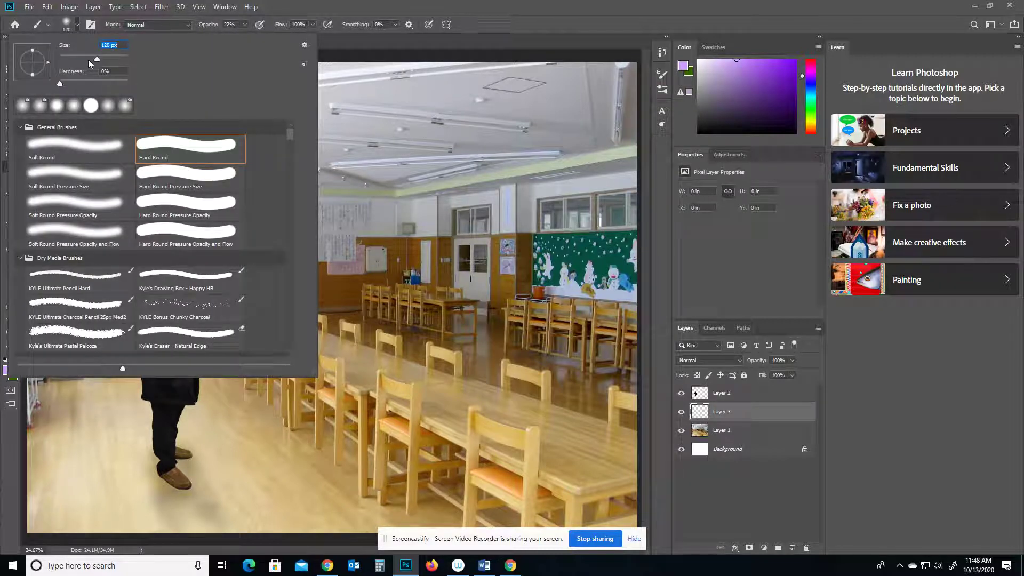
{"action": "left_click", "coordinate": [362, 37]}
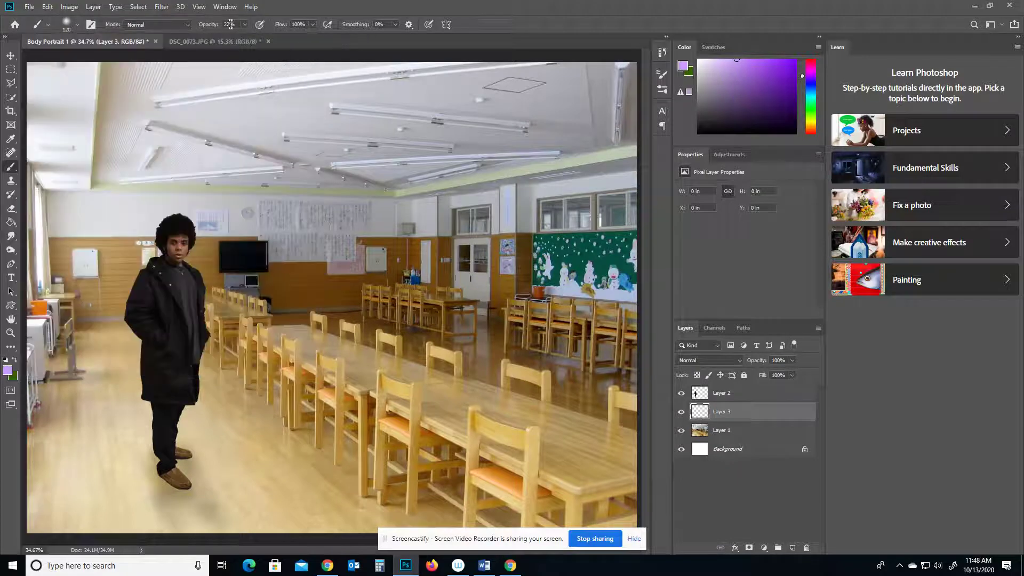
{"action": "left_click", "coordinate": [6, 360]}
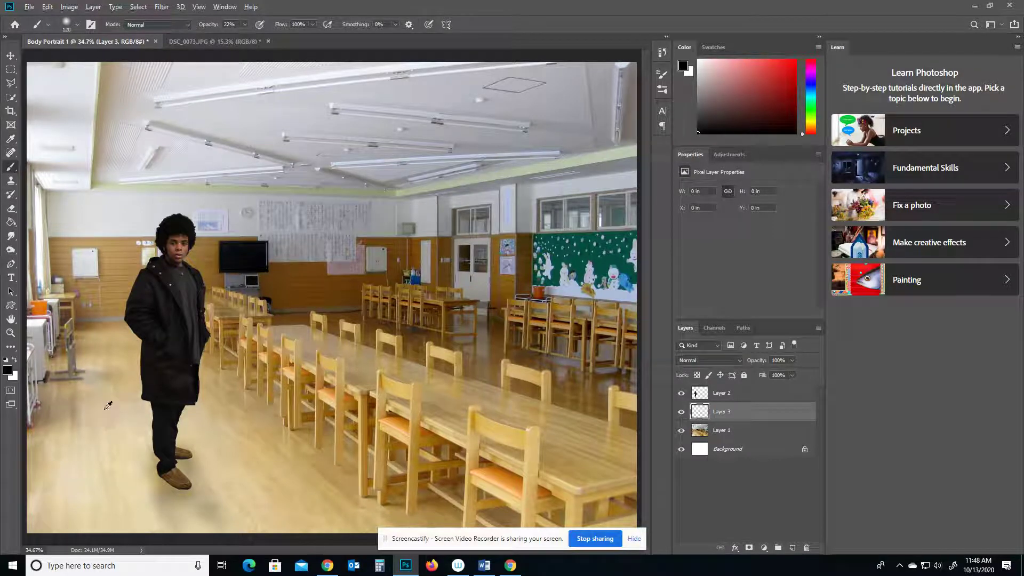
{"action": "left_click", "coordinate": [75, 398], "text": "alt"}
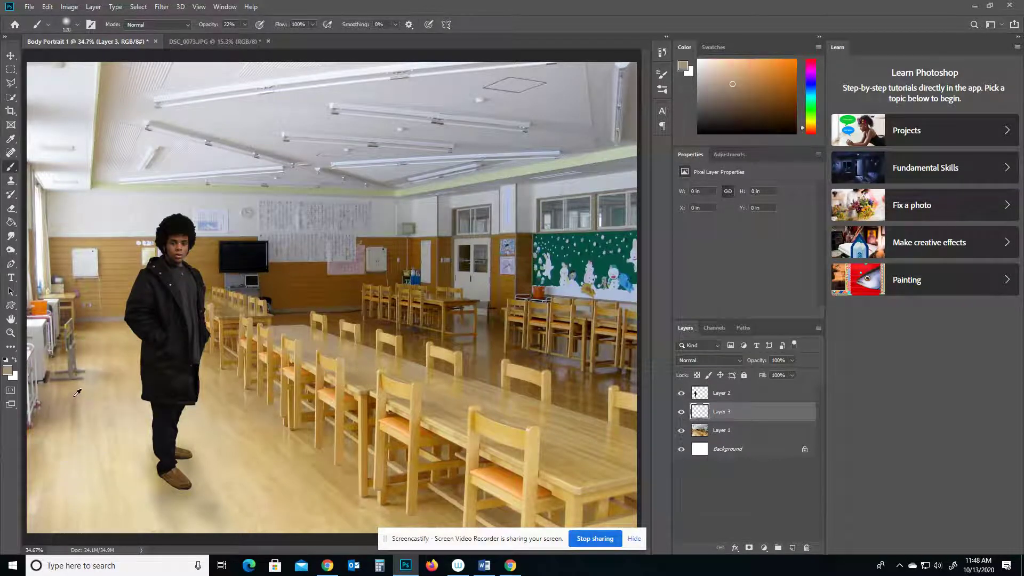
{"action": "mouse_move", "coordinate": [180, 459]}
{"action": "left_mouse_down"}
{"action": "mouse_move", "coordinate": [196, 485]}
{"action": "mouse_move", "coordinate": [191, 457]}
{"action": "mouse_move", "coordinate": [200, 486]}
{"action": "mouse_move", "coordinate": [175, 472]}
{"action": "mouse_move", "coordinate": [174, 490]}
{"action": "mouse_move", "coordinate": [193, 512]}
{"action": "mouse_move", "coordinate": [191, 492]}
{"action": "mouse_move", "coordinate": [206, 512]}
{"action": "mouse_move", "coordinate": [199, 459]}
{"action": "mouse_move", "coordinate": [220, 511]}
{"action": "mouse_move", "coordinate": [157, 453]}
{"action": "mouse_move", "coordinate": [174, 514]}
{"action": "mouse_move", "coordinate": [184, 492]}
{"action": "left_mouse_up"}
Inspect the painted shadow with the lunch room and person layers briefly hidden, and extend it farther across the floor in front of the shoes.
{"action": "left_click", "coordinate": [682, 431]}
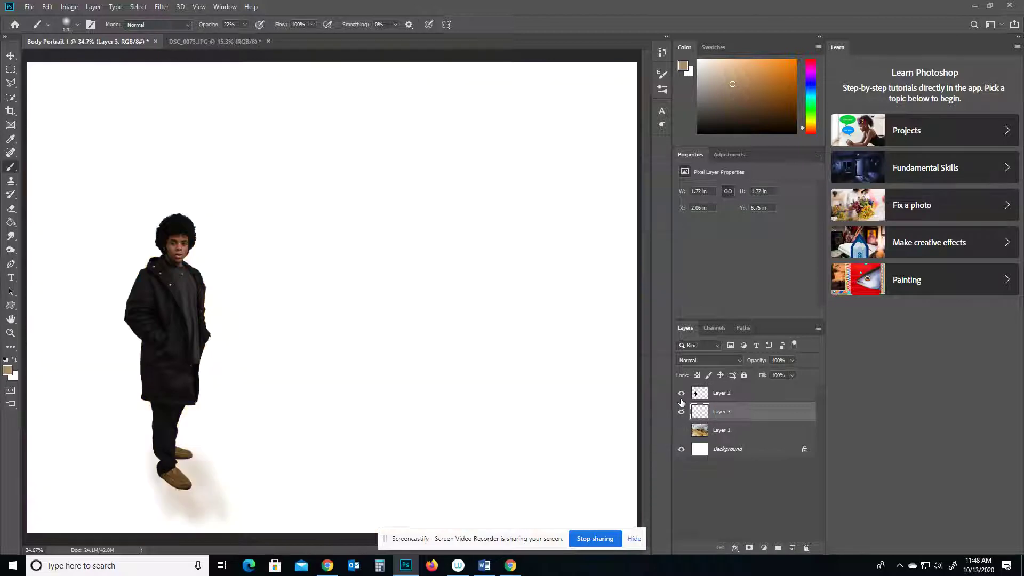
{"action": "left_click", "coordinate": [682, 393]}
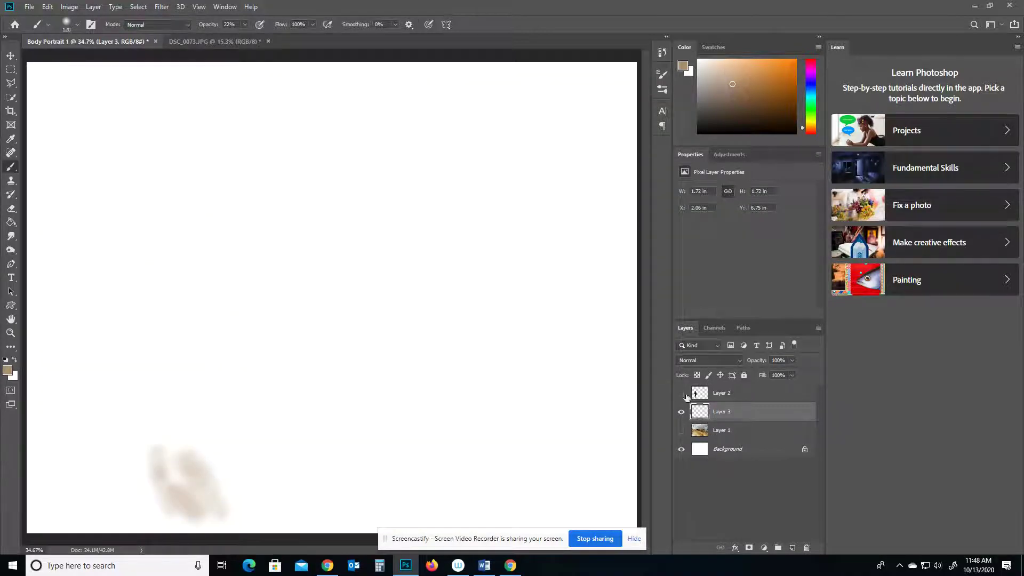
{"action": "left_click", "coordinate": [681, 393]}
{"action": "left_click", "coordinate": [682, 431]}
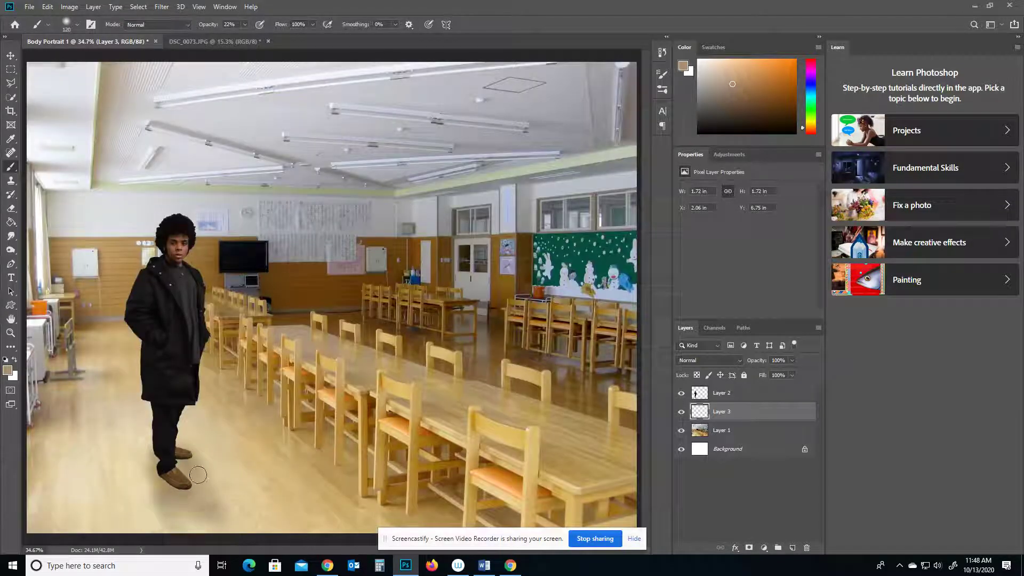
{"action": "left_click_drag", "start_coordinate": [188, 493], "coordinate": [225, 534]}
Switch to Chrome to view the Body Portraits requirements page in PowerSchool Learning, and return to Photoshop.
{"action": "left_click", "coordinate": [327, 566]}
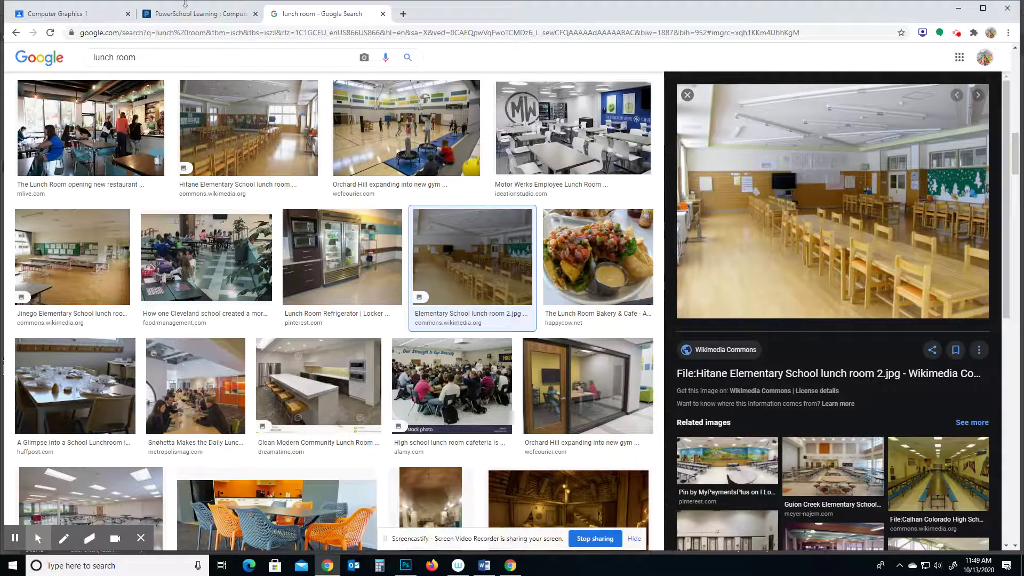
{"action": "left_click", "coordinate": [178, 14]}
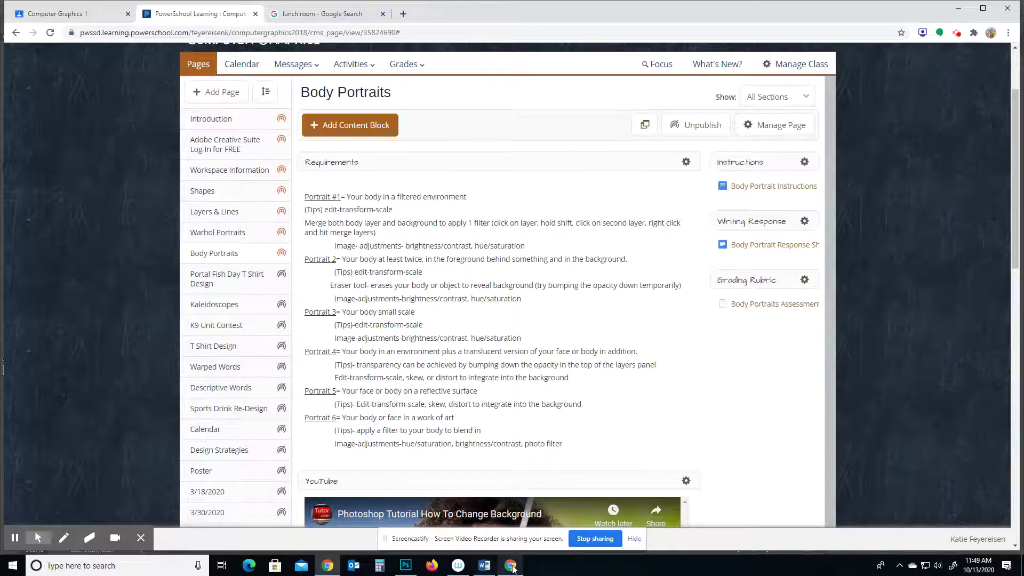
{"action": "left_click", "coordinate": [407, 567]}
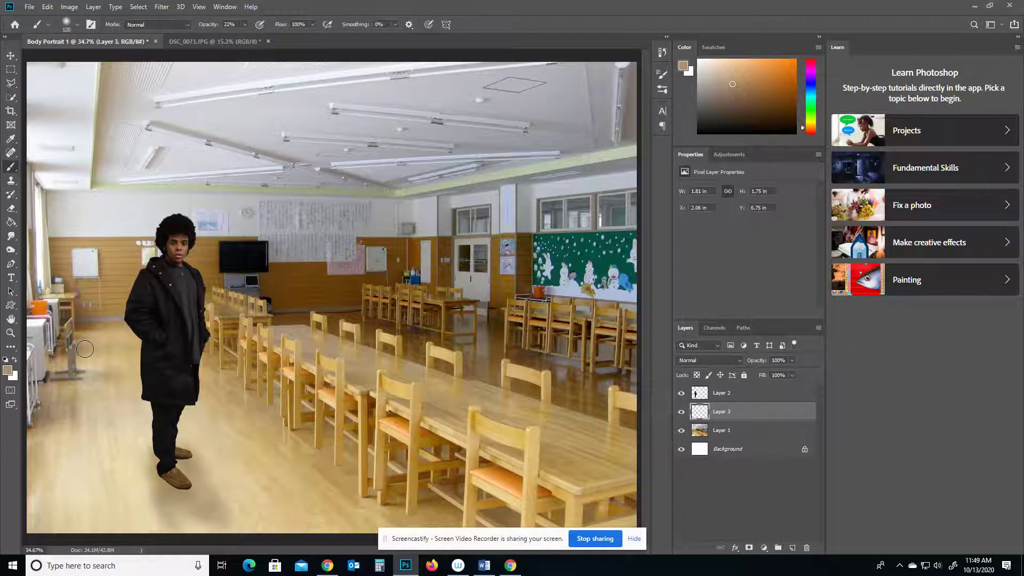
Set the foreground color to yellow cccc00 and swap it with the background color.
{"action": "left_click", "coordinate": [8, 370]}
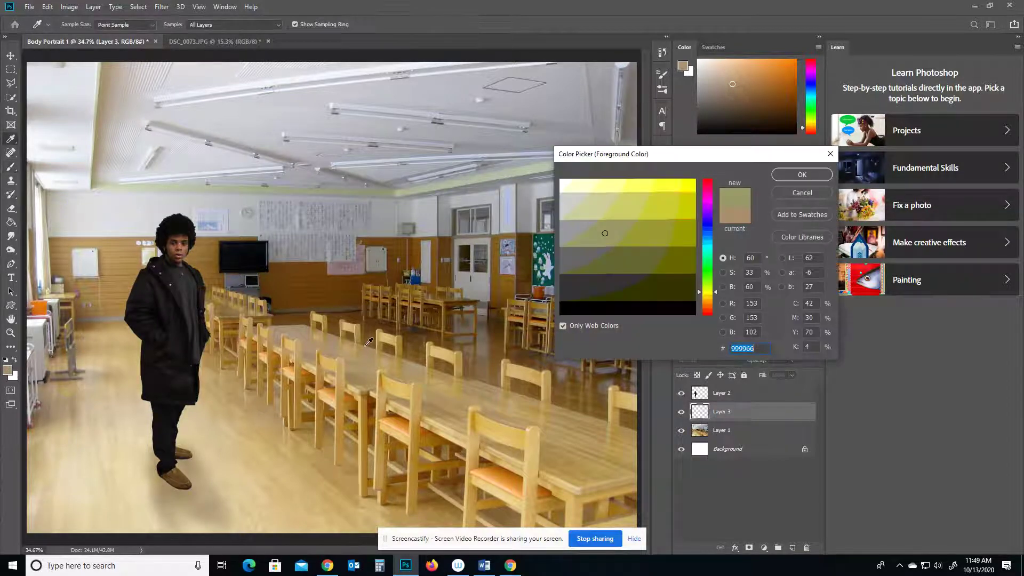
{"action": "left_click", "coordinate": [695, 202]}
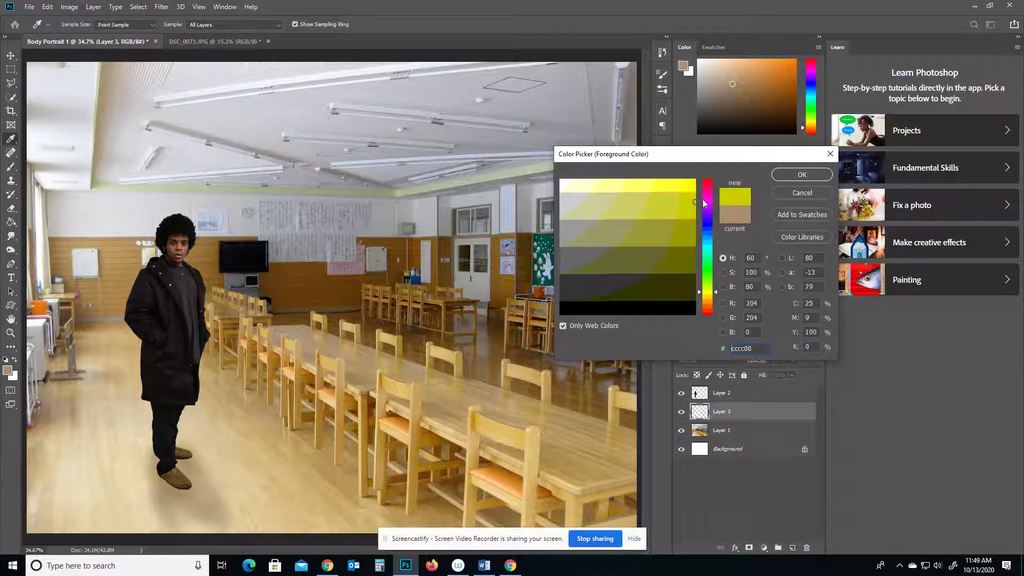
{"action": "left_click", "coordinate": [784, 175]}
{"action": "left_click", "coordinate": [14, 360]}
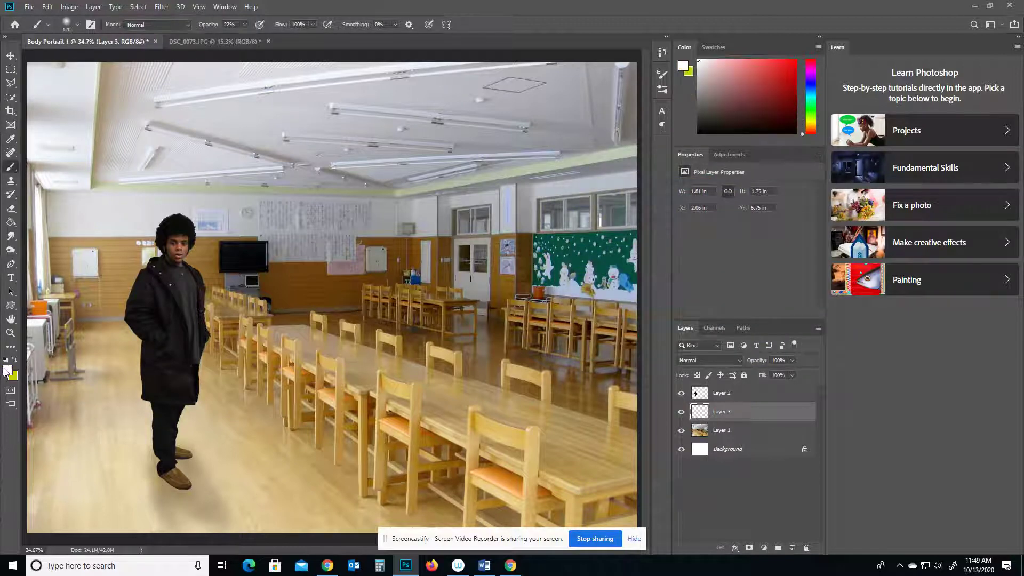
Set the foreground color to purple 9933cc and return to the Brush tool.
{"action": "left_click", "coordinate": [8, 369]}
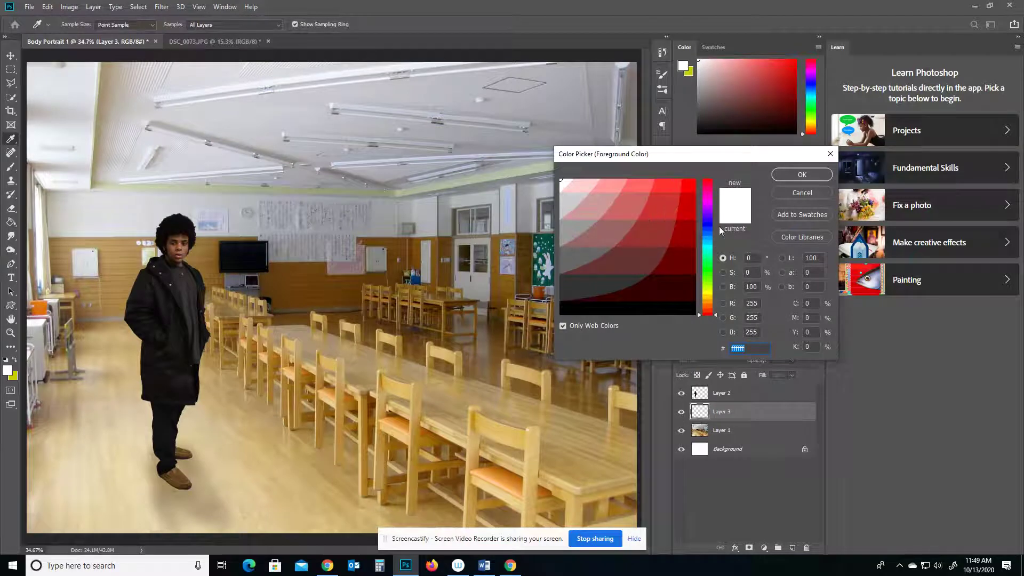
{"action": "left_click_drag", "start_coordinate": [713, 257], "coordinate": [711, 208]}
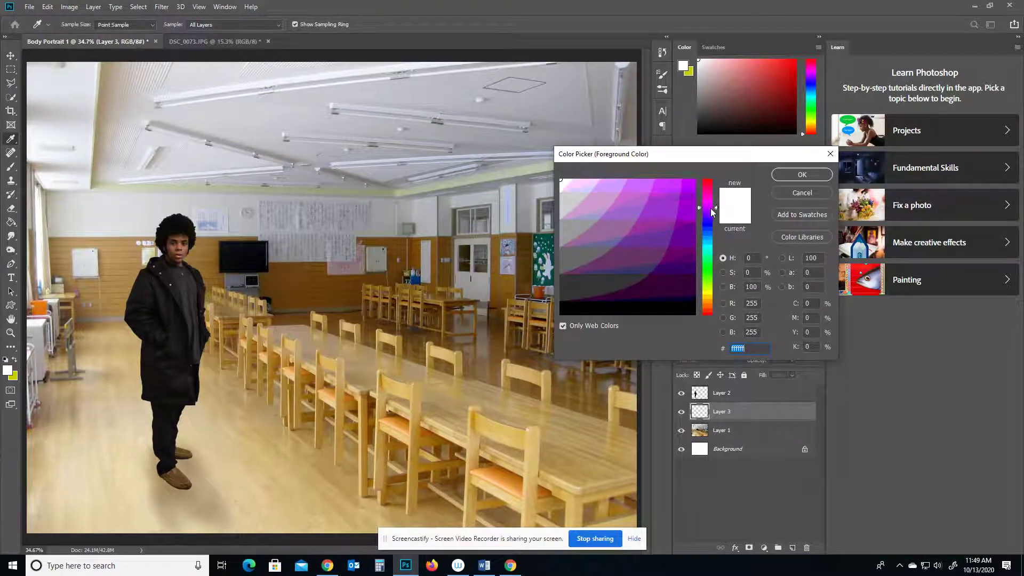
{"action": "left_click", "coordinate": [667, 204]}
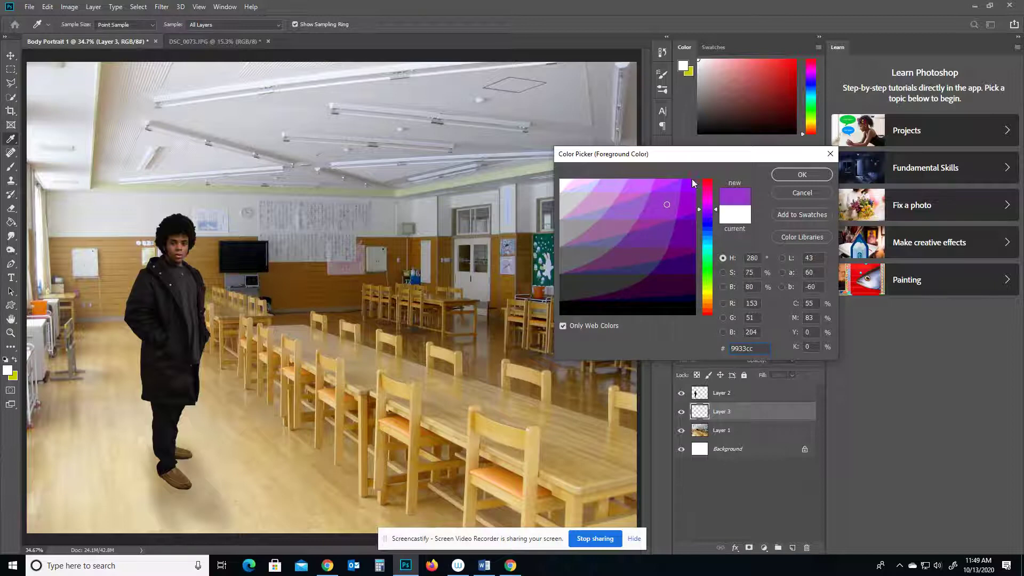
{"action": "left_click", "coordinate": [801, 174]}
{"action": "key", "text": "b"}
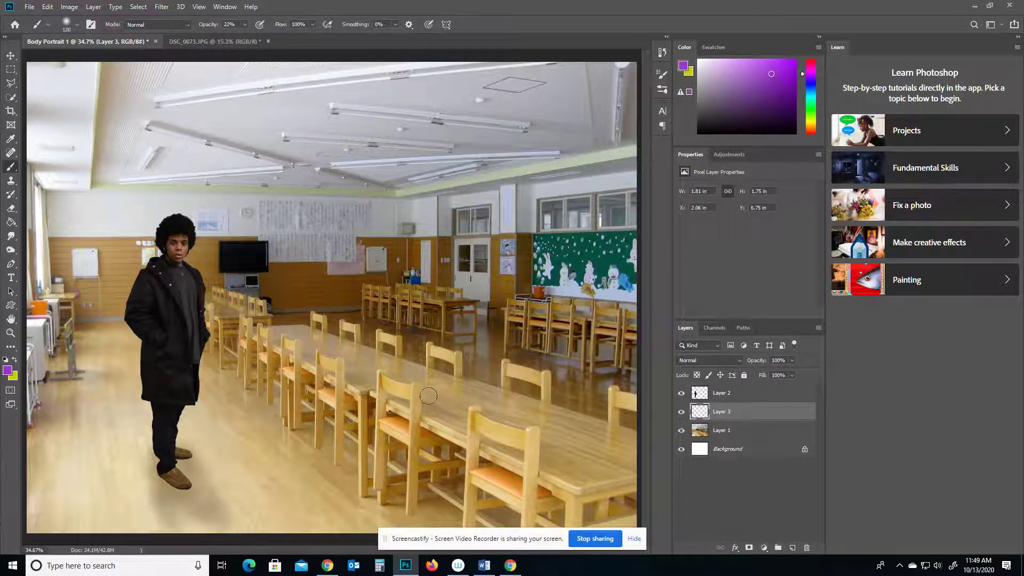
Merge the painted shadow on Layer 3 down into the lunch room on Layer 1.
{"action": "left_click", "coordinate": [721, 431]}
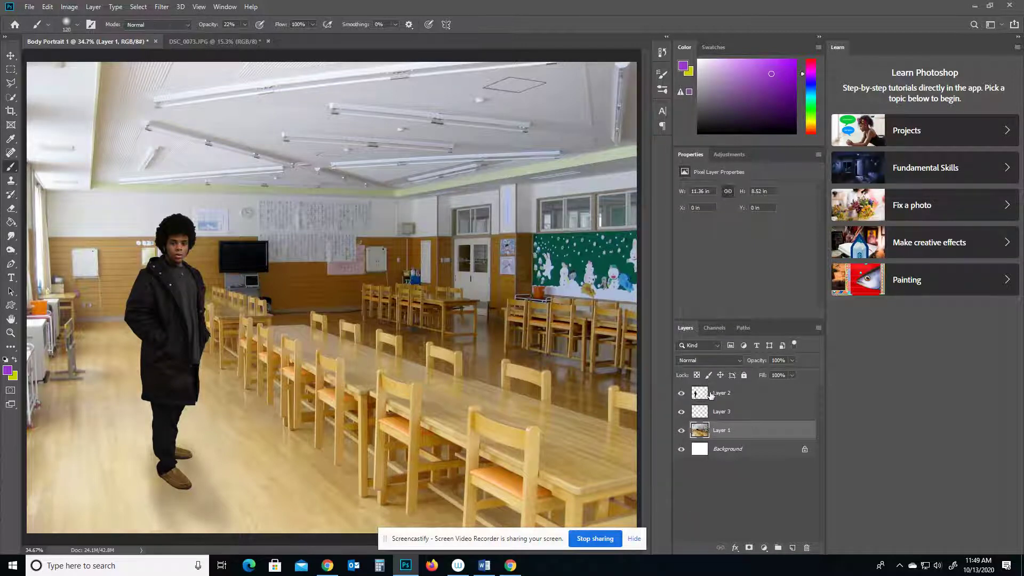
{"action": "left_click", "coordinate": [745, 417]}
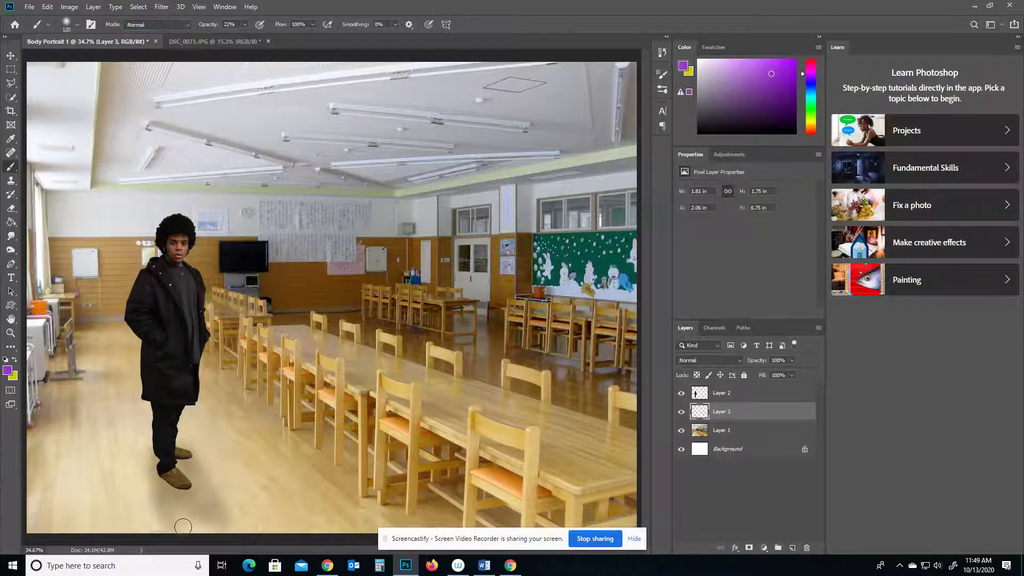
{"action": "key", "text": "Delete"}
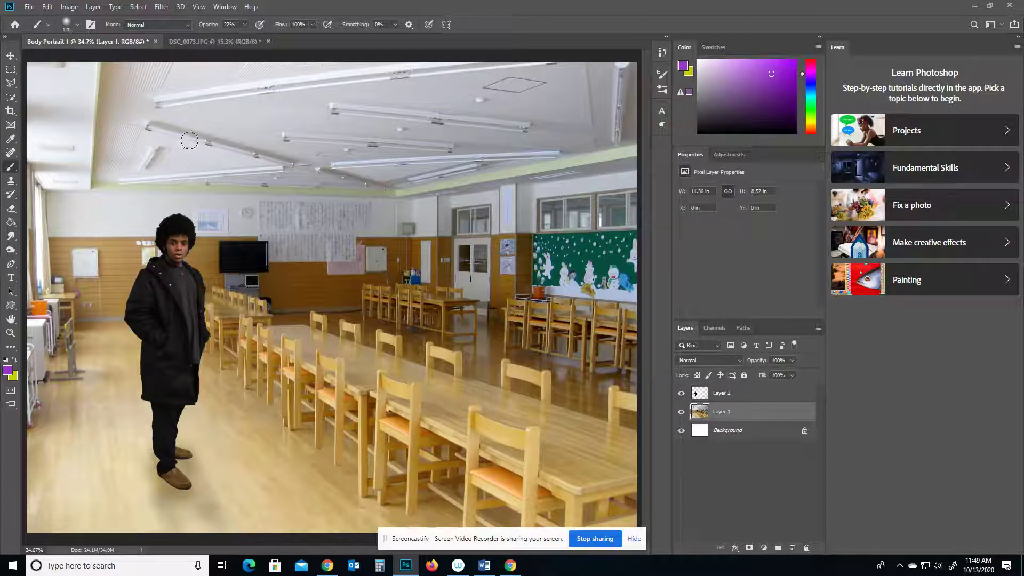
Open the Filter Gallery for the lunch room layer and reduce the preview to 33.3% to see the whole picture.
{"action": "left_click", "coordinate": [160, 9]}
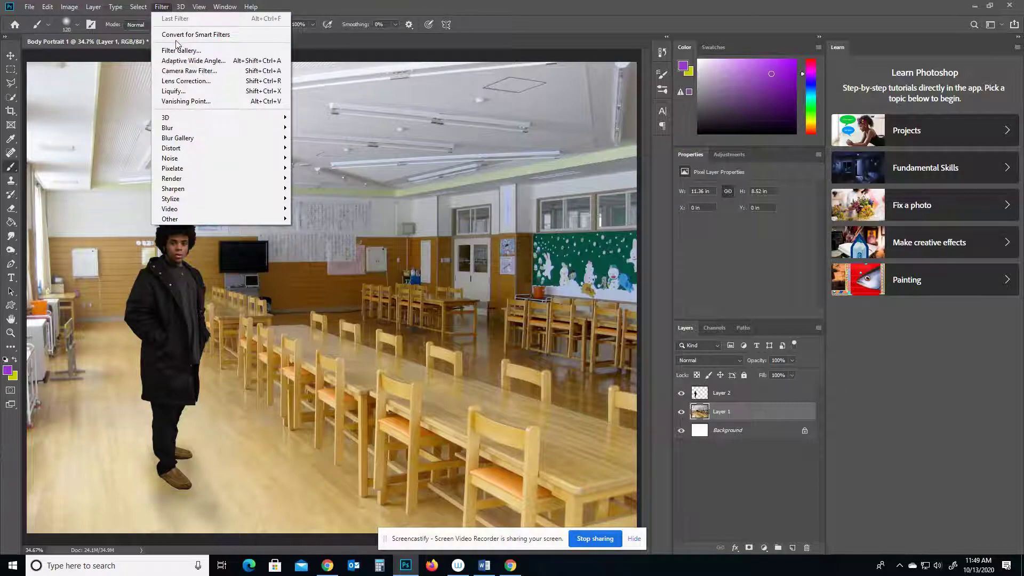
{"action": "key", "text": "Escape"}
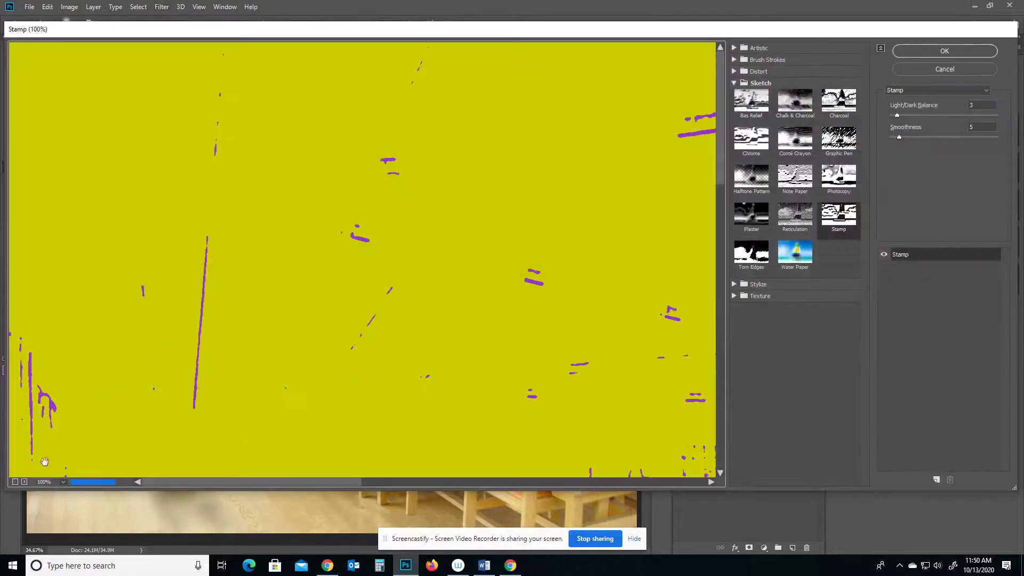
{"action": "left_click", "coordinate": [15, 483]}
{"action": "left_click", "coordinate": [16, 482]}
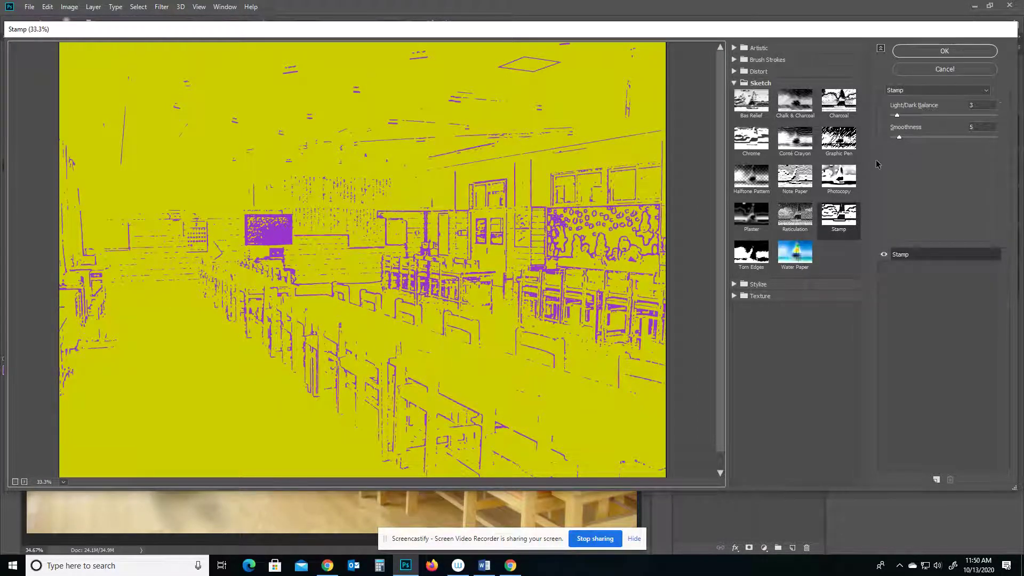
Try the Stamp filter with Light/Dark Balance 32, and the Halftone Pattern filter with Size 6 and Contrast 24.
{"action": "left_click_drag", "start_coordinate": [898, 115], "coordinate": [958, 115]}
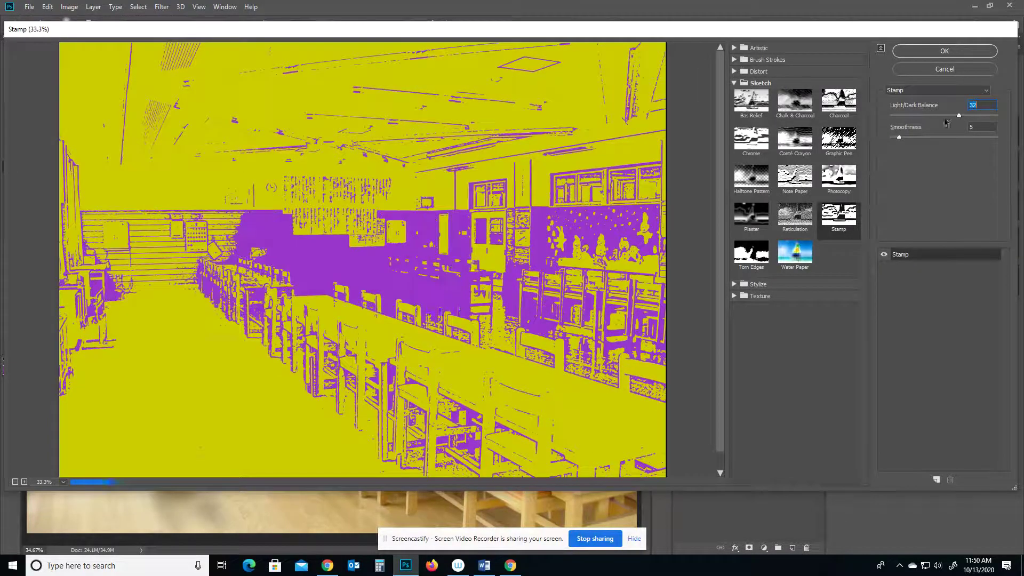
{"action": "left_click", "coordinate": [762, 184]}
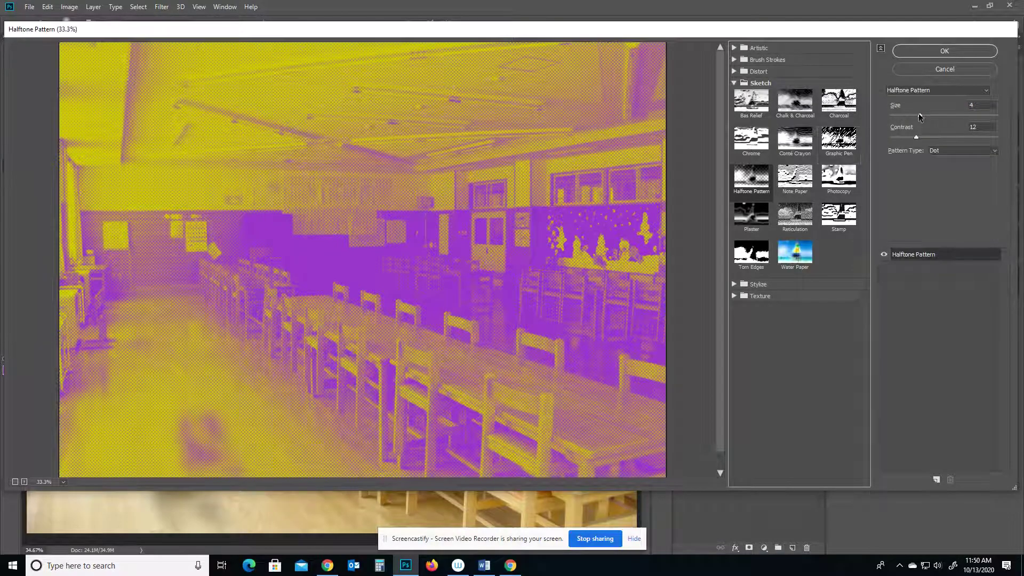
{"action": "mouse_move", "coordinate": [919, 115]}
{"action": "left_mouse_down"}
{"action": "mouse_move", "coordinate": [943, 115]}
{"action": "mouse_move", "coordinate": [902, 137]}
{"action": "mouse_move", "coordinate": [942, 137]}
{"action": "left_mouse_up"}
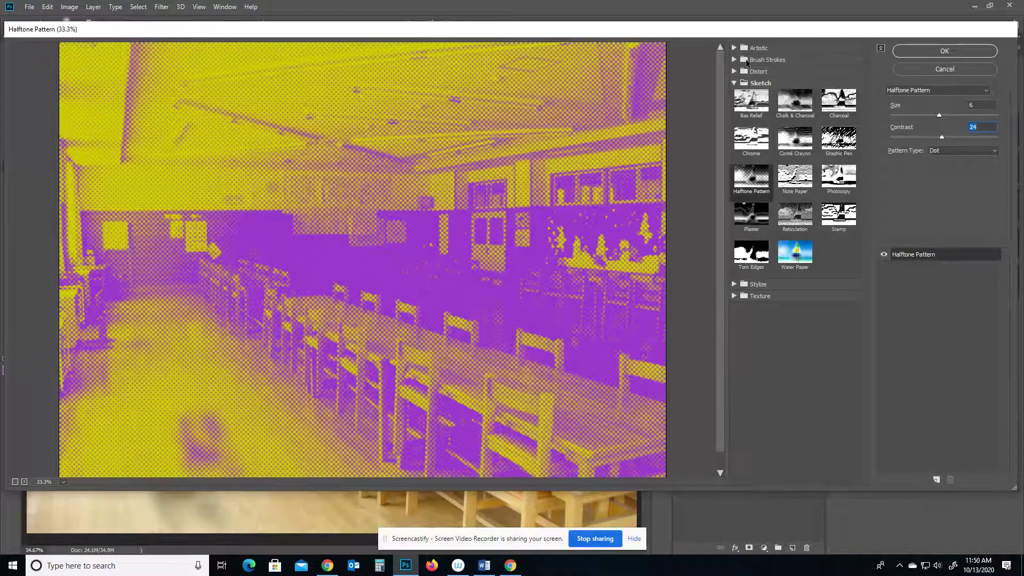
Preview the Palette Knife, Neon Glow, Underpainting and Glass filters on the lunch room.
{"action": "left_click", "coordinate": [735, 48]}
{"action": "left_click", "coordinate": [796, 148]}
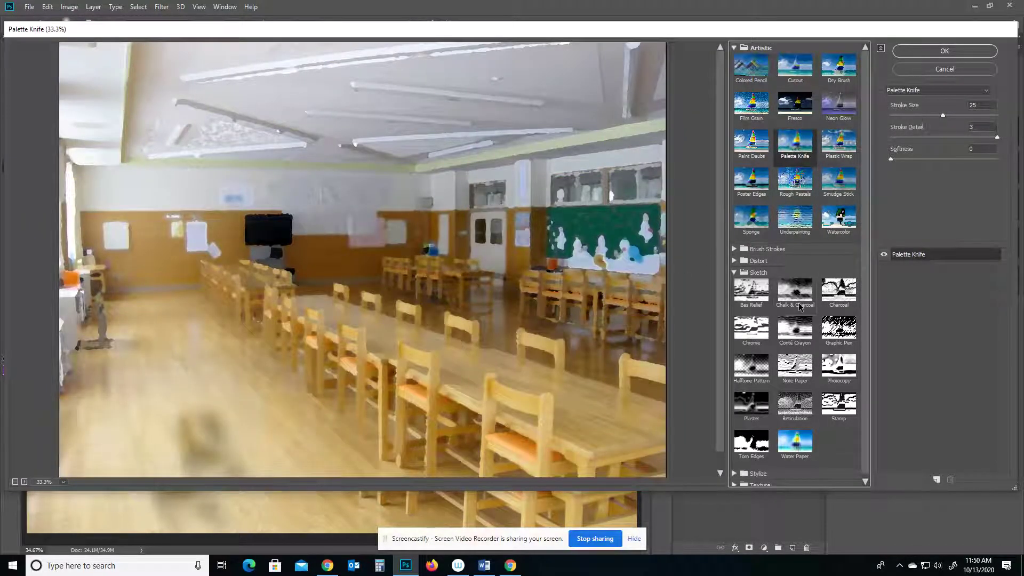
{"action": "left_click", "coordinate": [848, 103]}
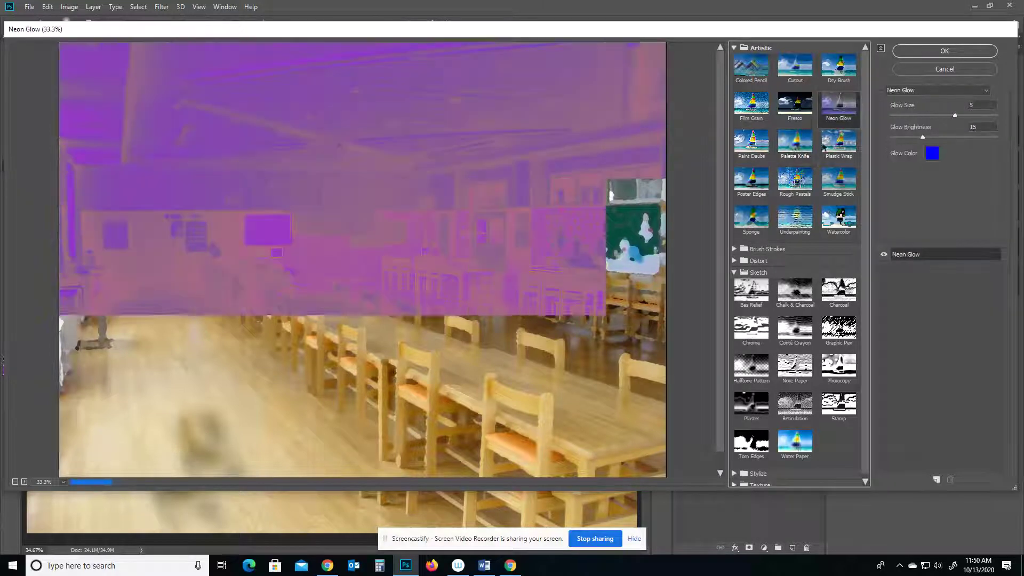
{"action": "left_click", "coordinate": [792, 218]}
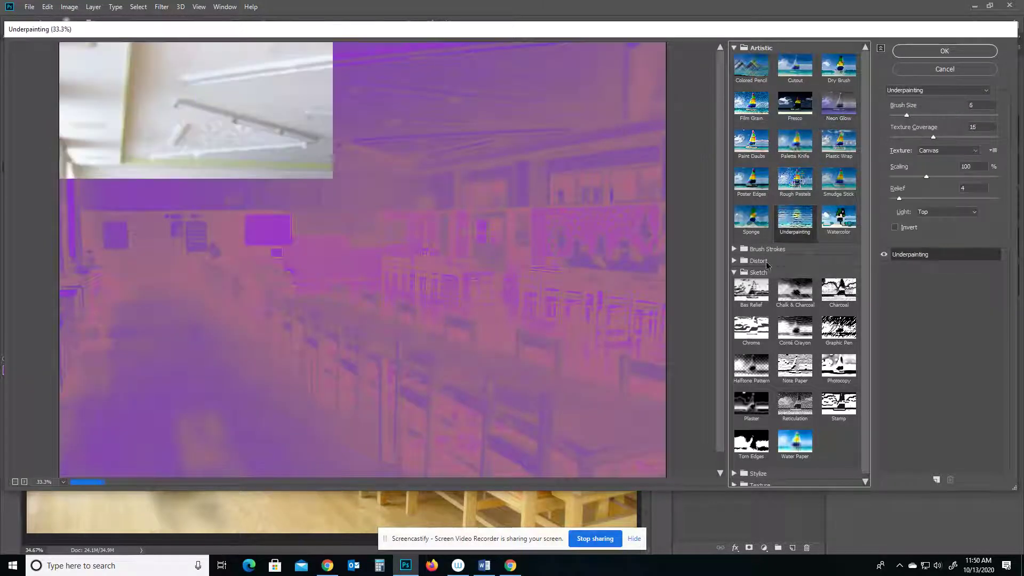
{"action": "left_click", "coordinate": [735, 261]}
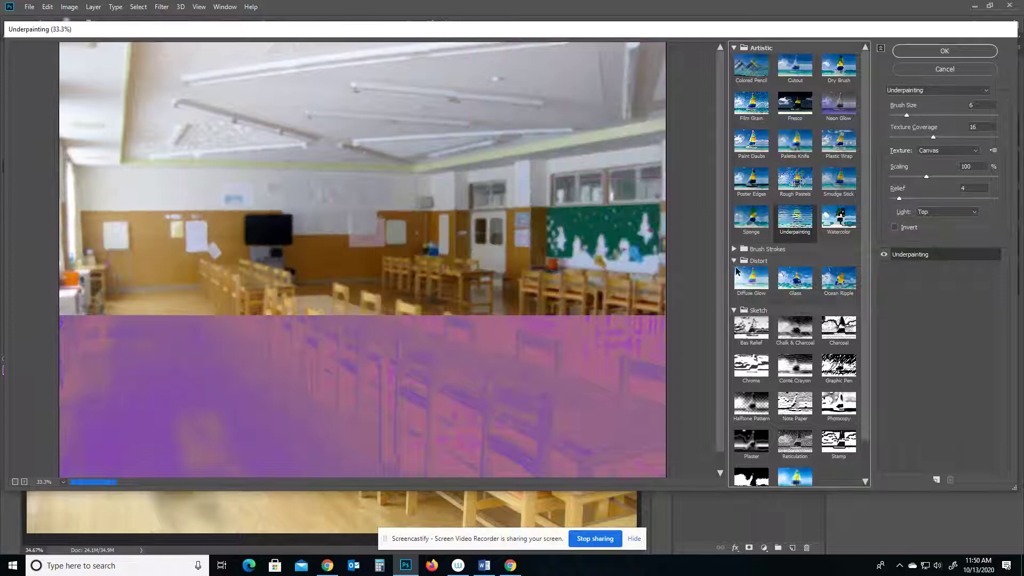
{"action": "left_click", "coordinate": [788, 283]}
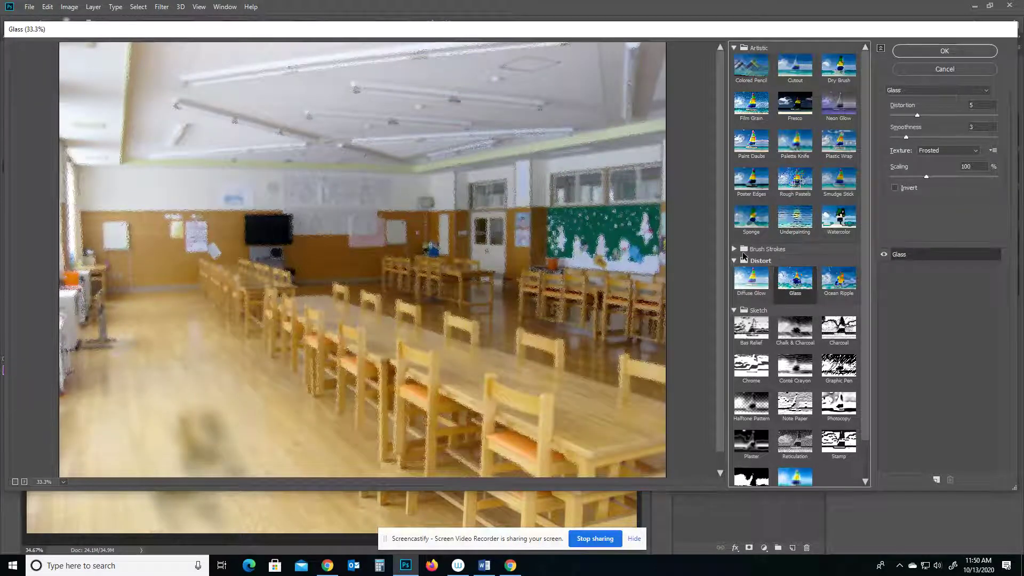
Apply the Chalk & Charcoal sketch filter to the lunch room with Charcoal Area 6, Chalk Area 6 and Stroke Pressure 1.
{"action": "left_click", "coordinate": [751, 327]}
{"action": "left_click", "coordinate": [794, 332]}
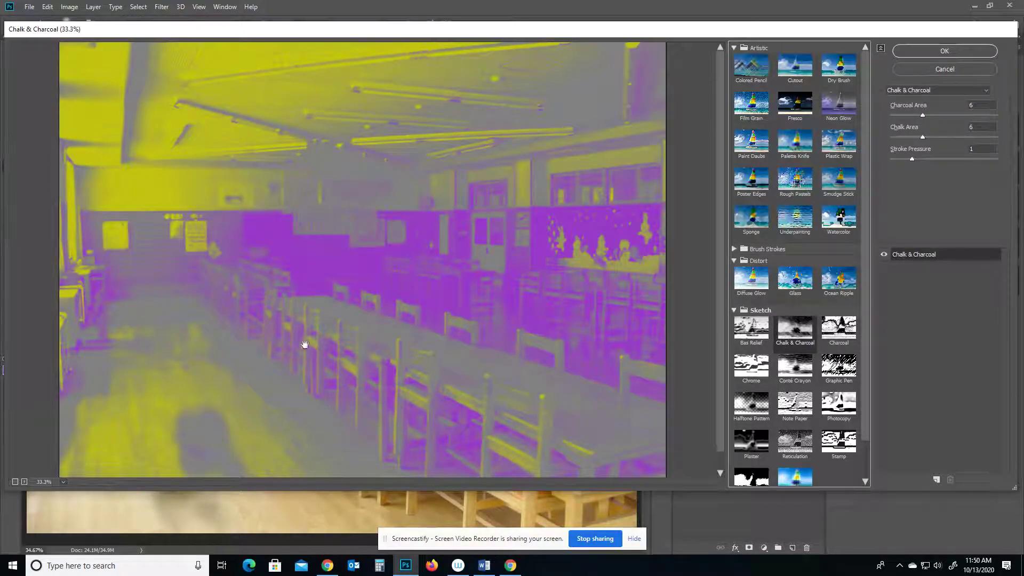
{"action": "left_click", "coordinate": [945, 51]}
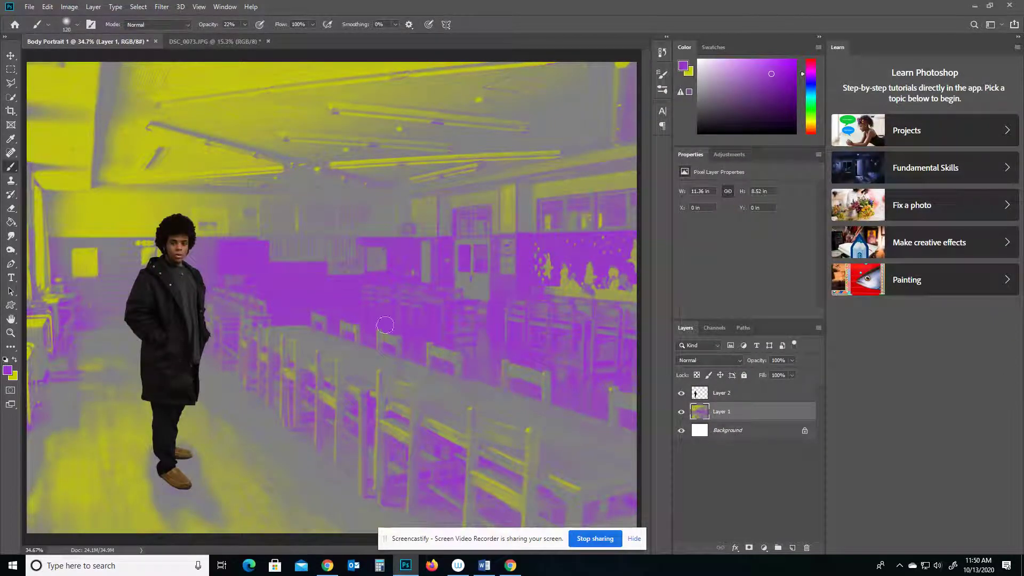
Open the Filter Gallery with Chalk & Charcoal for the person on Layer 2 and fit the figure in the preview at 33.3%.
{"action": "left_click", "coordinate": [724, 394]}
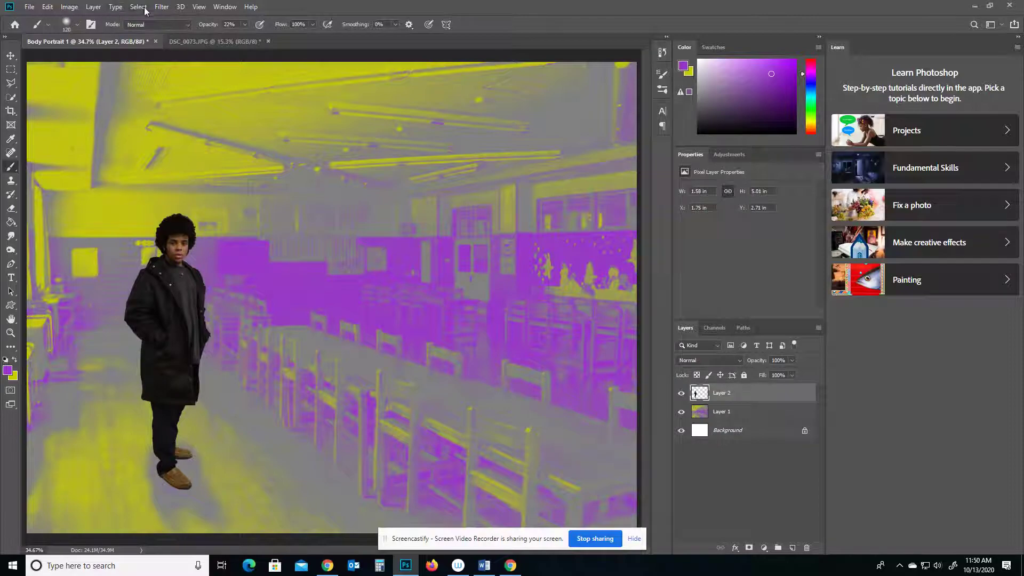
{"action": "left_click", "coordinate": [161, 7]}
{"action": "left_click", "coordinate": [169, 51]}
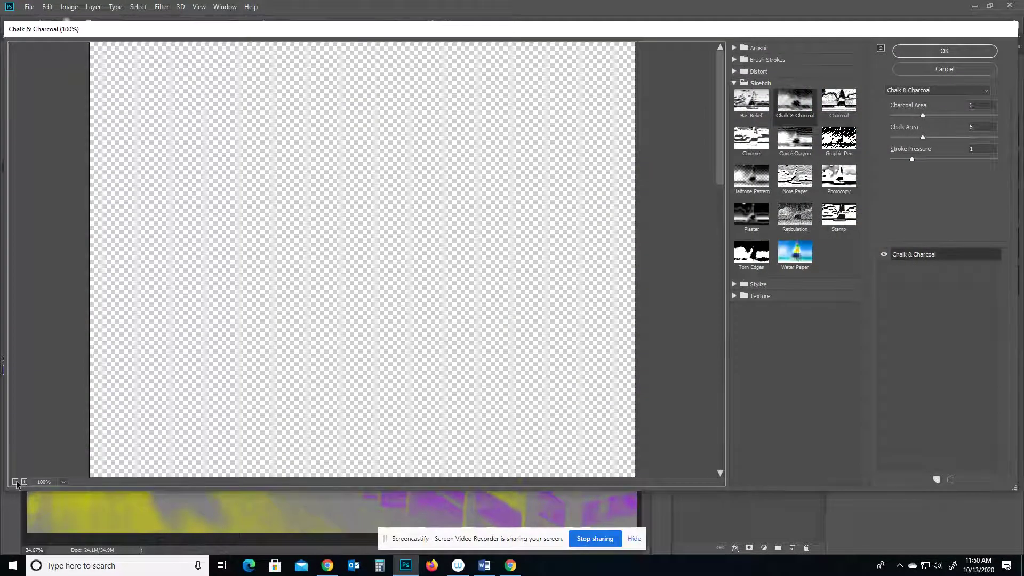
{"action": "left_click", "coordinate": [15, 481]}
{"action": "left_click", "coordinate": [15, 482]}
{"action": "left_click", "coordinate": [15, 481]}
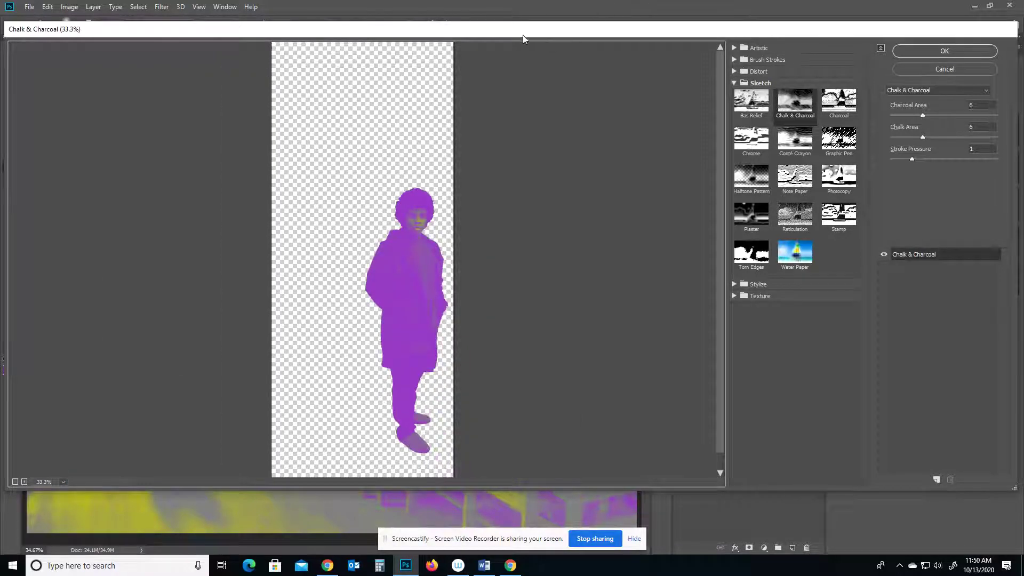
{"action": "left_click_drag", "start_coordinate": [521, 33], "coordinate": [441, 249]}
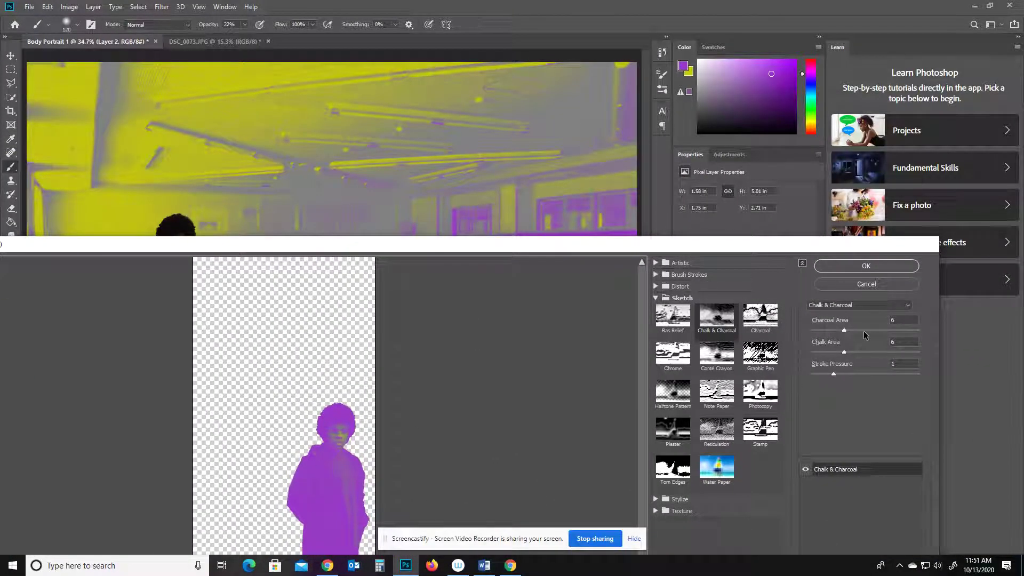
Set Charcoal Area to 1 and Chalk Area to 0, and apply the Chalk & Charcoal filter to the person layer.
{"action": "left_click", "coordinate": [845, 331]}
{"action": "left_click_drag", "start_coordinate": [845, 333], "coordinate": [819, 333]}
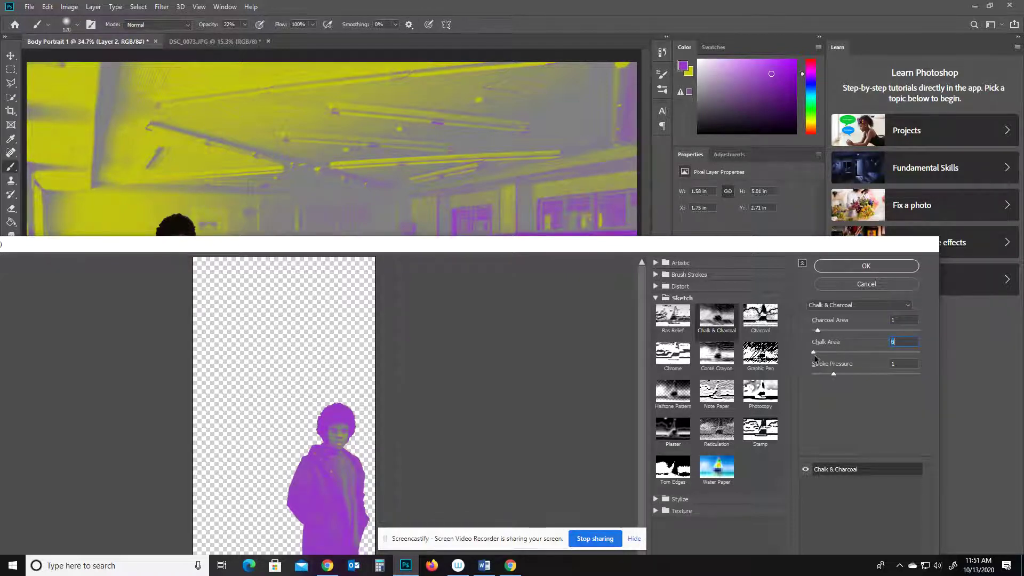
{"action": "mouse_move", "coordinate": [814, 357]}
{"action": "left_mouse_down"}
{"action": "mouse_move", "coordinate": [877, 359]}
{"action": "mouse_move", "coordinate": [853, 373]}
{"action": "mouse_move", "coordinate": [869, 374]}
{"action": "mouse_move", "coordinate": [822, 373]}
{"action": "mouse_move", "coordinate": [835, 377]}
{"action": "left_mouse_up"}
{"action": "left_click", "coordinate": [904, 266]}
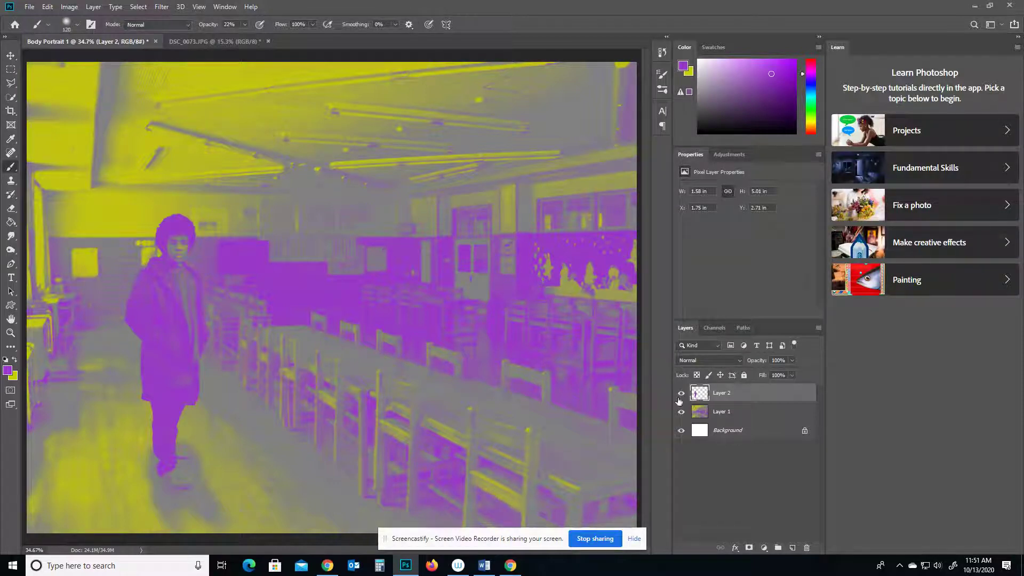
Compare the filtered person and lunch room layers by briefly hiding each one and showing it again.
{"action": "left_click", "coordinate": [681, 393]}
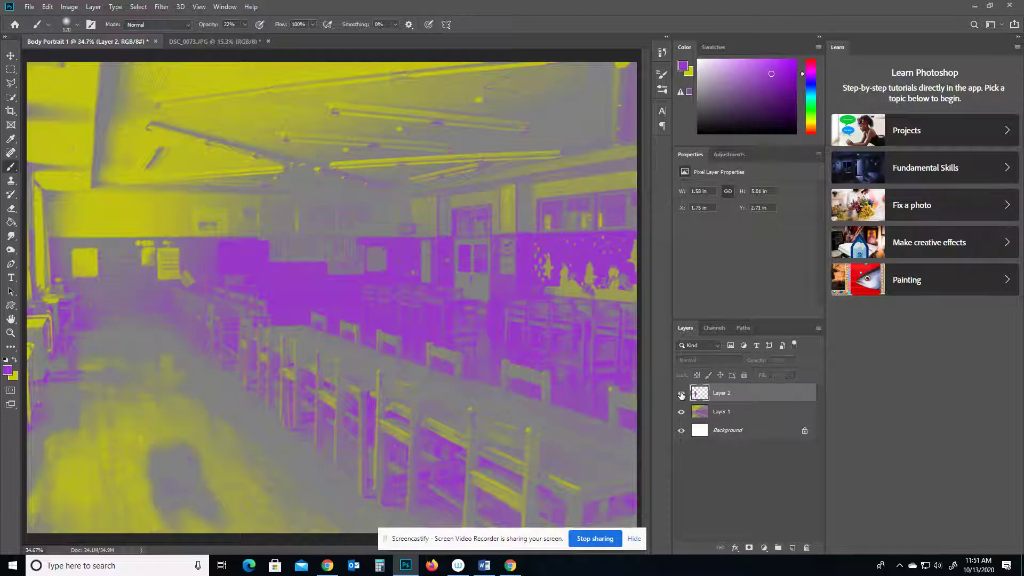
{"action": "left_click", "coordinate": [681, 393]}
{"action": "left_click", "coordinate": [681, 412]}
{"action": "left_click", "coordinate": [681, 412]}
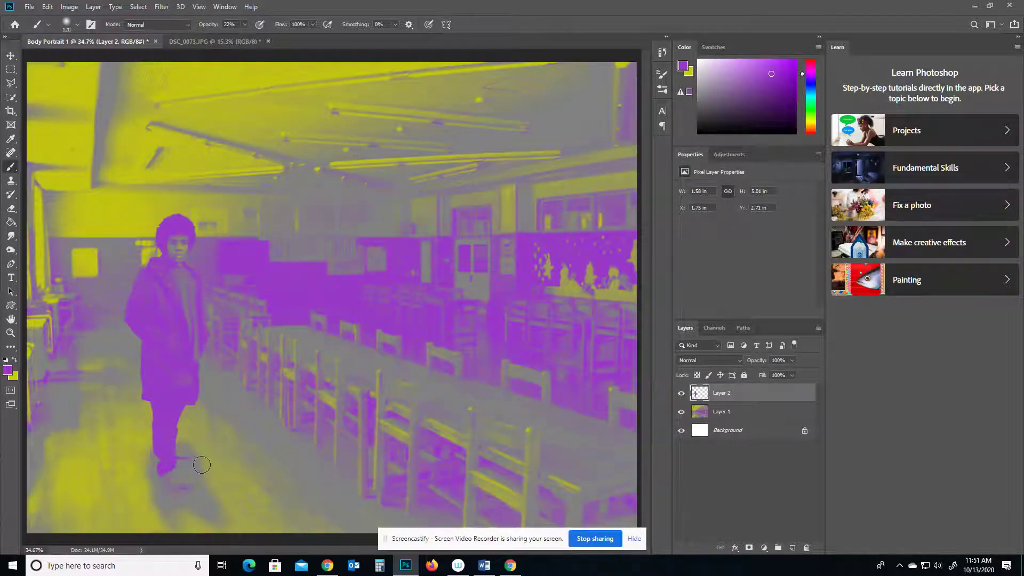
Begin saving the portrait as a new file and browse via the Desktop into My Folder.
{"action": "left_click", "coordinate": [29, 7]}
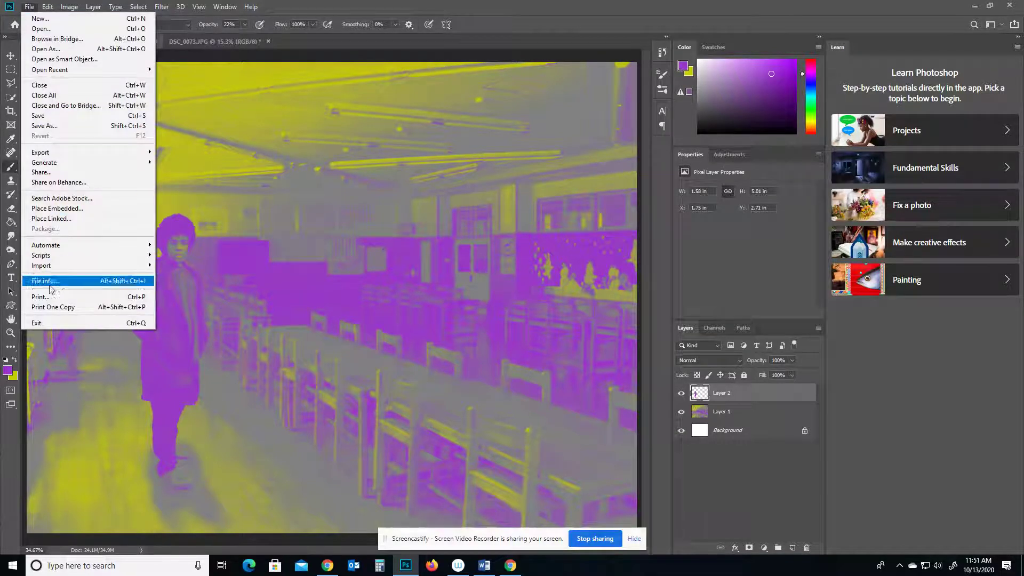
{"action": "left_click", "coordinate": [44, 126]}
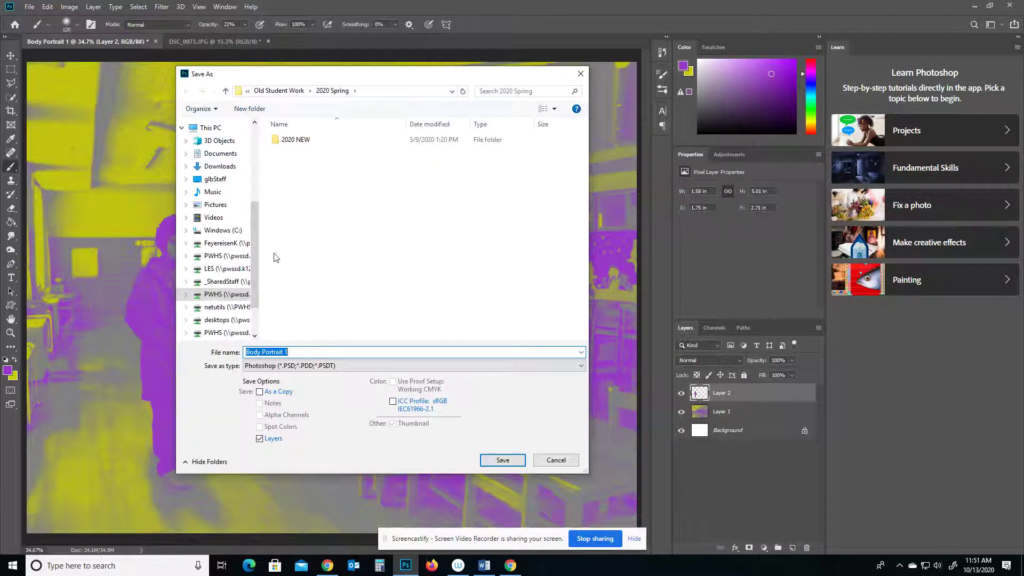
{"action": "left_click", "coordinate": [225, 92]}
{"action": "left_click", "coordinate": [226, 92]}
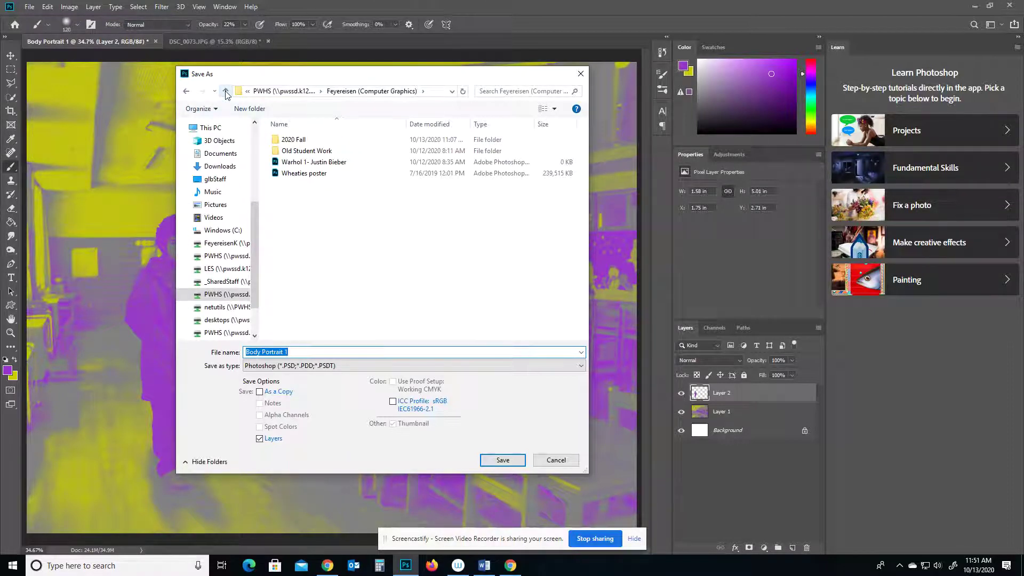
{"action": "left_click", "coordinate": [226, 92]}
{"action": "left_click", "coordinate": [226, 92]}
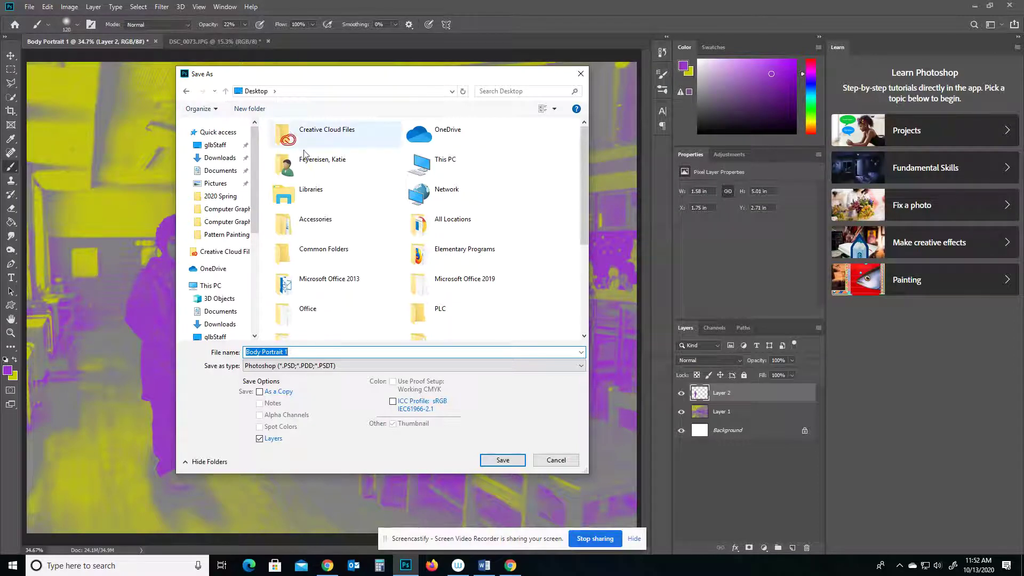
{"action": "left_click_drag", "start_coordinate": [585, 201], "coordinate": [588, 294]}
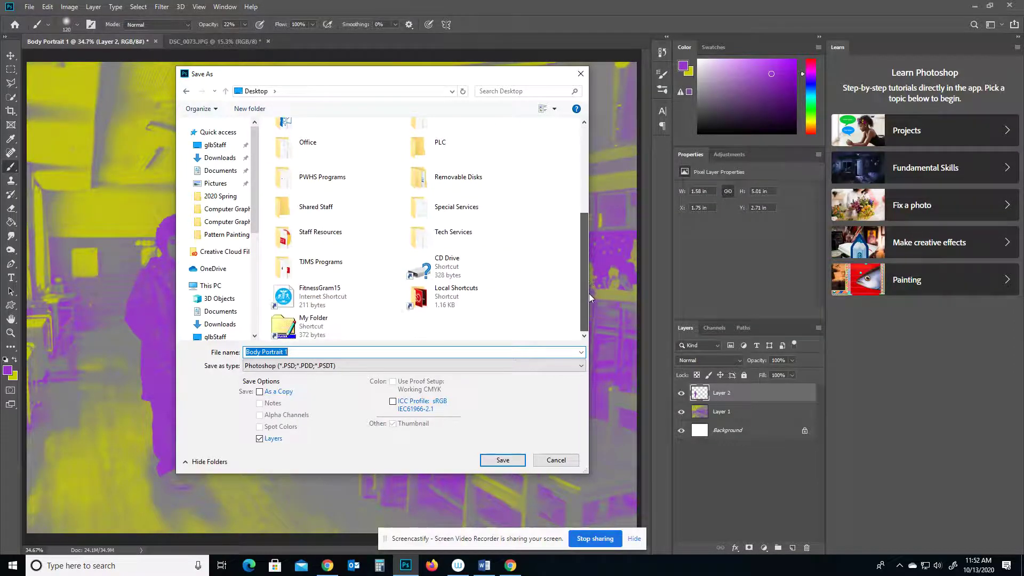
{"action": "double_click", "coordinate": [286, 329]}
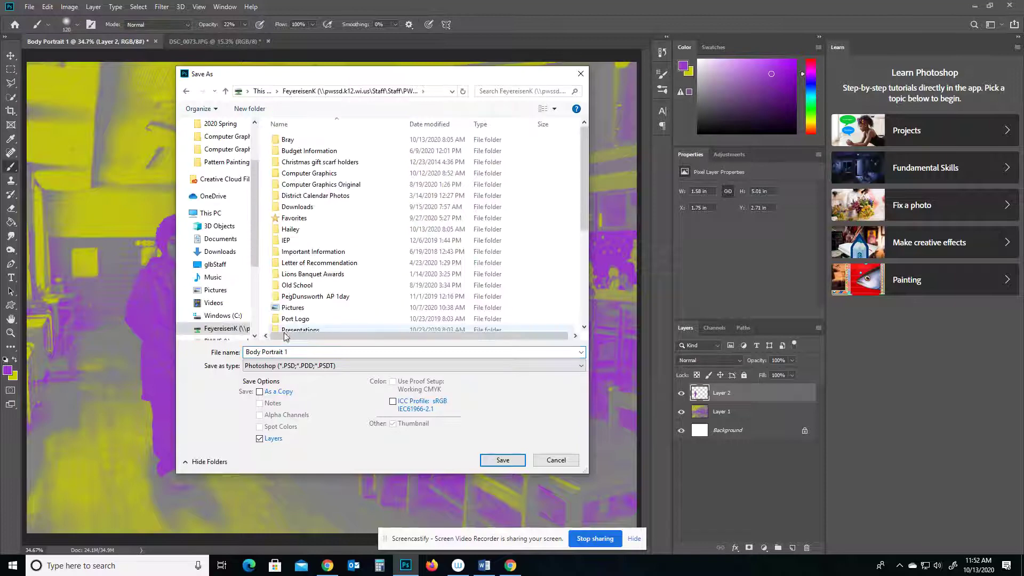
Save the portrait in the Computer Graphics folder as the Photoshop file Body Portrait 1.1.
{"action": "scroll", "coordinate": [395, 163], "scroll_direction": "down", "scroll_amount": 4}
{"action": "scroll", "coordinate": [373, 214], "scroll_direction": "up", "scroll_amount": 4}
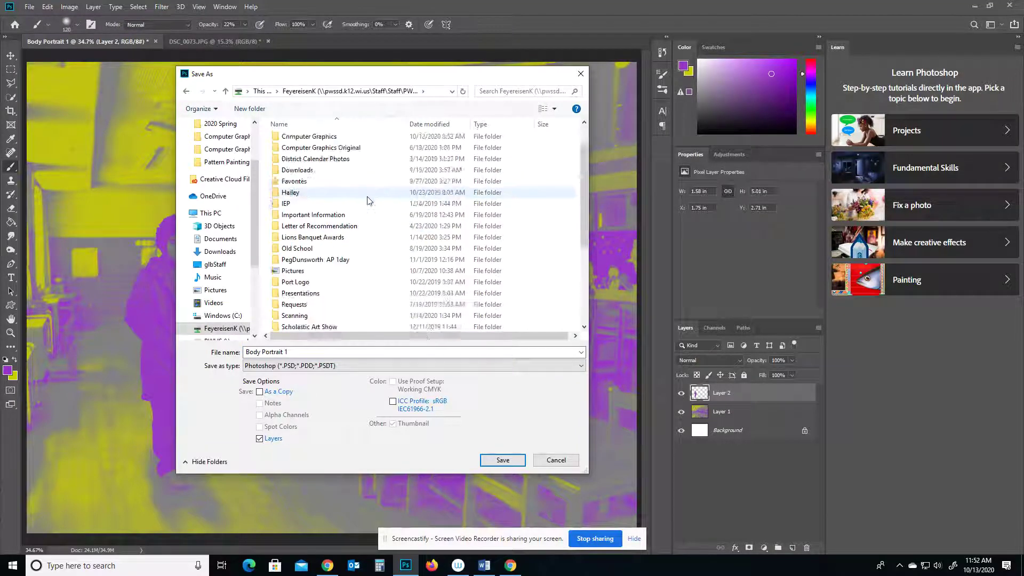
{"action": "double_click", "coordinate": [293, 176]}
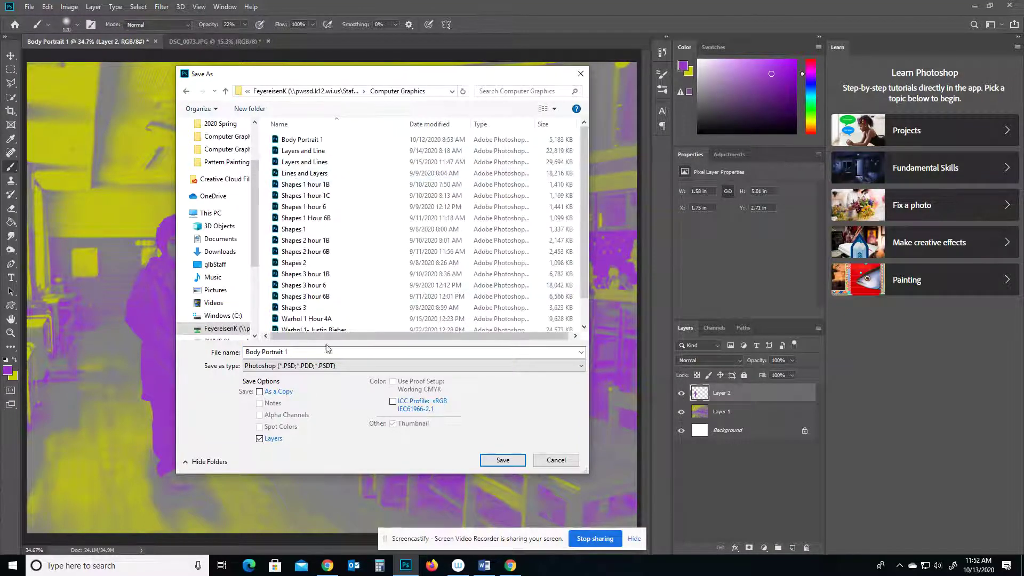
{"action": "double_click", "coordinate": [297, 351]}
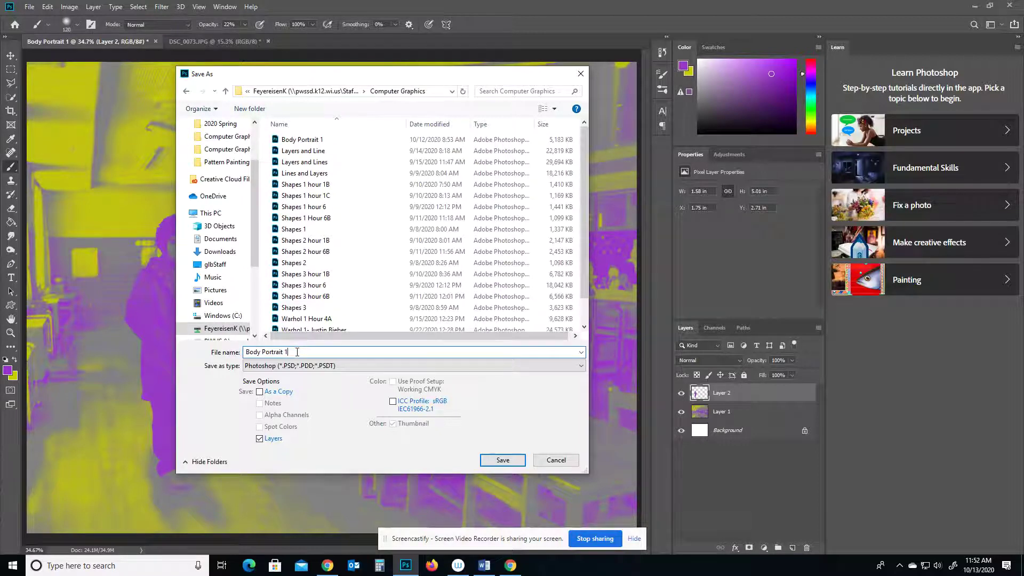
{"action": "type", "text": ".1"}
{"action": "left_click", "coordinate": [502, 460]}
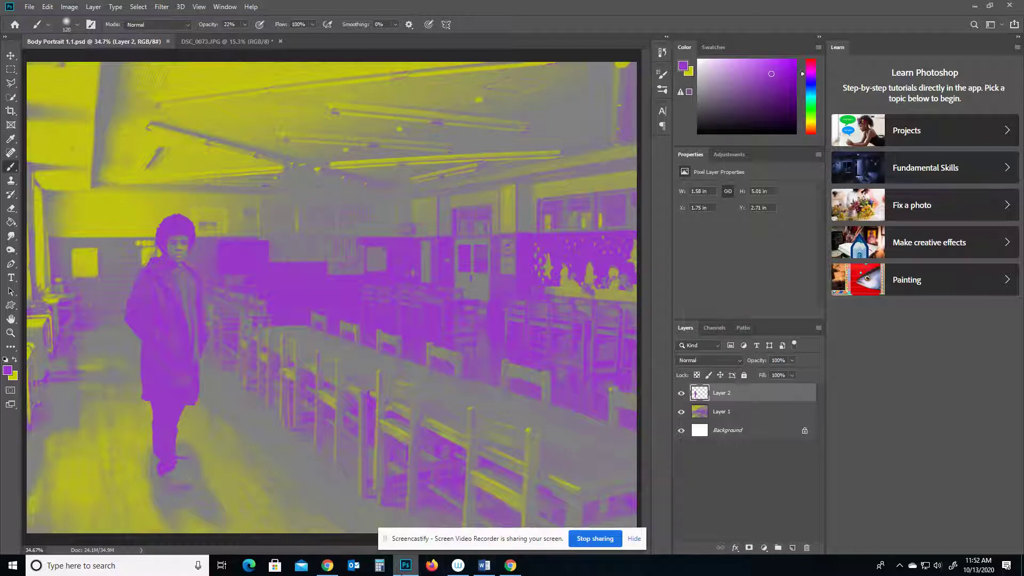
{"action": "mouse_move", "coordinate": [401, 573]}
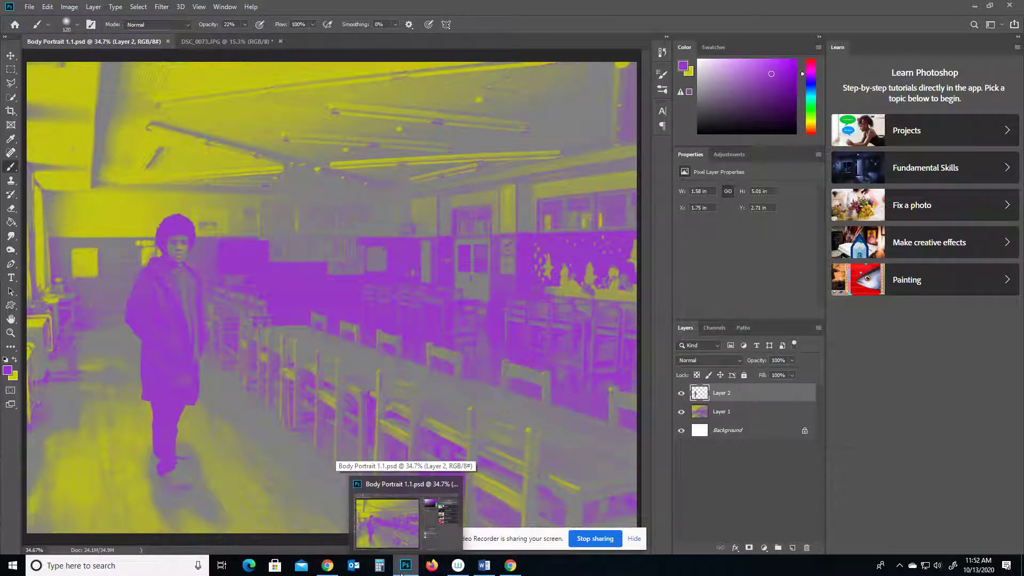